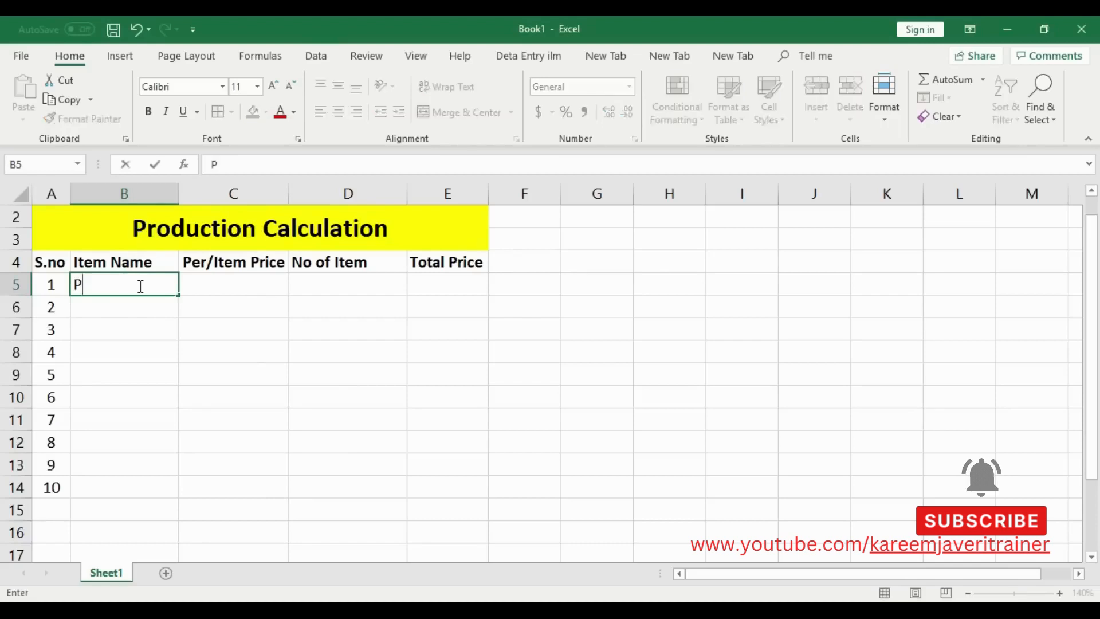
Step: Enter Pencil, Pen and Ink Botal as the first three item names in cells B5 to B7
{"action": "key", "text": "Return"}
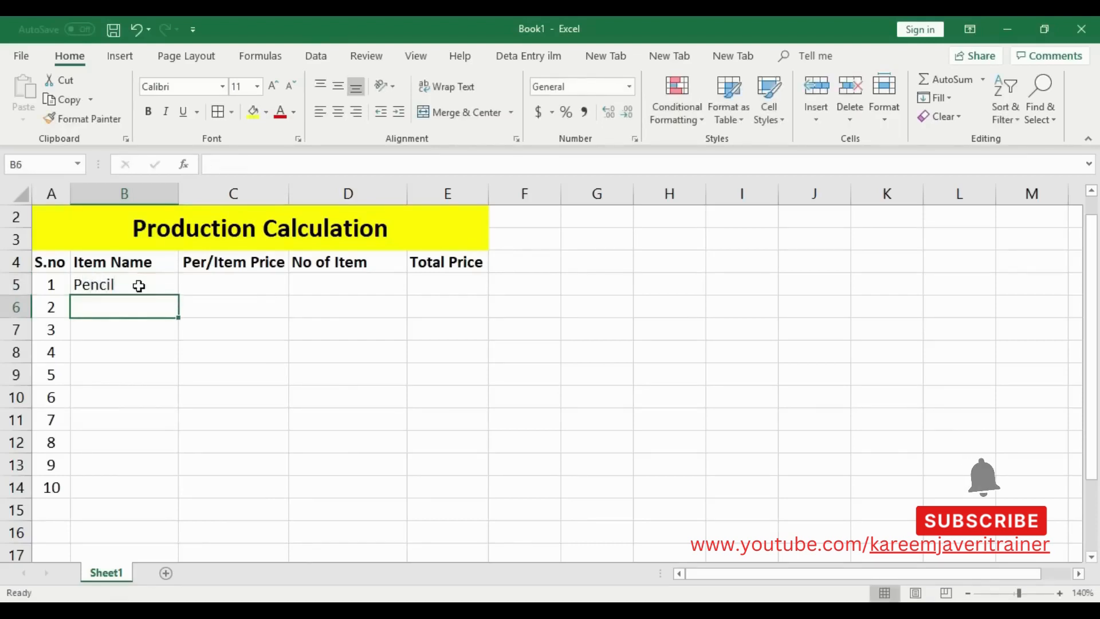
{"action": "type", "text": "Pen"}
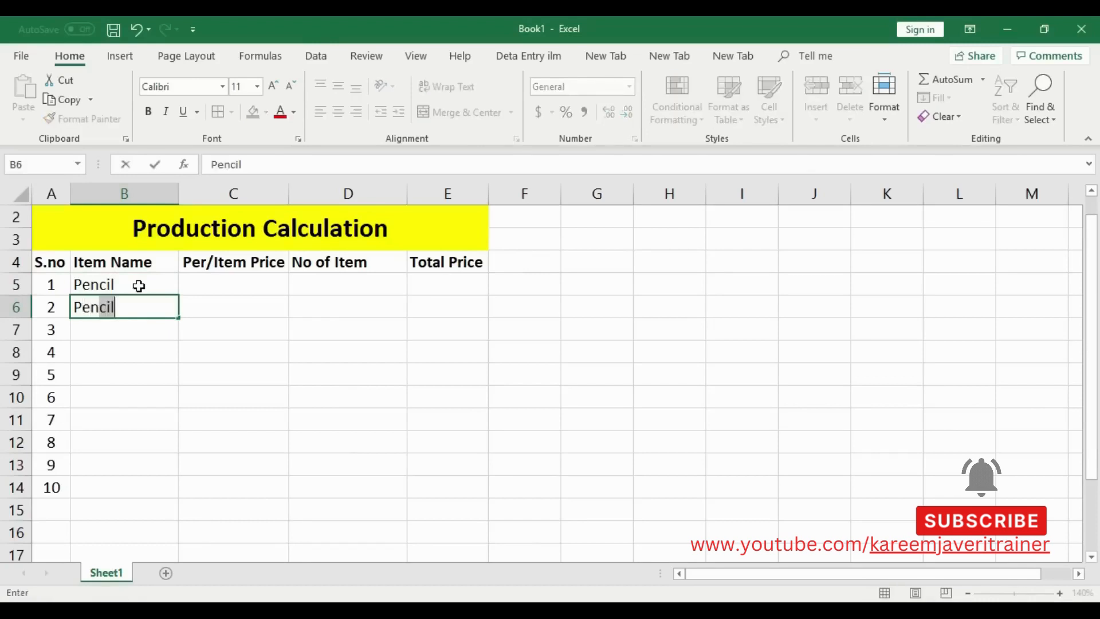
{"action": "key", "text": "BackSpace"}
{"action": "key", "text": "Return"}
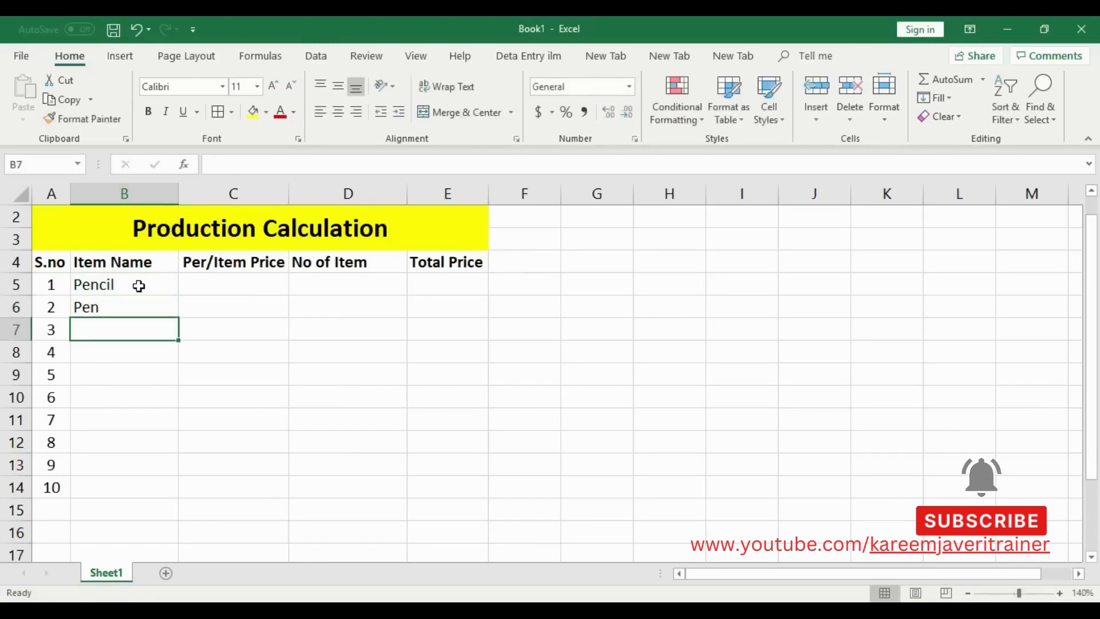
{"action": "type", "text": "Ink "}
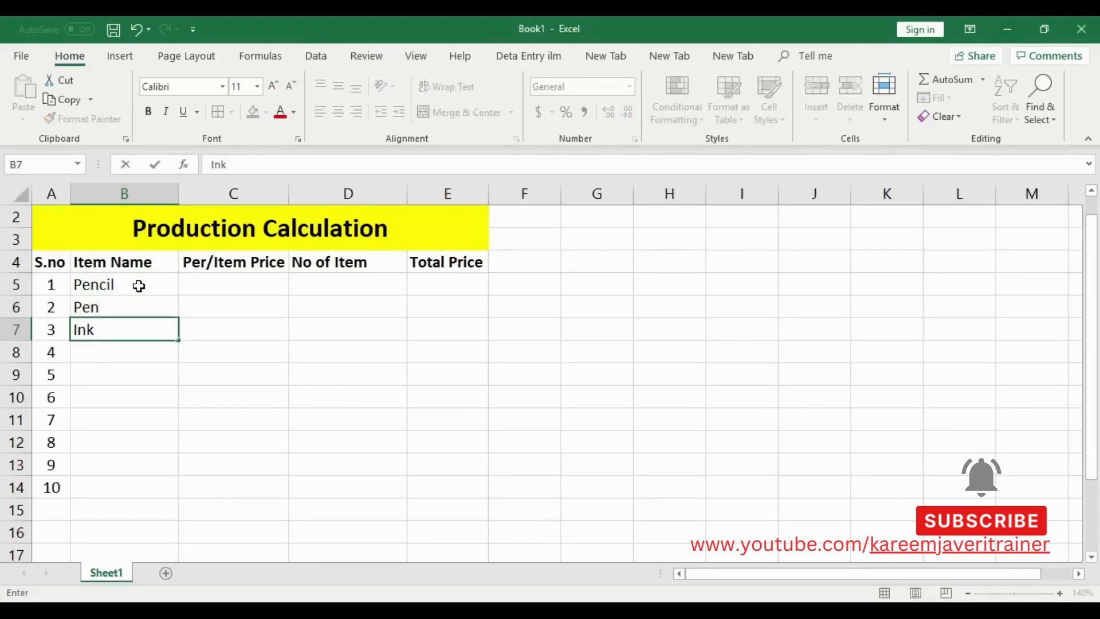
{"action": "type", "text": "Botal"}
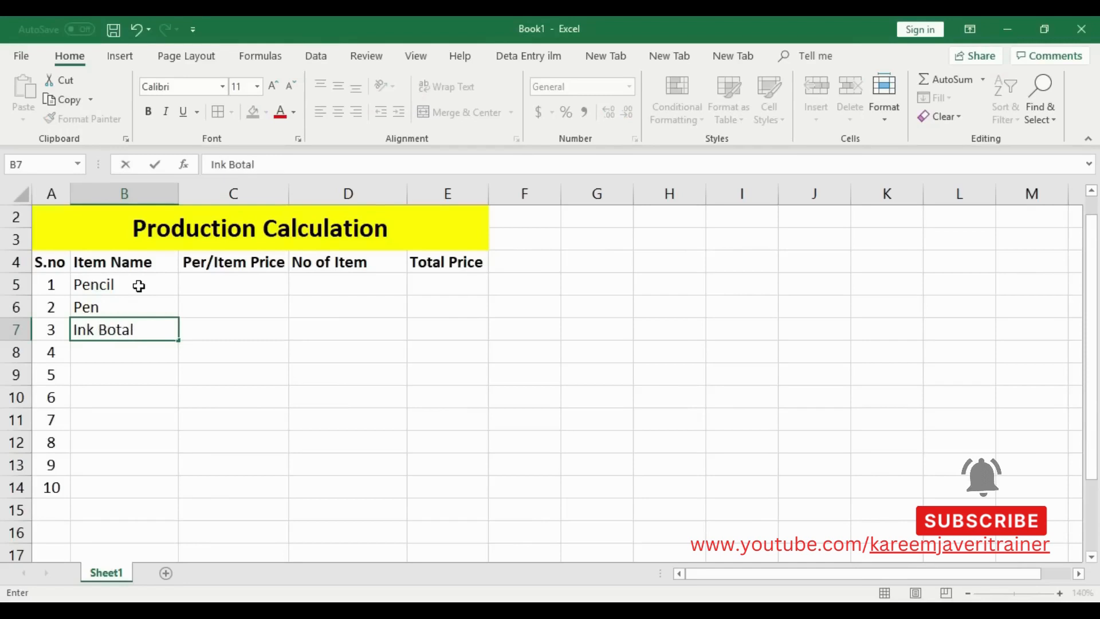
{"action": "key", "text": "Return"}
Step: Enter Marker and Remover as the item names in cells B8 and B9
{"action": "type", "text": "Marker"}
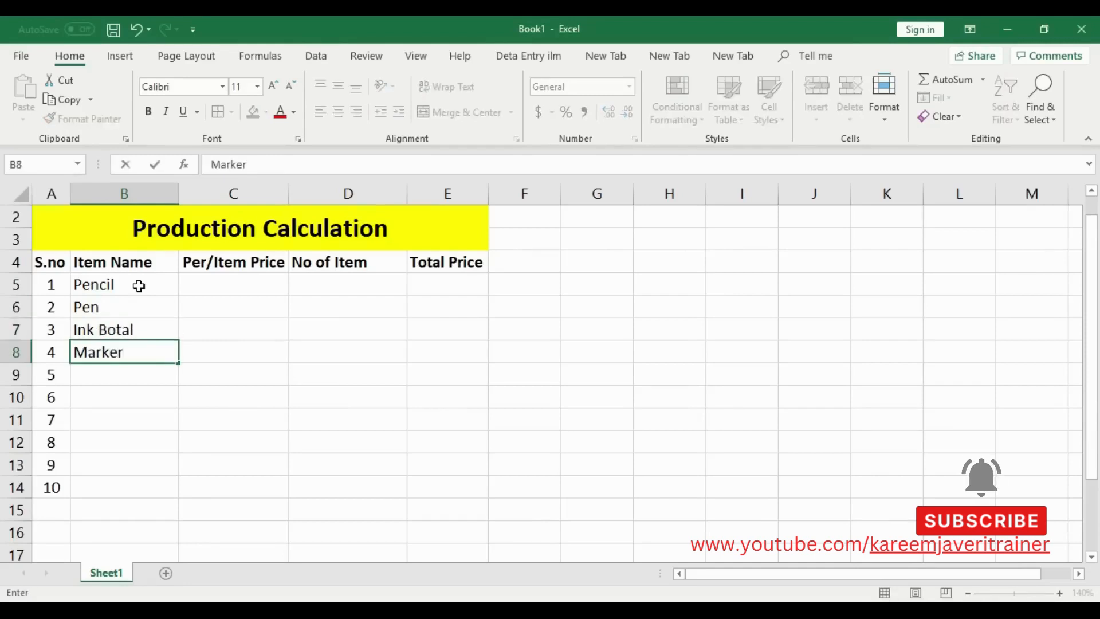
{"action": "key", "text": "Return"}
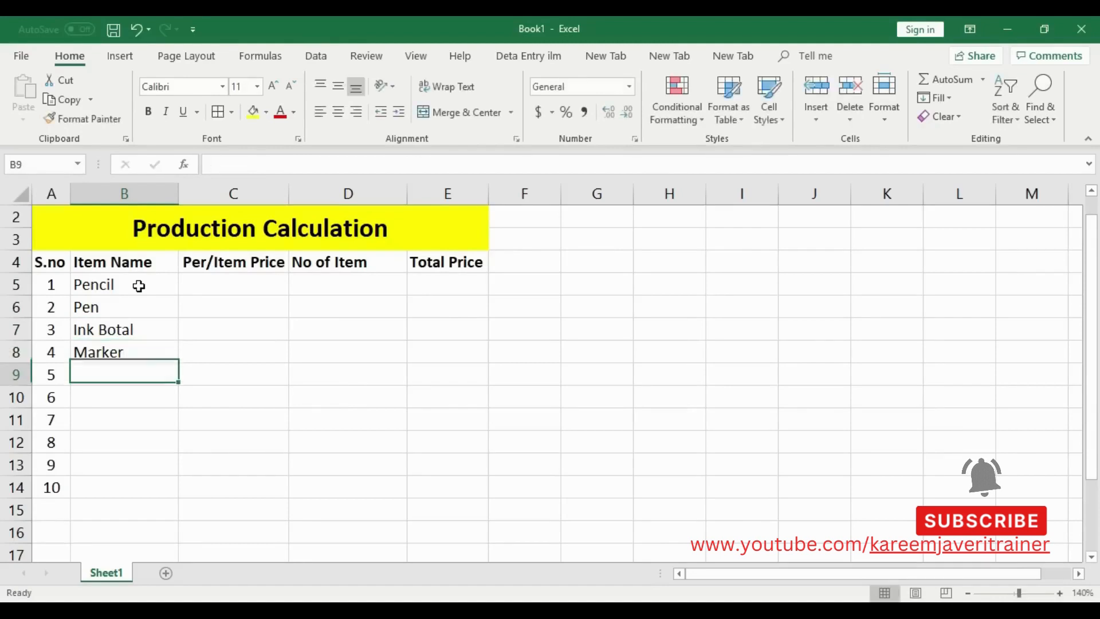
{"action": "type", "text": "Remover"}
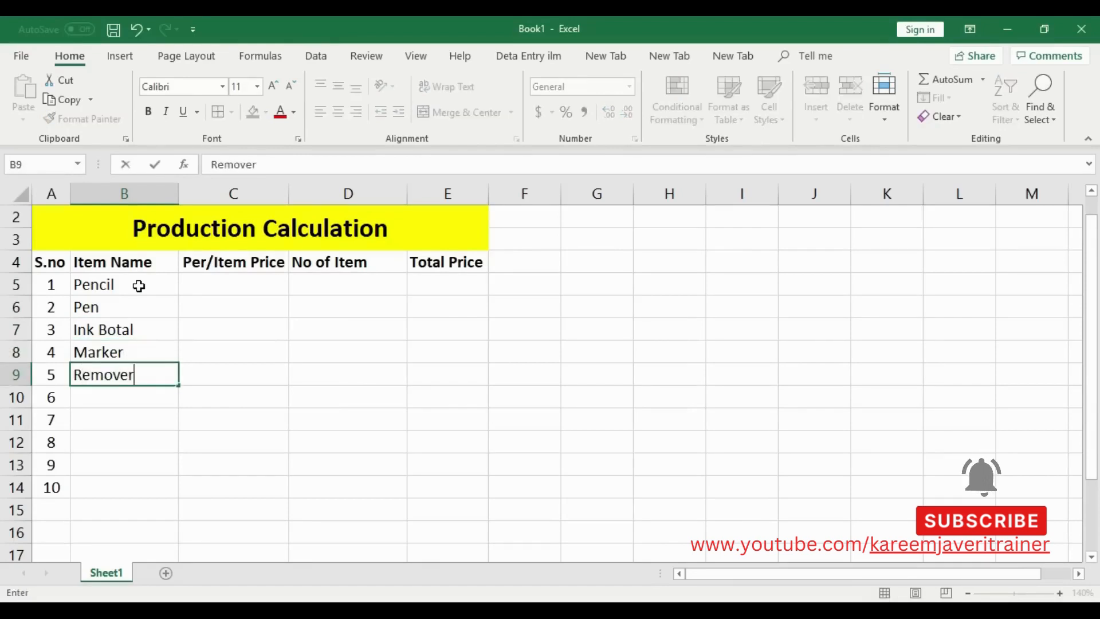
{"action": "key", "text": "Return"}
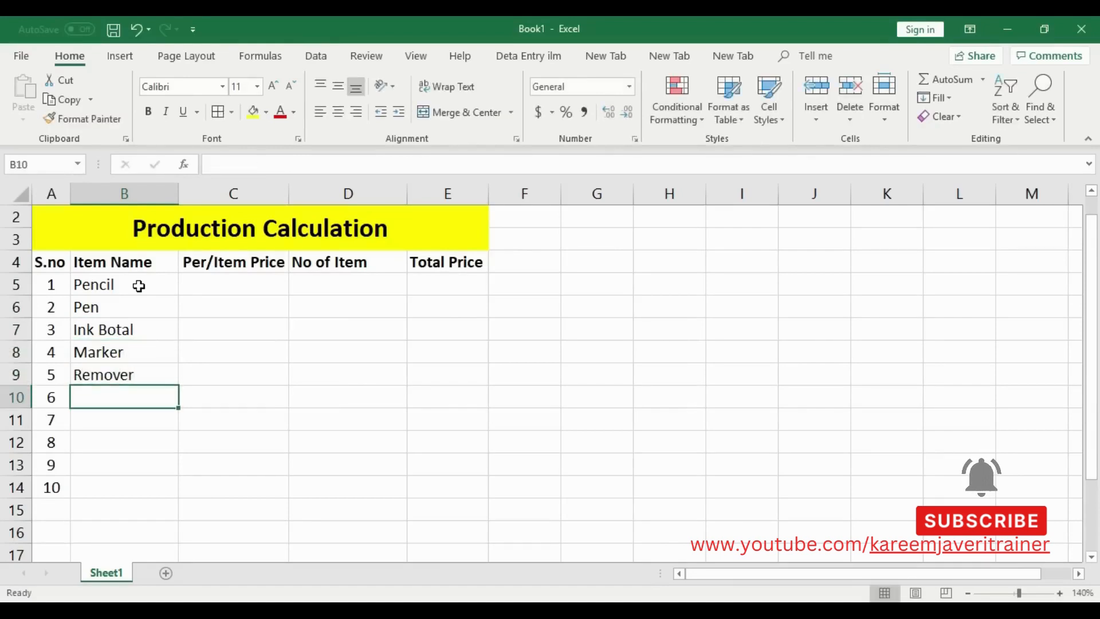
{"action": "type", "text": "Whito"}
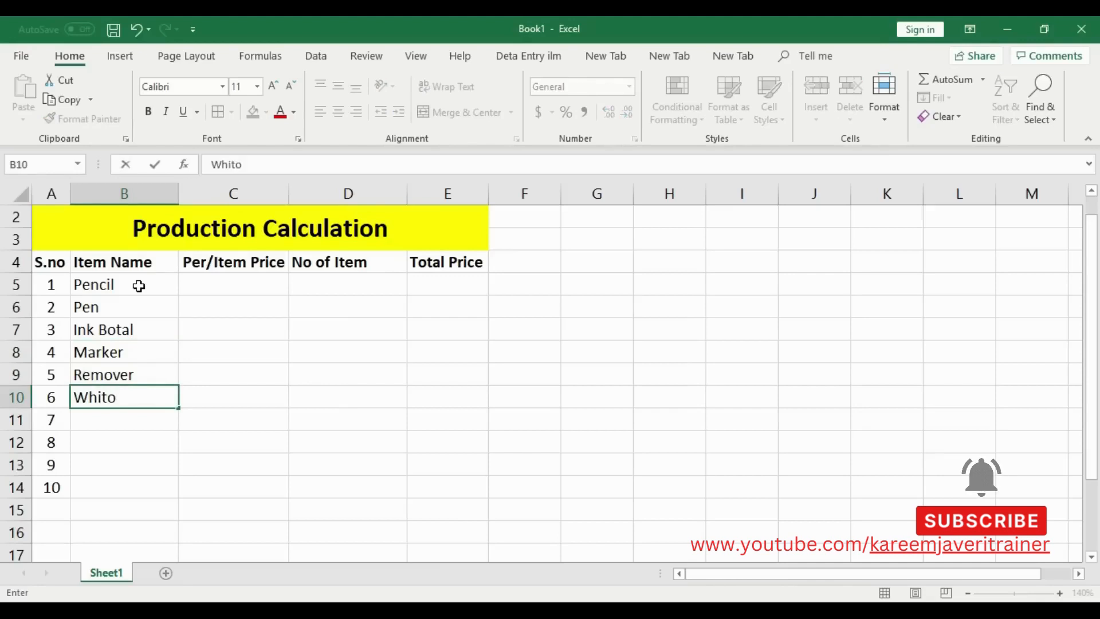
{"action": "key", "text": "BackSpace"}
{"action": "key", "text": "BackSpace"}
{"action": "key", "text": "BackSpace"}
{"action": "key", "text": "BackSpace"}
{"action": "key", "text": "BackSpace"}
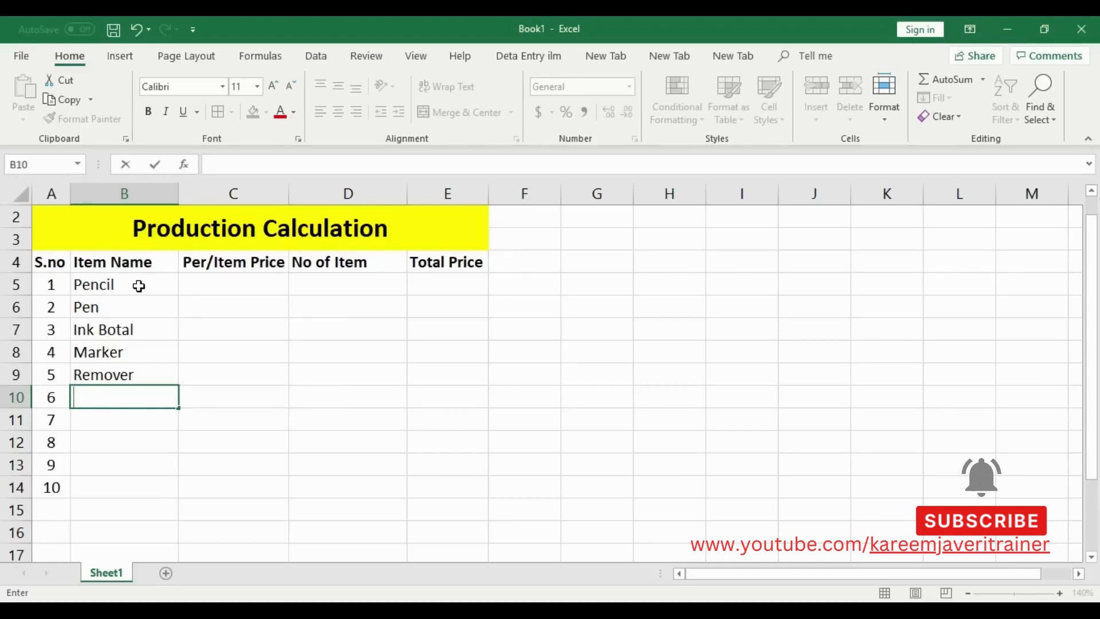
Step: Enter Higliter as the sixth item name in cell B10
{"action": "type", "text": "Hi"}
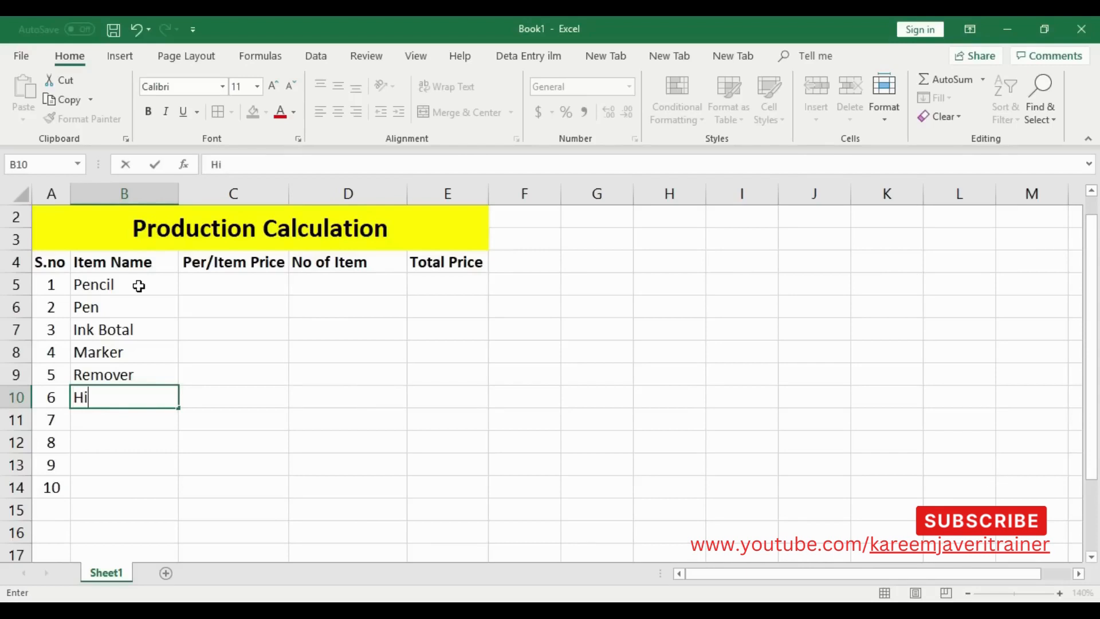
{"action": "type", "text": "ghli"}
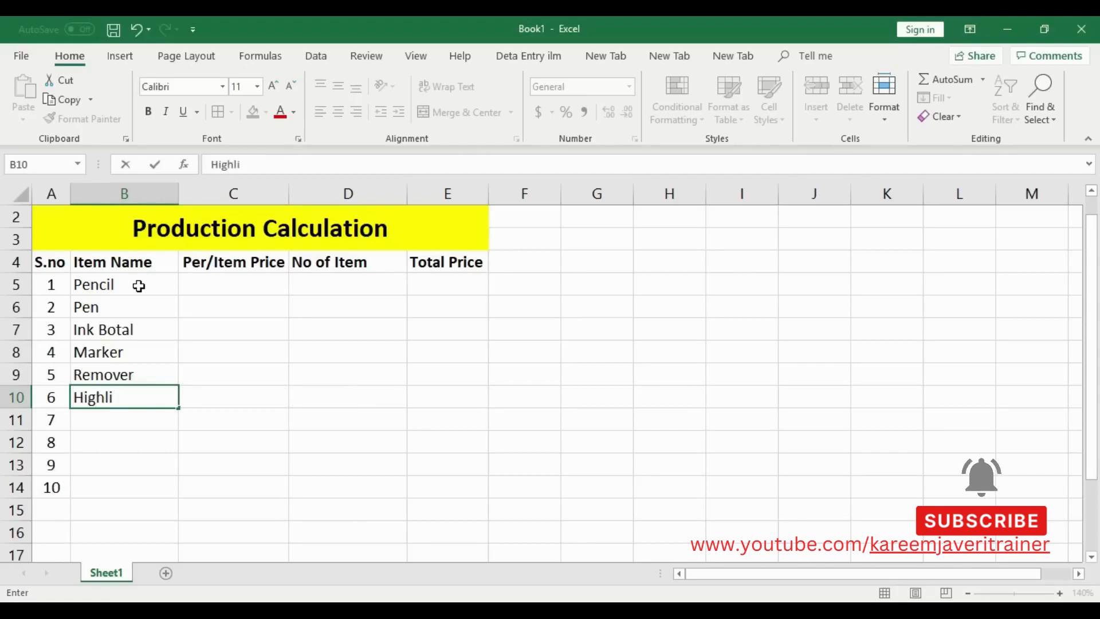
{"action": "key", "text": "BackSpace"}
{"action": "key", "text": "BackSpace"}
{"action": "key", "text": "BackSpace"}
{"action": "key", "text": "BackSpace"}
{"action": "type", "text": "gliter"}
{"action": "key", "text": "Return"}
Step: Enter Stepner in cell B11 and Pin Box in cell B12 of the Item Name column
{"action": "type", "text": "St"}
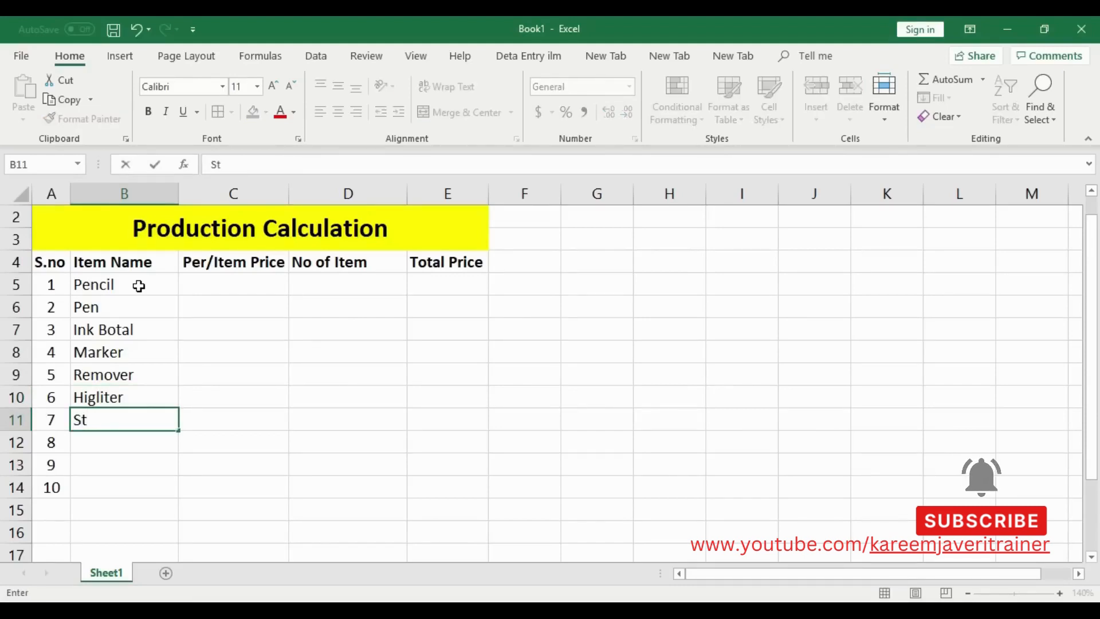
{"action": "type", "text": "epner"}
{"action": "key", "text": "Return"}
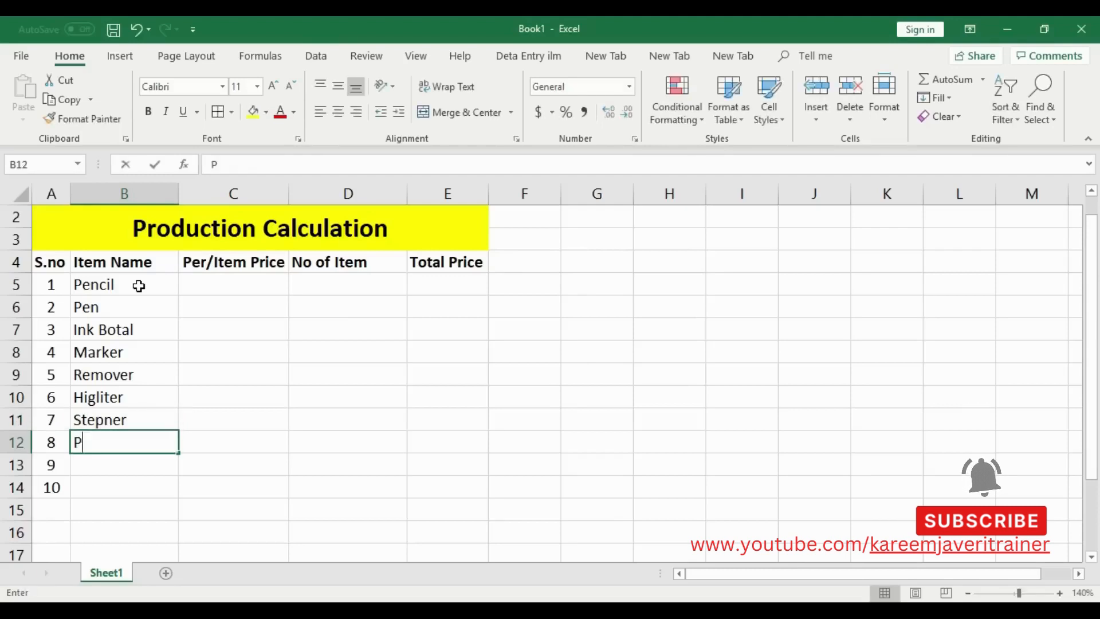
{"action": "type", "text": "Pink"}
{"action": "key", "text": "BackSpace"}
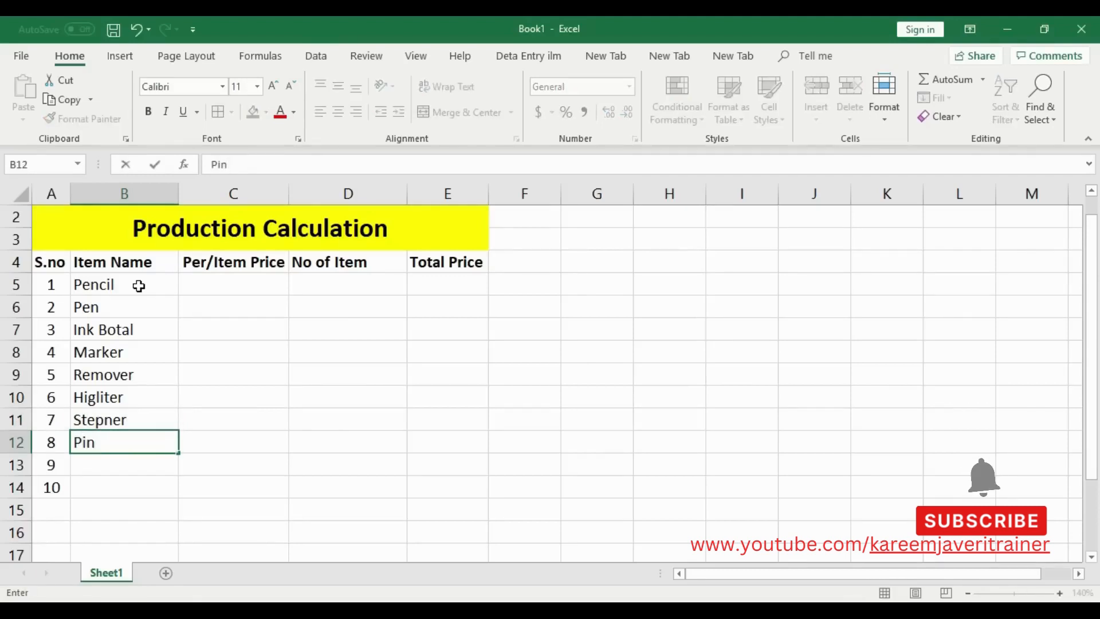
{"action": "type", "text": "Box"}
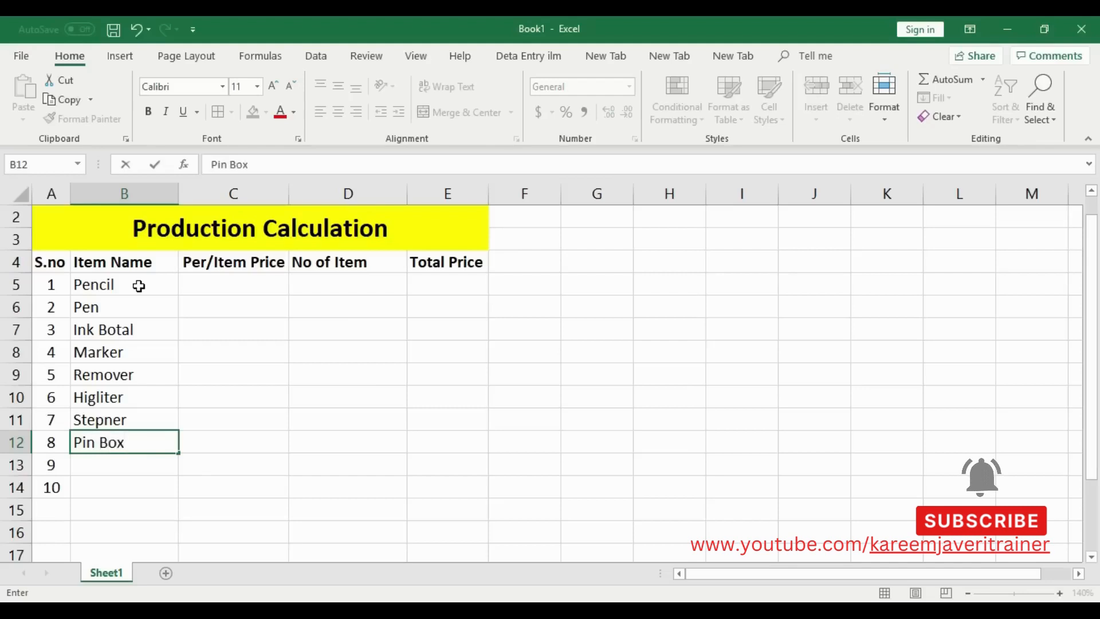
{"action": "key", "text": "Return"}
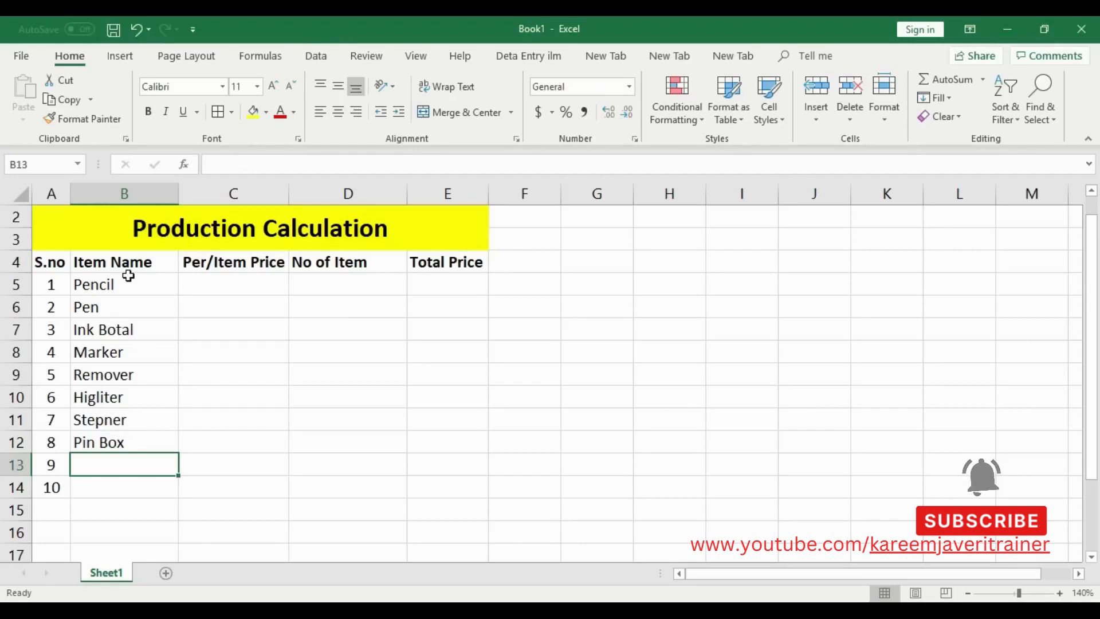
Step: Enter Razer in cell B13 and Ink Remover in cell B14 to finish the item names
{"action": "type", "text": "Razer"}
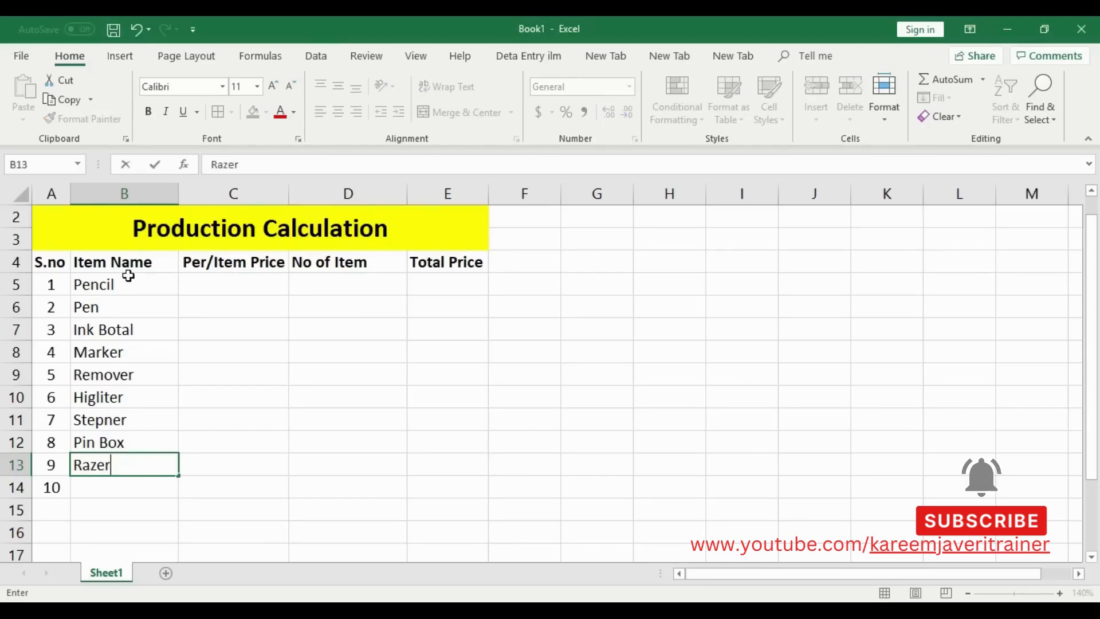
{"action": "key", "text": "Return"}
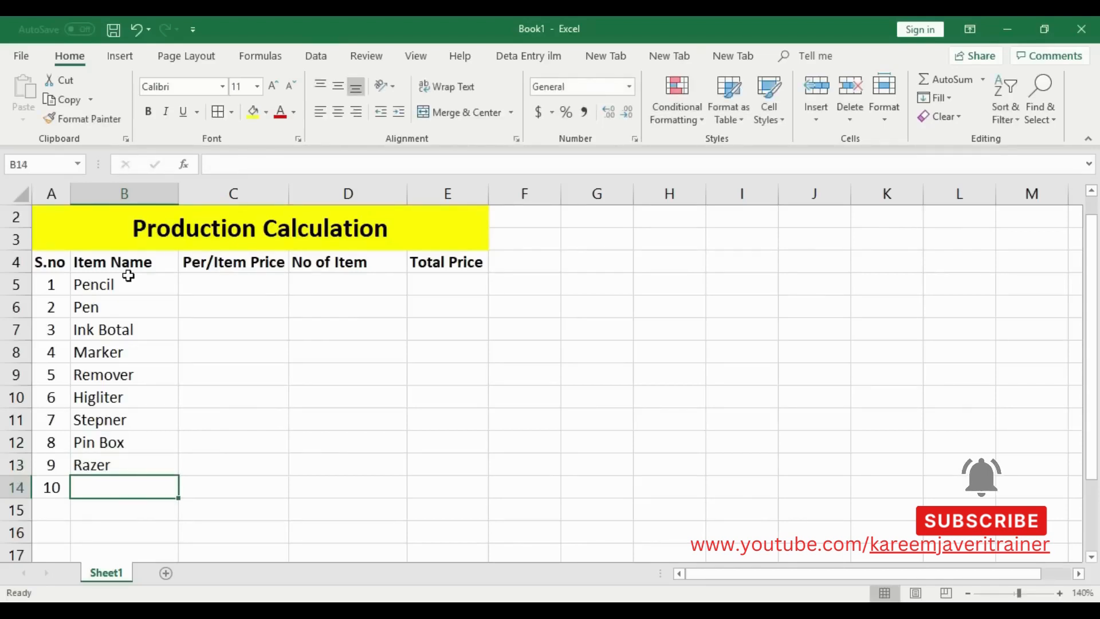
{"action": "type", "text": "In "}
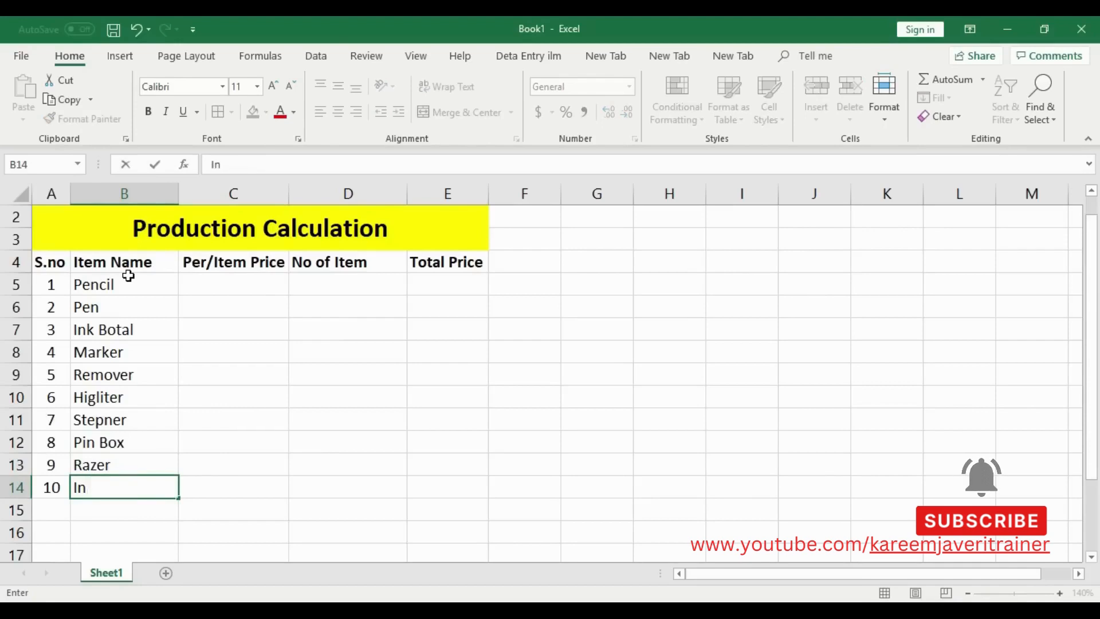
{"action": "type", "text": "k Remover"}
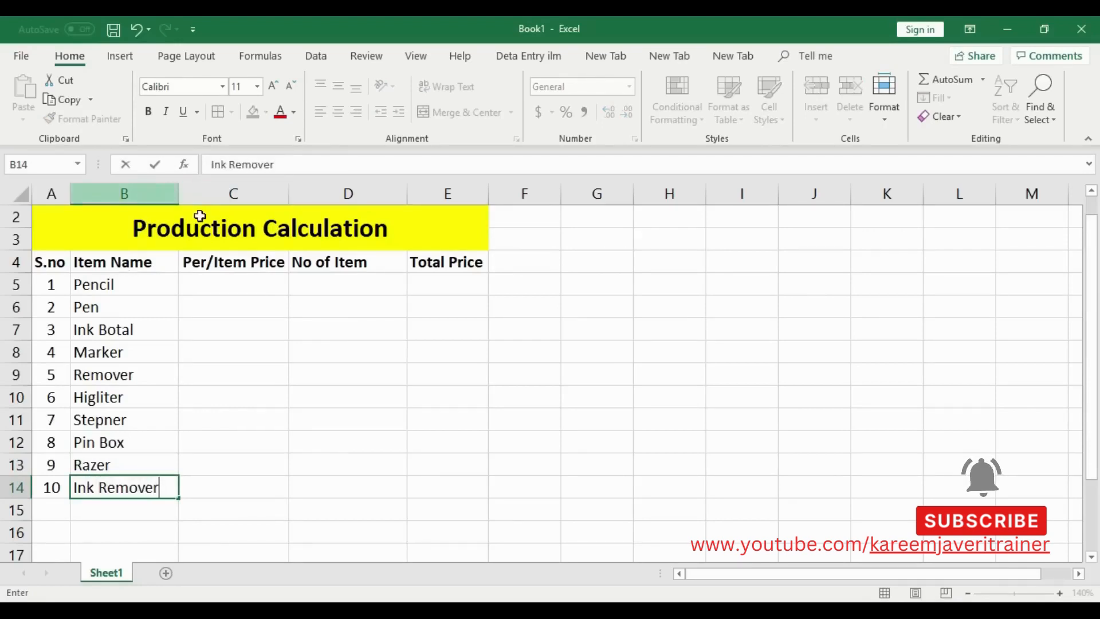
{"action": "left_click", "coordinate": [263, 375]}
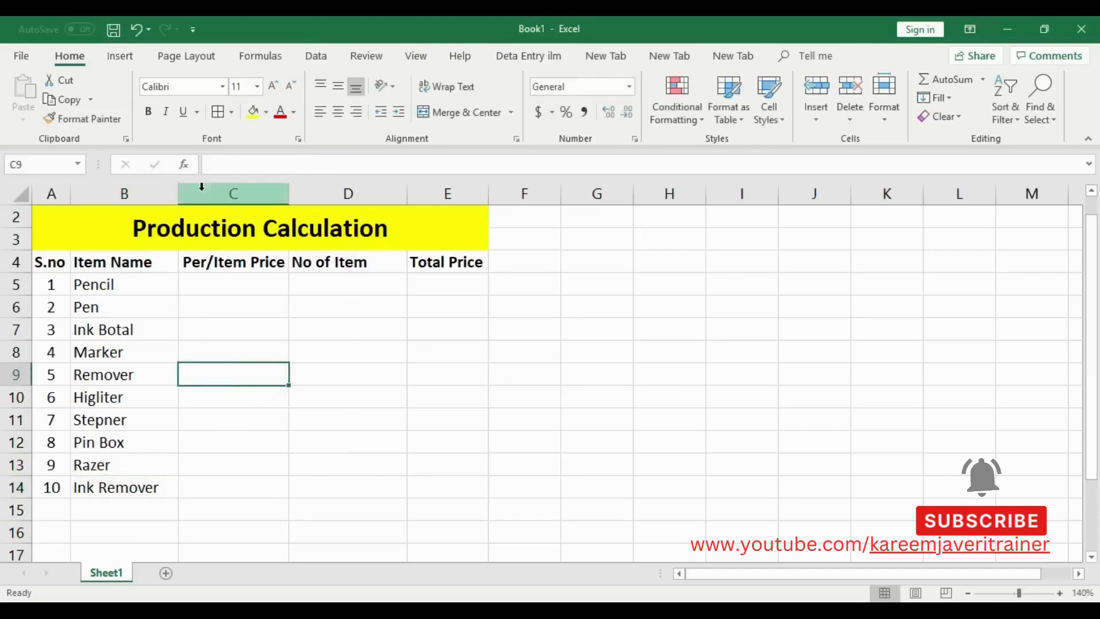
Step: Apply a thick outside border to the merged Production Calculation title cell
{"action": "left_click", "coordinate": [229, 196]}
{"action": "left_click", "coordinate": [459, 284]}
{"action": "left_click", "coordinate": [117, 231]}
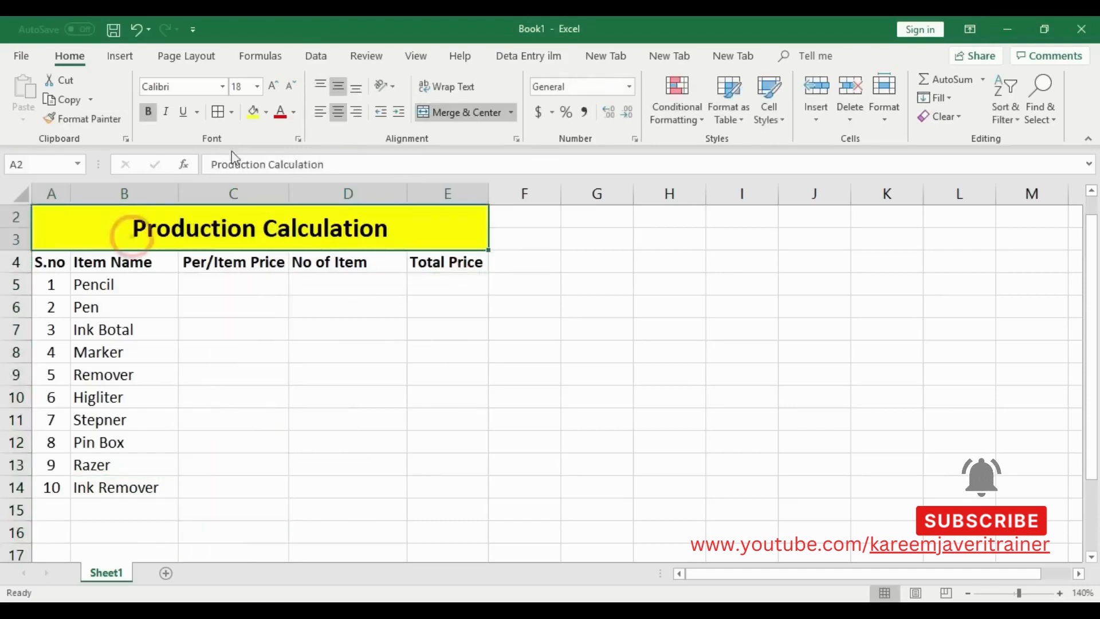
{"action": "left_click", "coordinate": [231, 112]}
{"action": "left_click", "coordinate": [251, 291]}
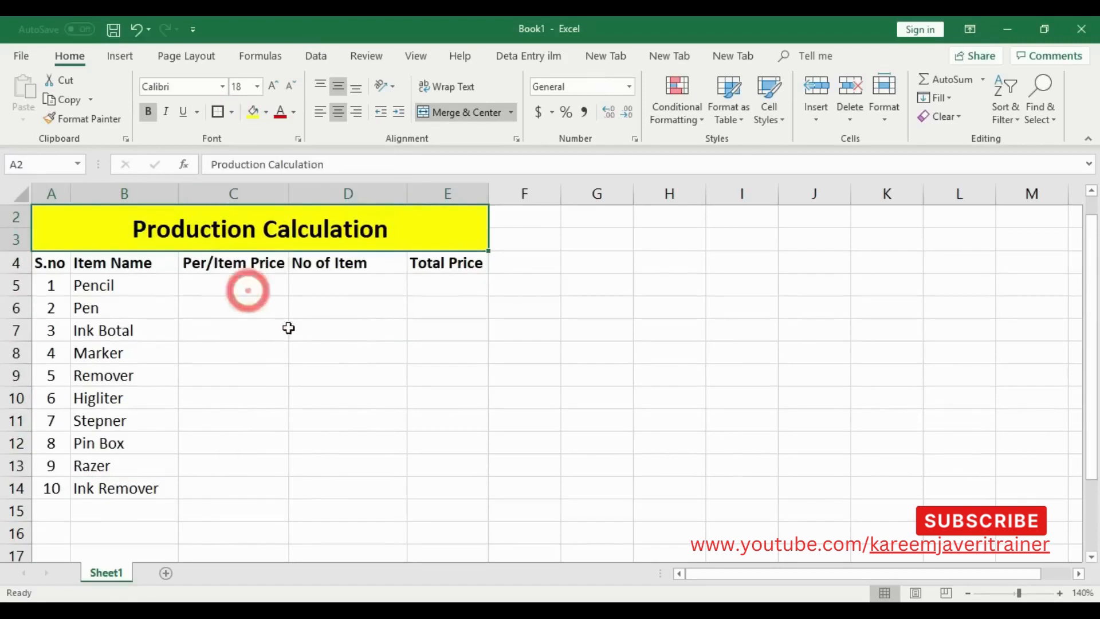
{"action": "left_click", "coordinate": [287, 327]}
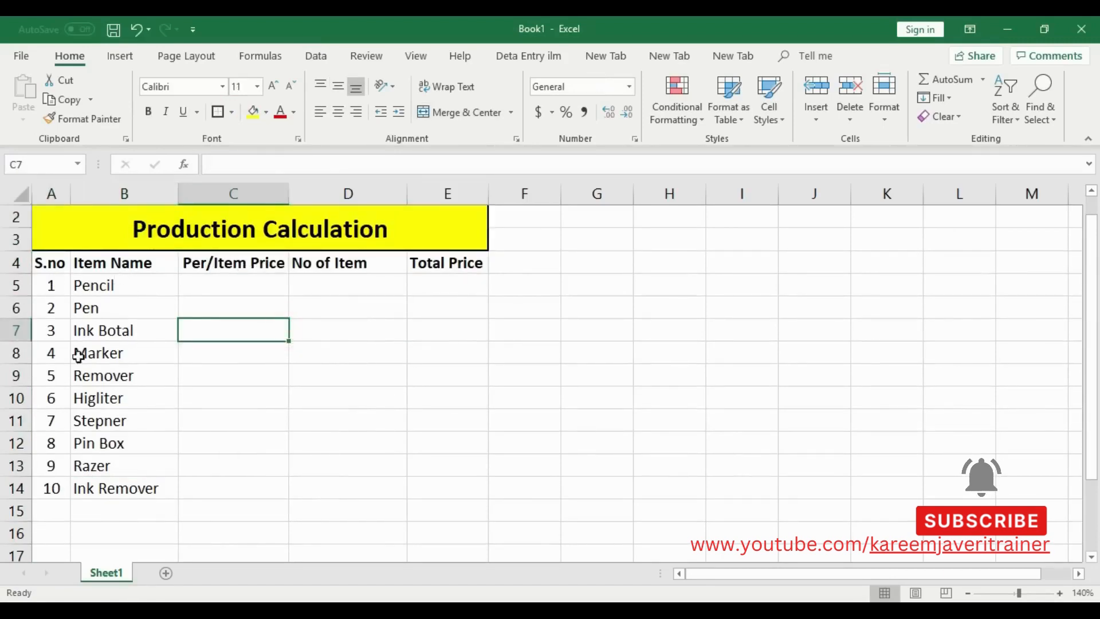
Step: Look through the item names in cells B5 to B14 one by one
{"action": "left_click", "coordinate": [125, 288]}
{"action": "left_click", "coordinate": [137, 309]}
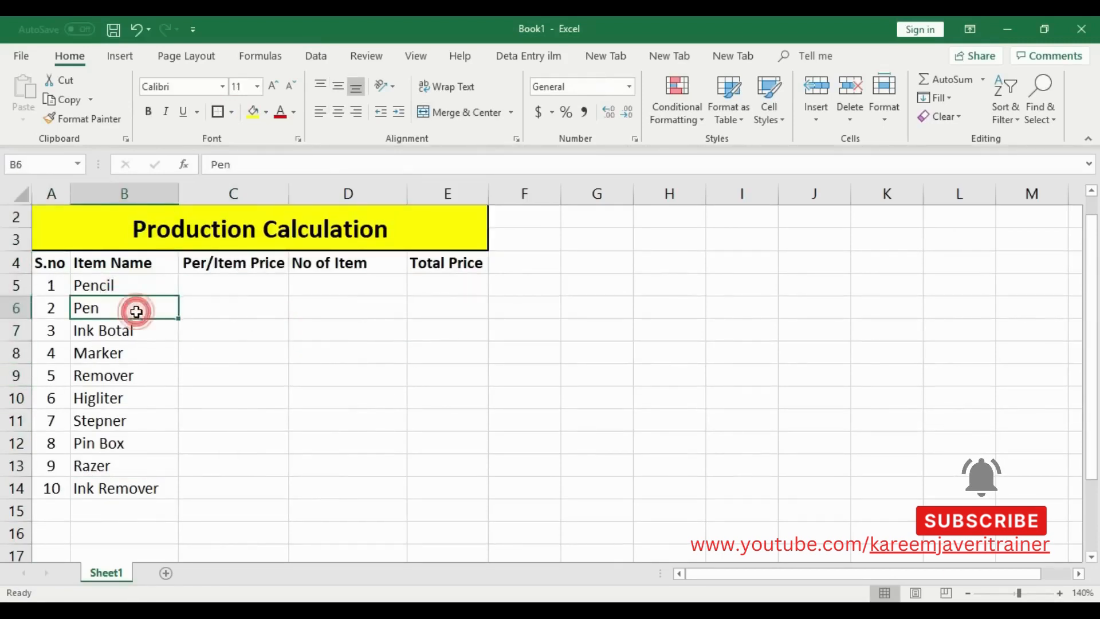
{"action": "left_click", "coordinate": [148, 335]}
{"action": "left_click", "coordinate": [149, 356]}
{"action": "left_click", "coordinate": [150, 373]}
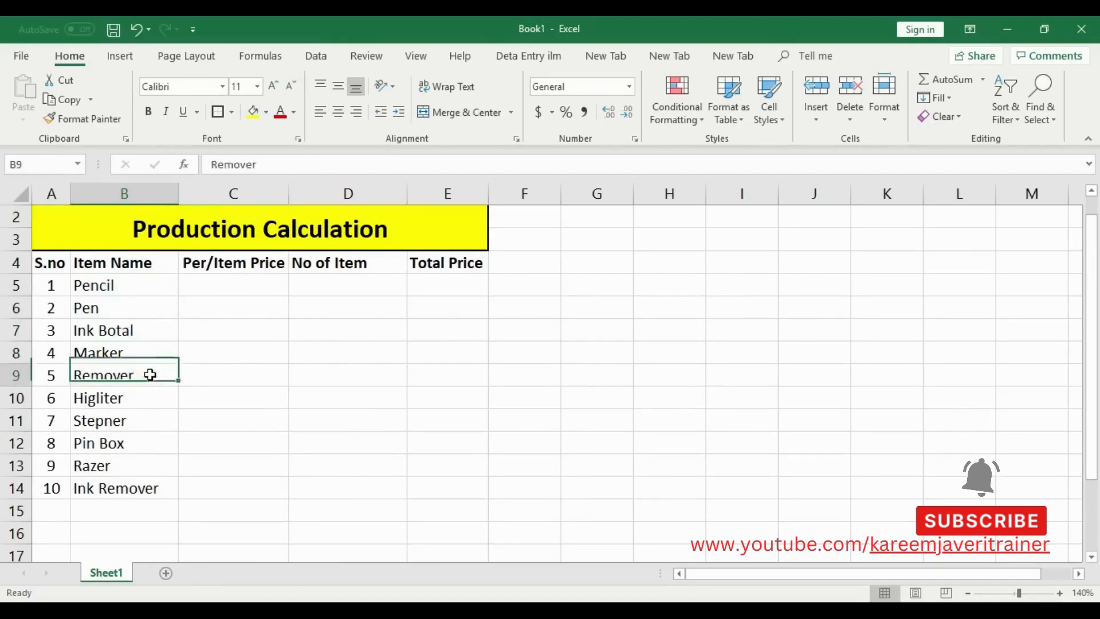
{"action": "left_click", "coordinate": [151, 398]}
{"action": "left_click", "coordinate": [153, 422]}
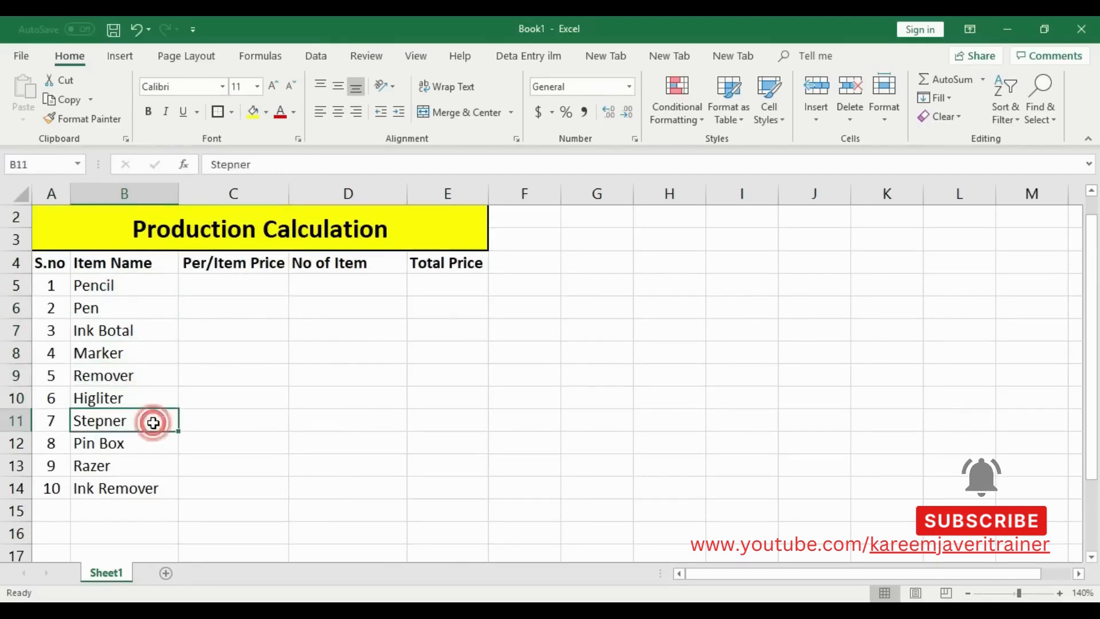
{"action": "left_click", "coordinate": [153, 444]}
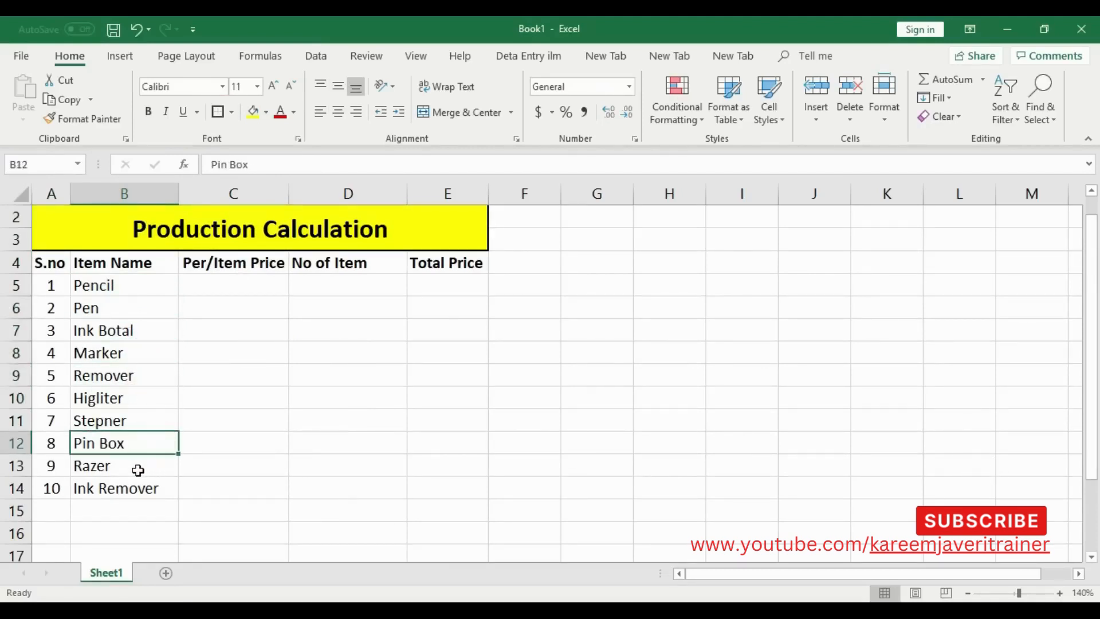
{"action": "left_click", "coordinate": [140, 471]}
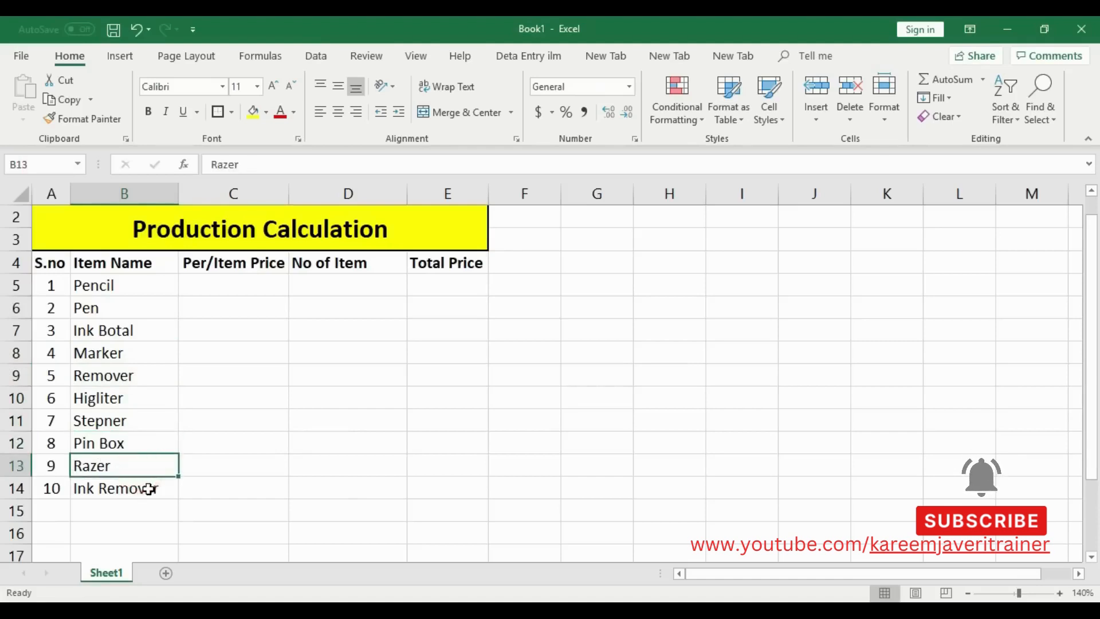
{"action": "left_click", "coordinate": [148, 488]}
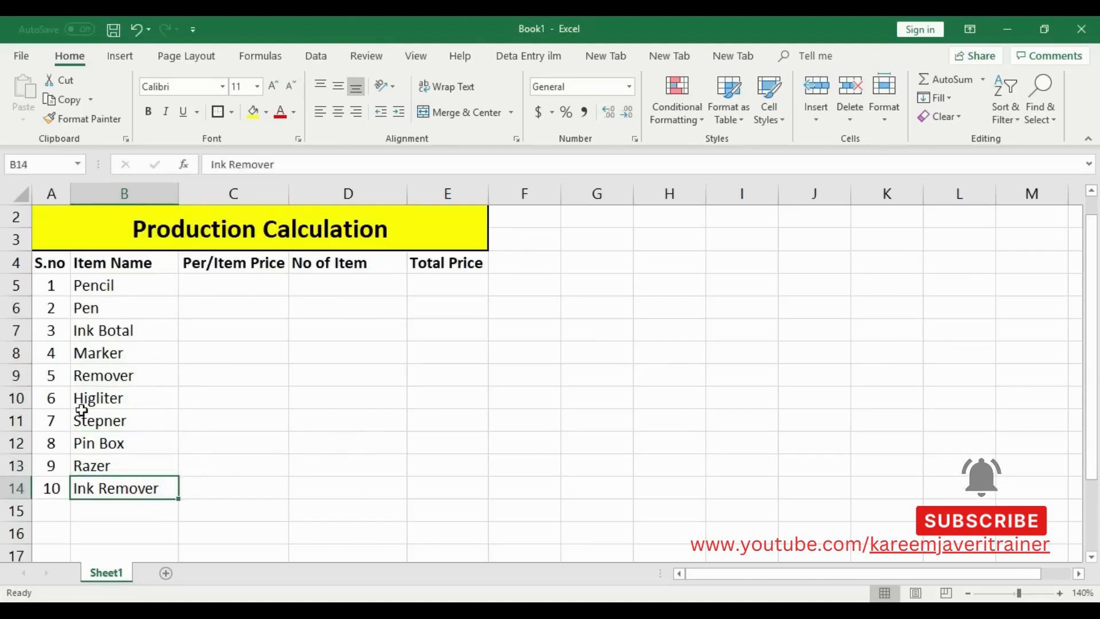
Step: Enter 5 as the Pencil's Per/Item Price in cell C5 and center it horizontally
{"action": "left_click", "coordinate": [110, 286]}
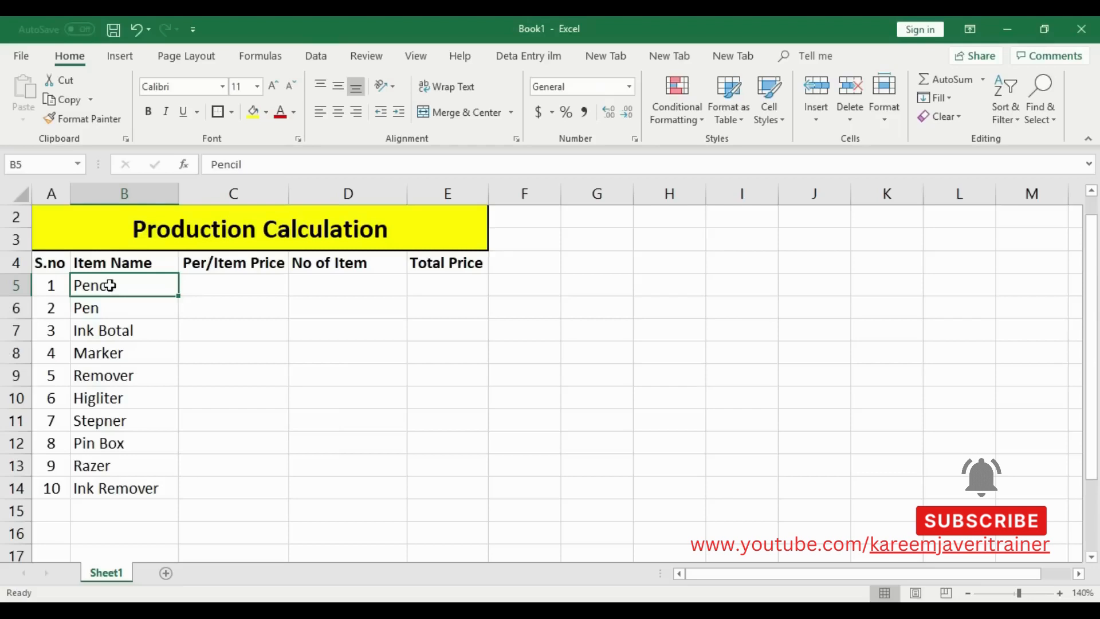
{"action": "left_click", "coordinate": [244, 284]}
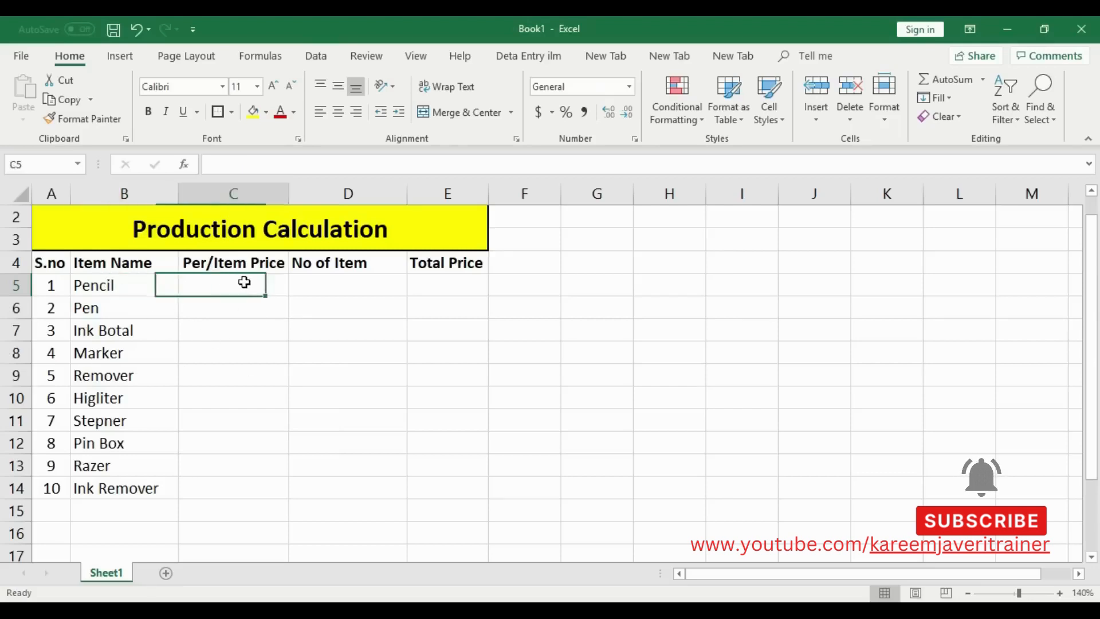
{"action": "left_click", "coordinate": [94, 286]}
{"action": "left_click", "coordinate": [230, 289]}
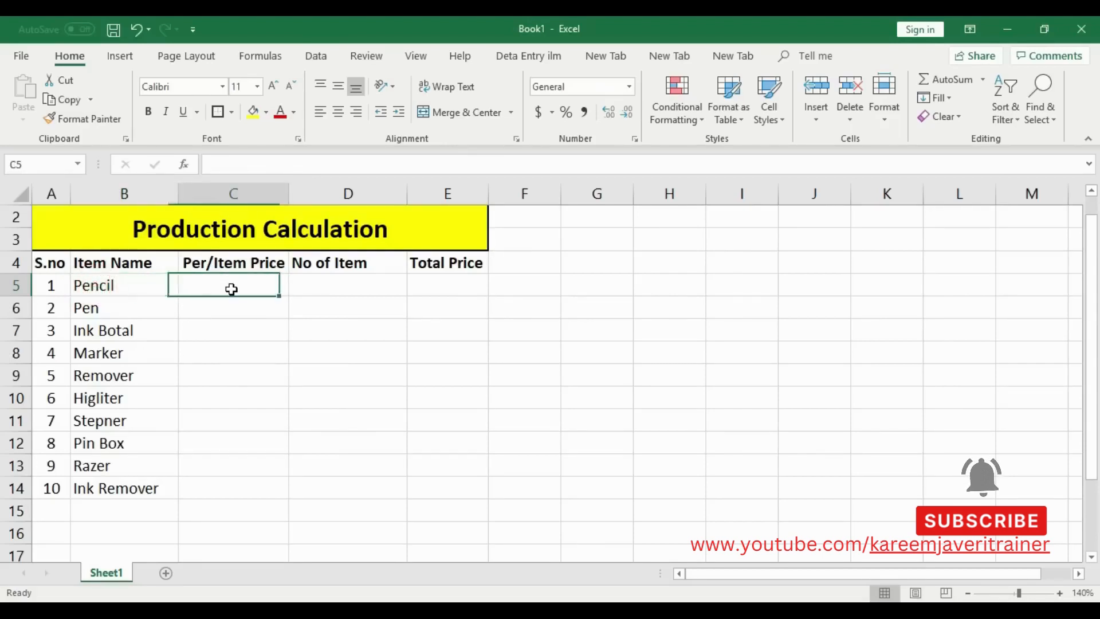
{"action": "type", "text": "4"}
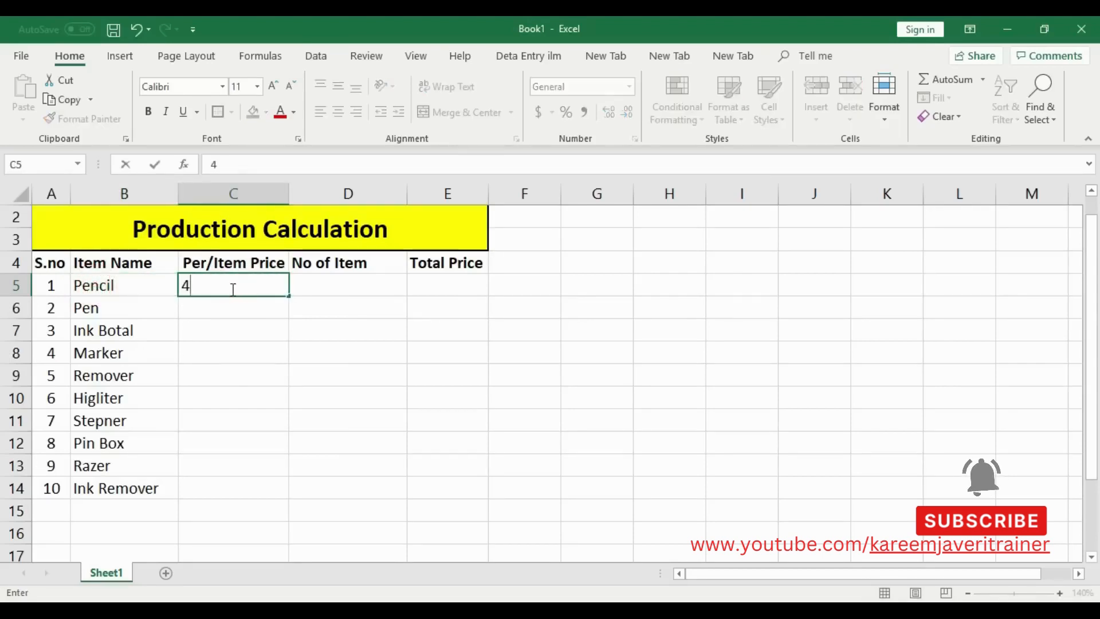
{"action": "key", "text": "BackSpace"}
{"action": "type", "text": "5"}
{"action": "left_click", "coordinate": [235, 327]}
{"action": "left_click", "coordinate": [235, 290]}
{"action": "left_click", "coordinate": [338, 111]}
Step: Enter the per-item prices 25 for Pen, 15 for Ink Botal and 20 for Marker in cells C6 to C8
{"action": "left_click", "coordinate": [265, 300]}
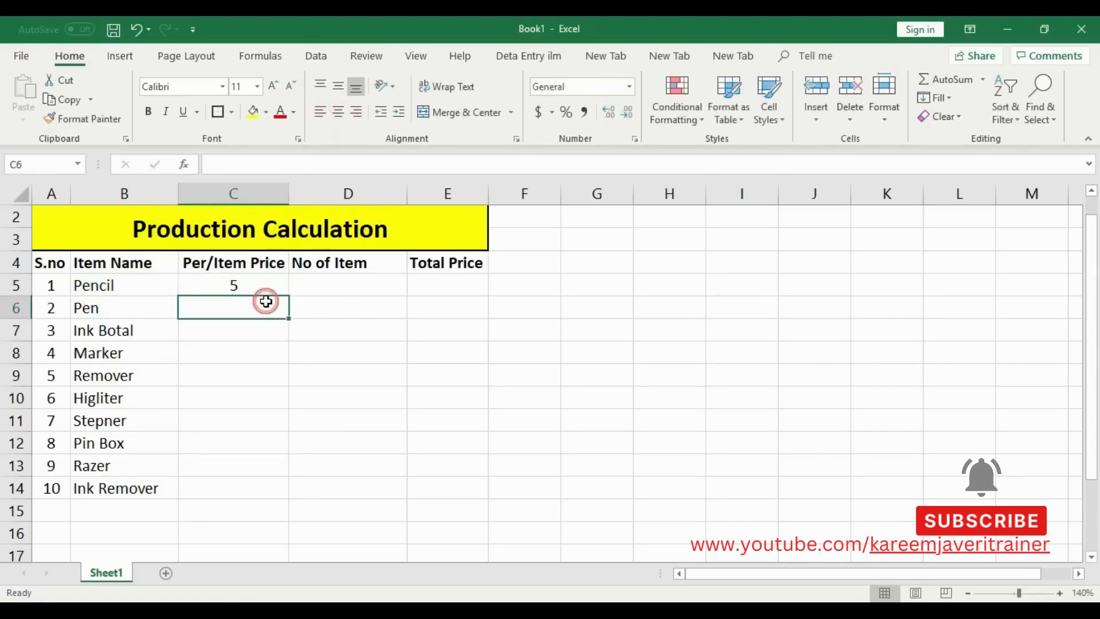
{"action": "type", "text": "25"}
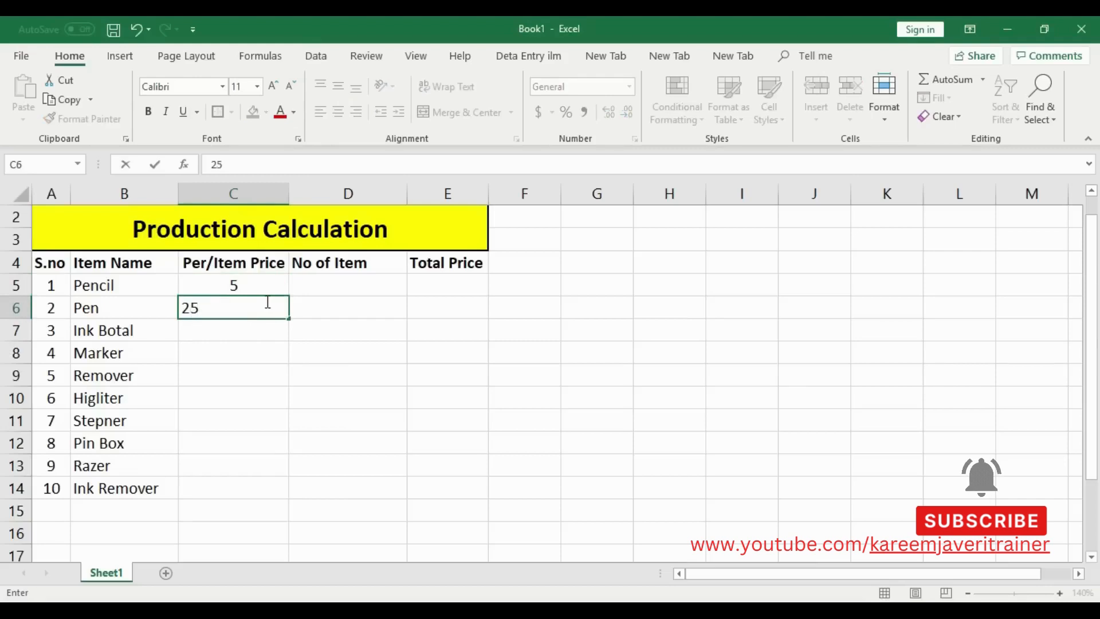
{"action": "key", "text": "Return"}
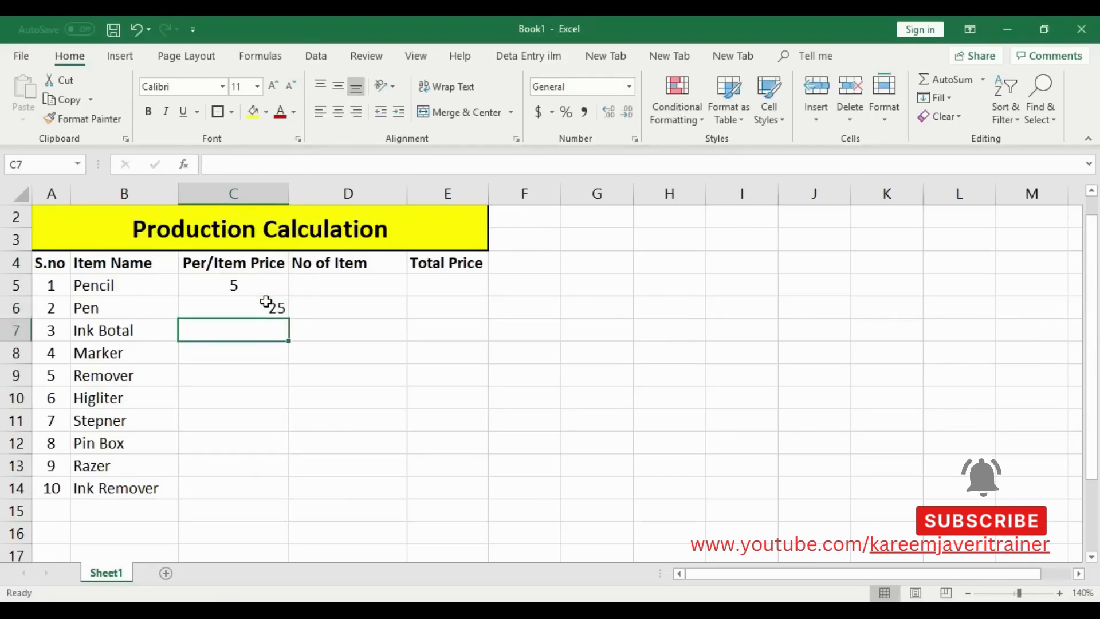
{"action": "type", "text": "15"}
{"action": "left_click", "coordinate": [251, 350]}
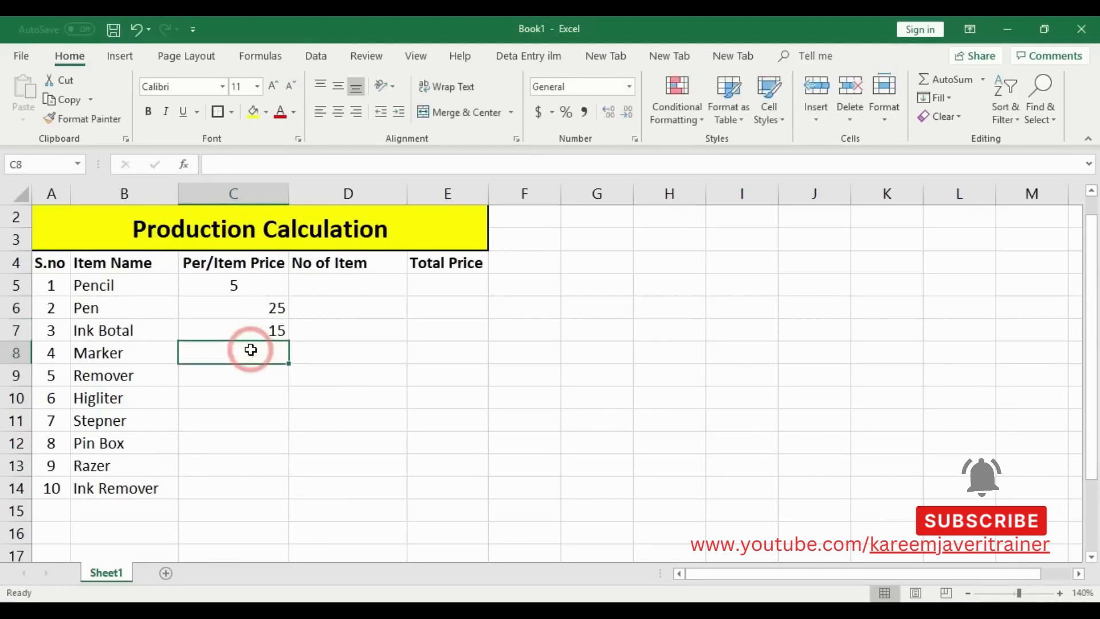
{"action": "type", "text": "20"}
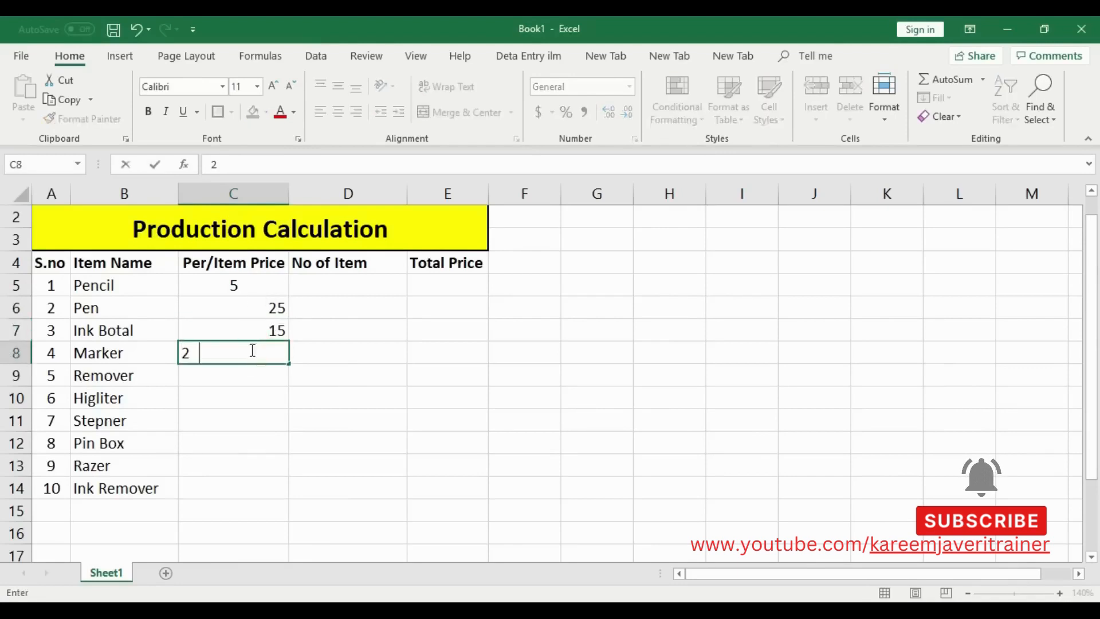
Step: Enter the per-item prices 30 for Remover, 19 for Higliter and 50 for Stepner in cells C9 to C11
{"action": "left_click", "coordinate": [250, 372]}
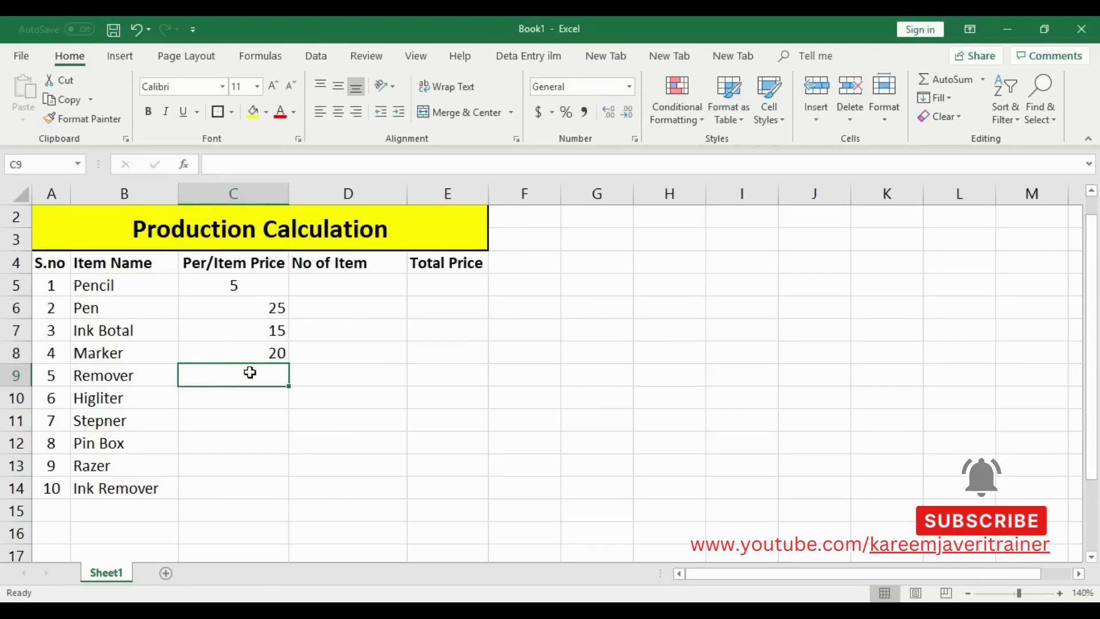
{"action": "type", "text": "30"}
{"action": "left_click", "coordinate": [247, 399]}
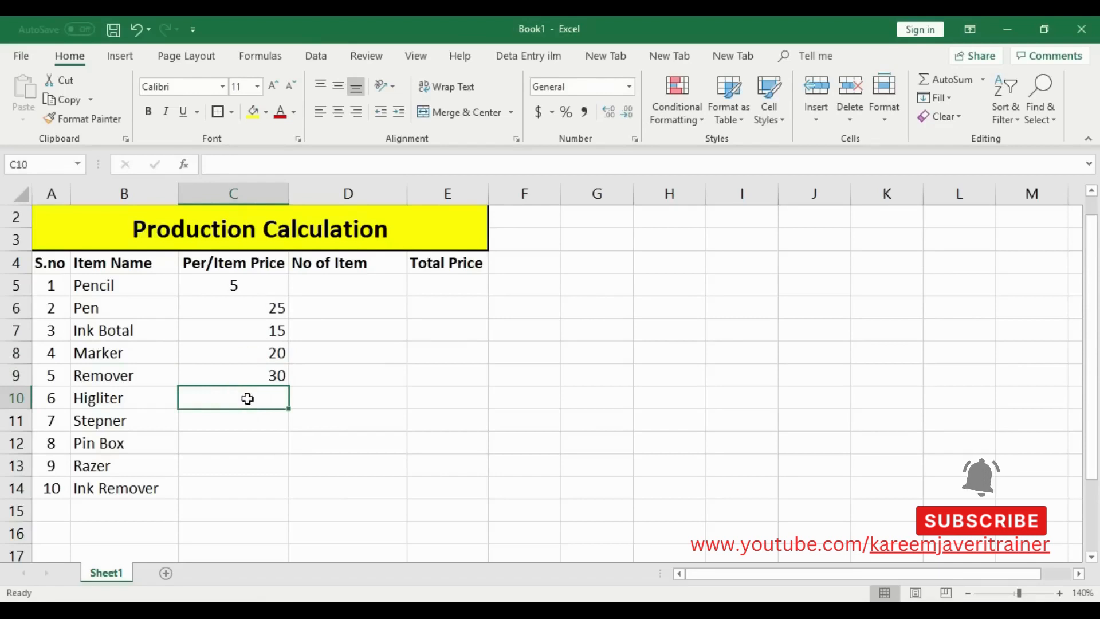
{"action": "type", "text": "19"}
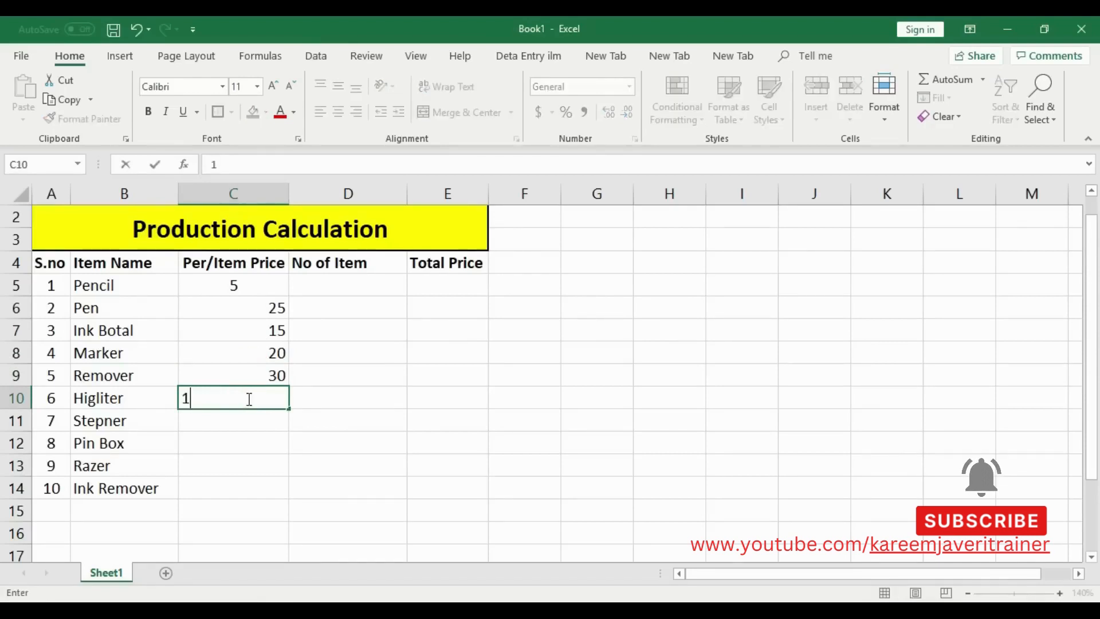
{"action": "left_click", "coordinate": [250, 424]}
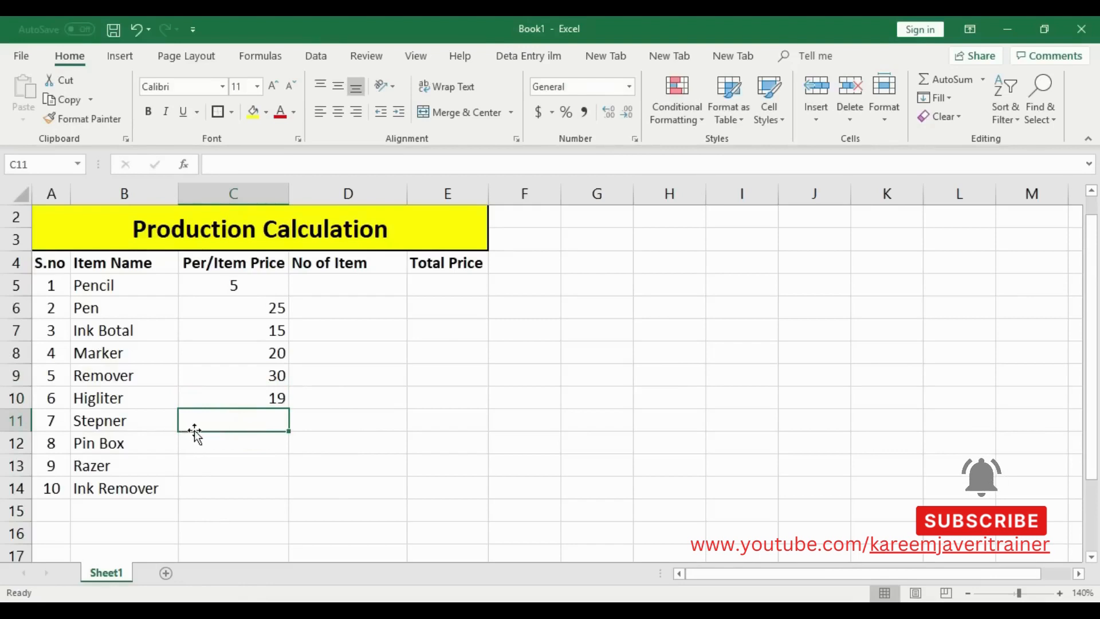
{"action": "type", "text": "50"}
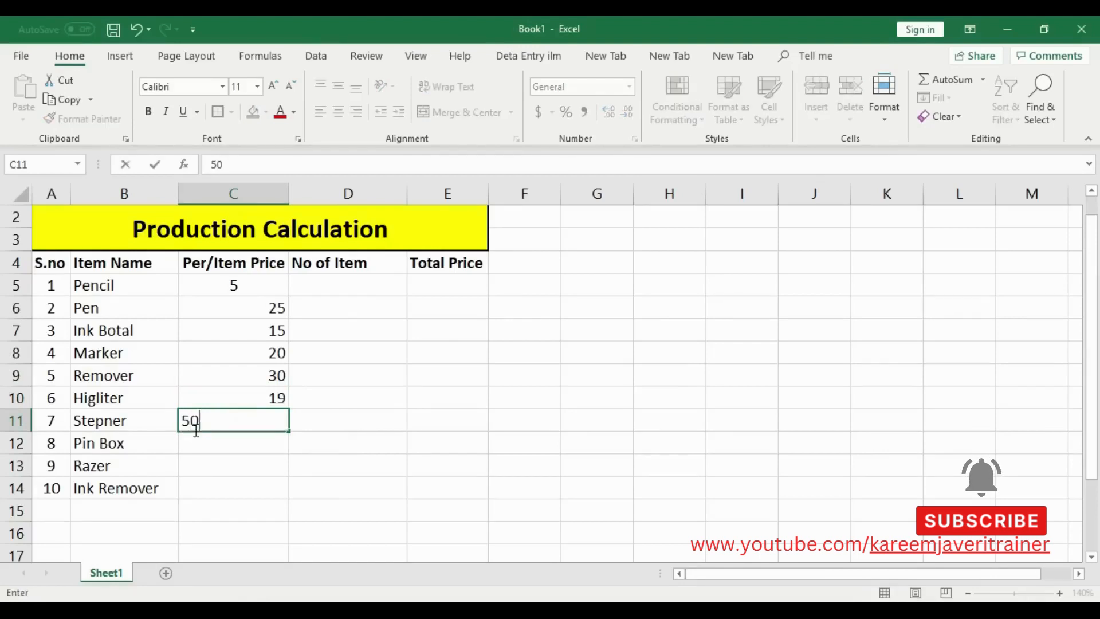
Step: Enter the per-item prices 15 for Pin Box, 5 for Razer and 12 for Ink Remover in cells C12 to C14
{"action": "left_click", "coordinate": [214, 446]}
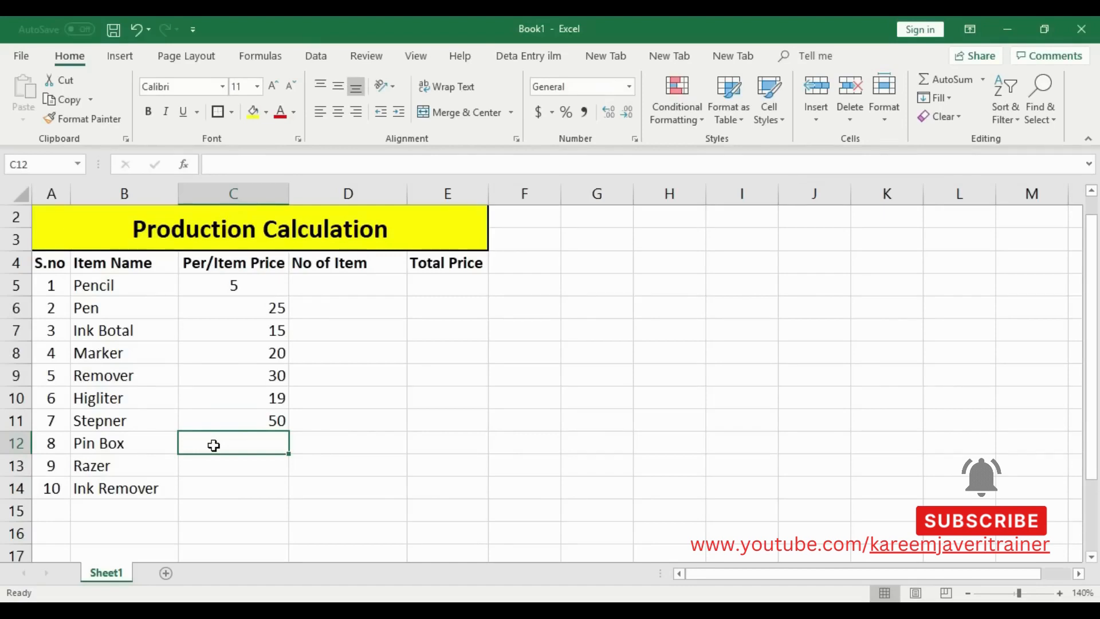
{"action": "type", "text": "15"}
{"action": "left_click", "coordinate": [232, 467]}
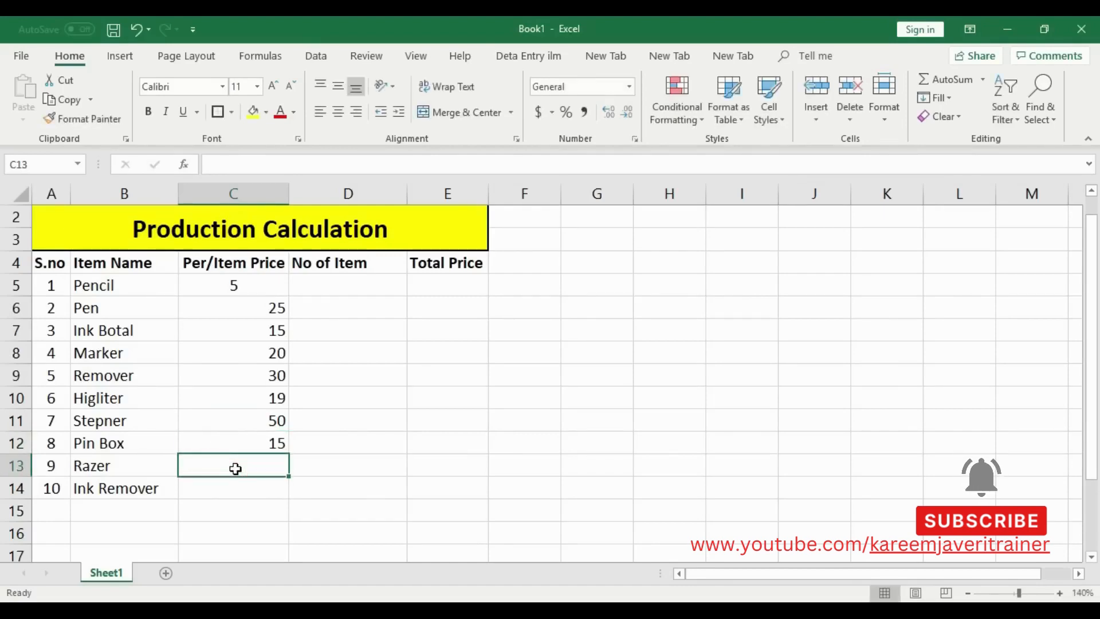
{"action": "type", "text": "5"}
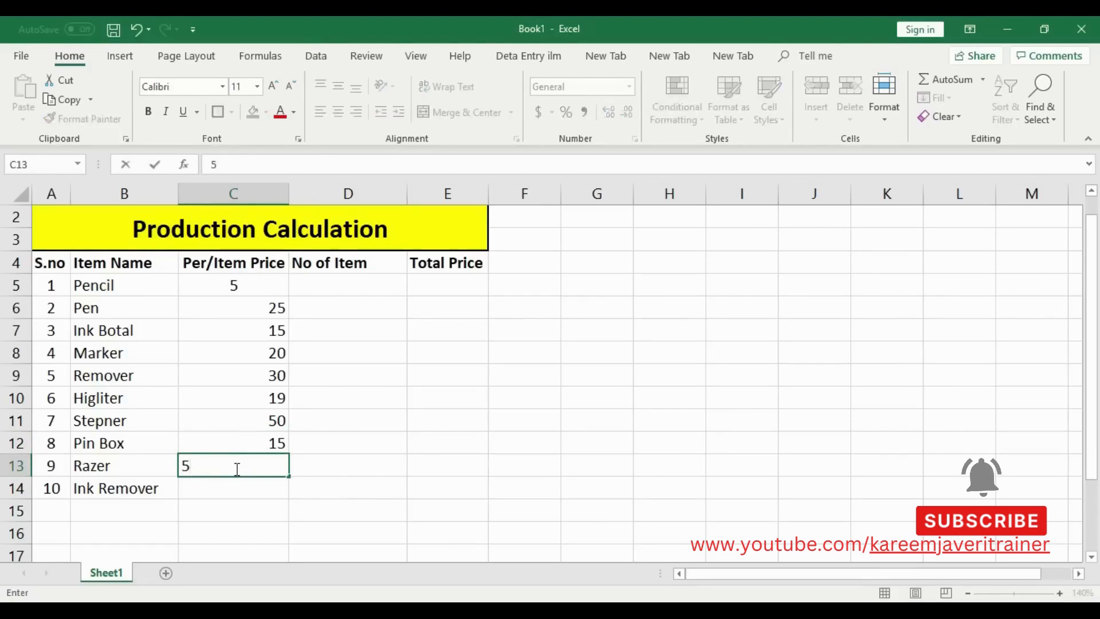
{"action": "left_click", "coordinate": [238, 486]}
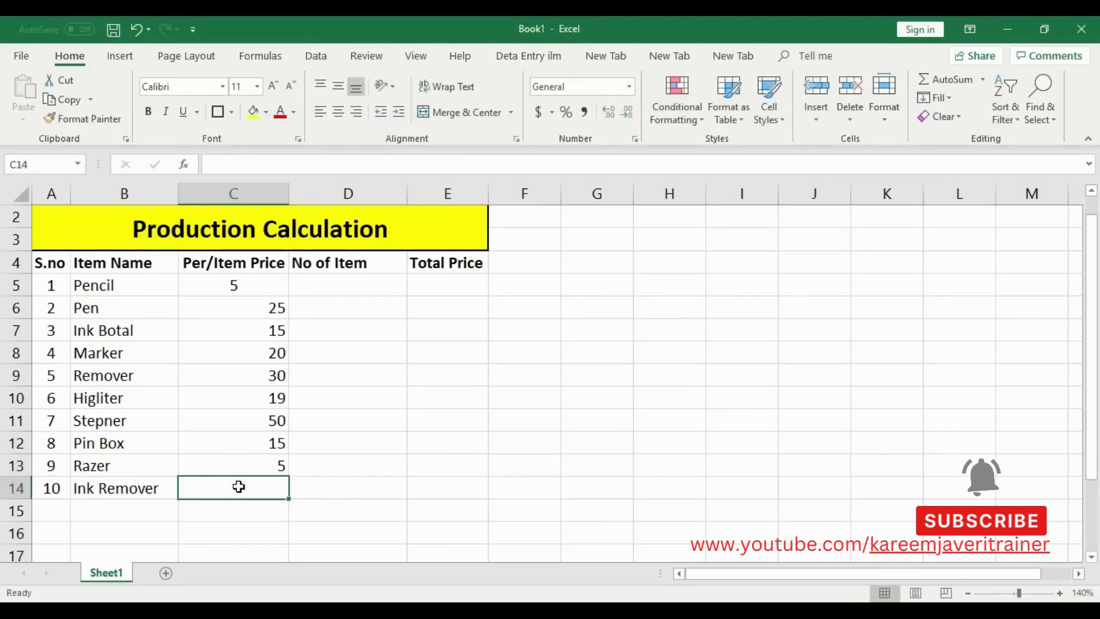
{"action": "type", "text": "12"}
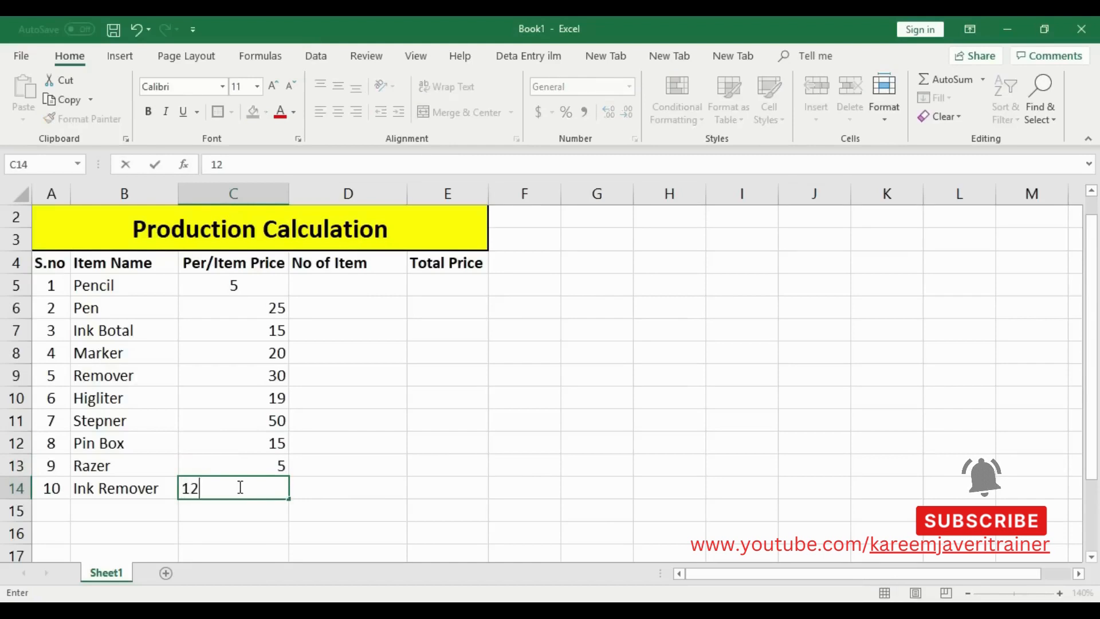
{"action": "left_click", "coordinate": [234, 510]}
Step: Center all the per-item prices in cells C5 to C14 horizontally
{"action": "left_click_drag", "start_coordinate": [260, 285], "coordinate": [265, 490]}
{"action": "left_click", "coordinate": [355, 112]}
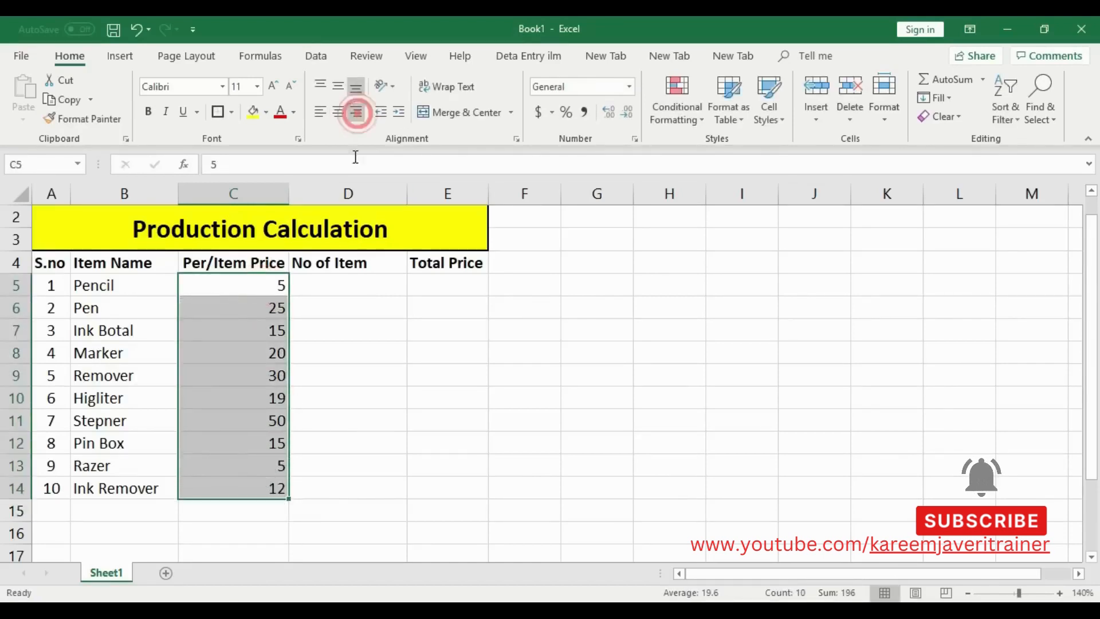
{"action": "left_click", "coordinate": [338, 112]}
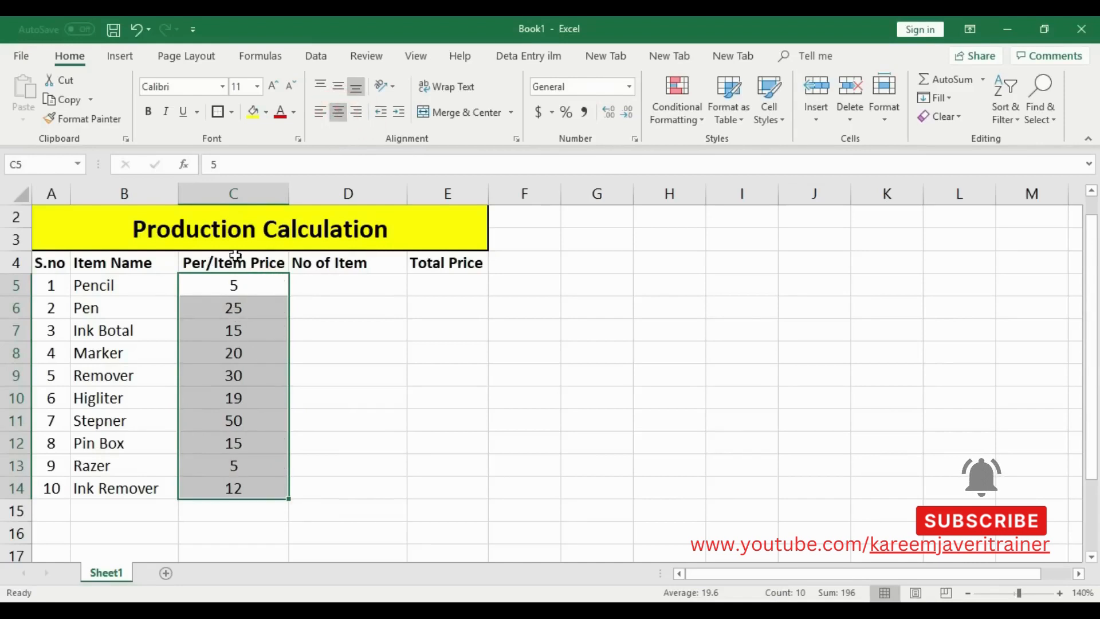
Step: Look through the per-item prices in cells C5 to C14 one by one
{"action": "left_click", "coordinate": [235, 277]}
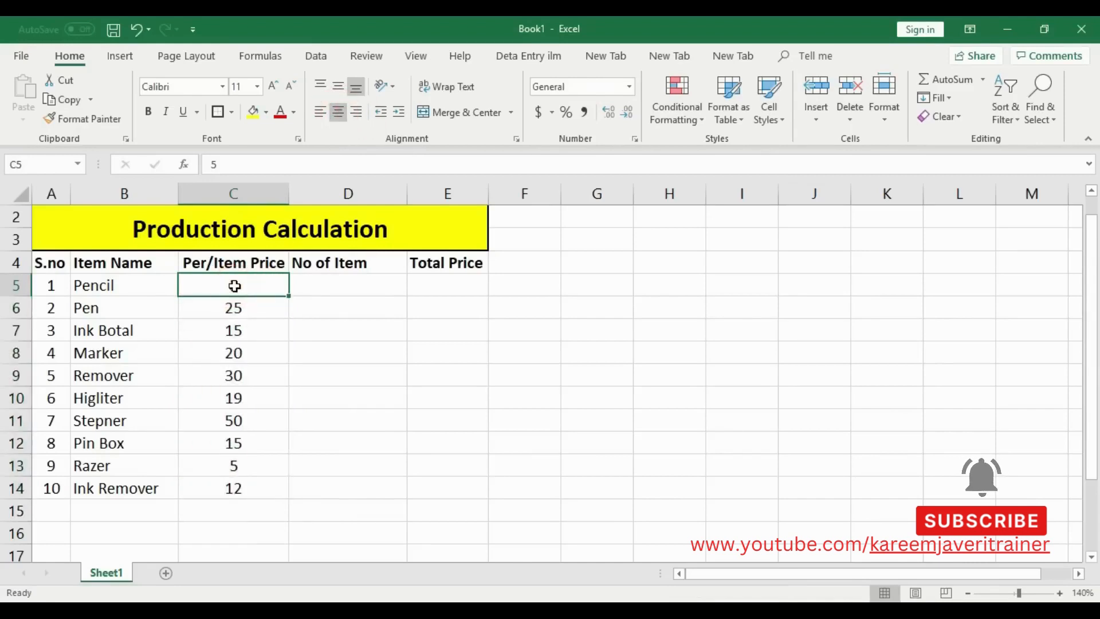
{"action": "left_click", "coordinate": [239, 312]}
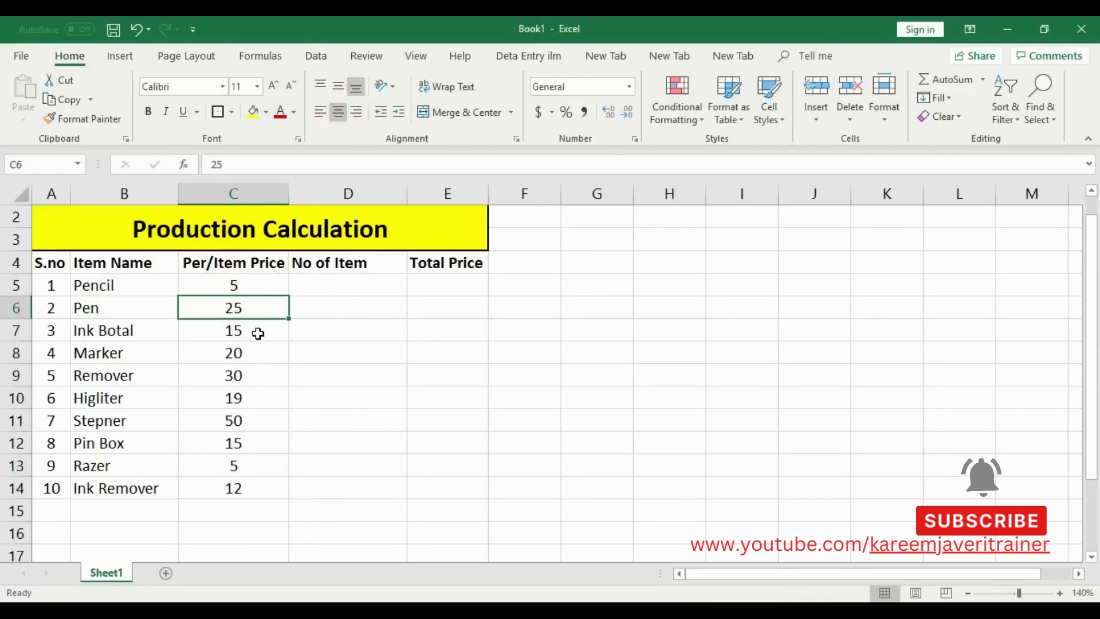
{"action": "left_click", "coordinate": [256, 333]}
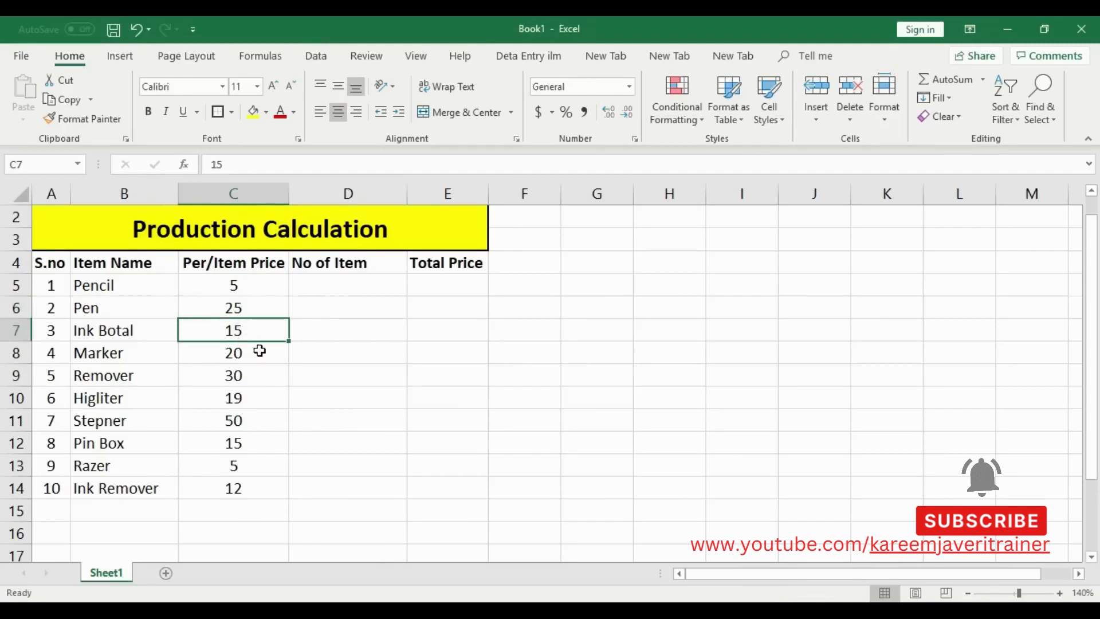
{"action": "left_click", "coordinate": [259, 353]}
{"action": "left_click", "coordinate": [252, 377]}
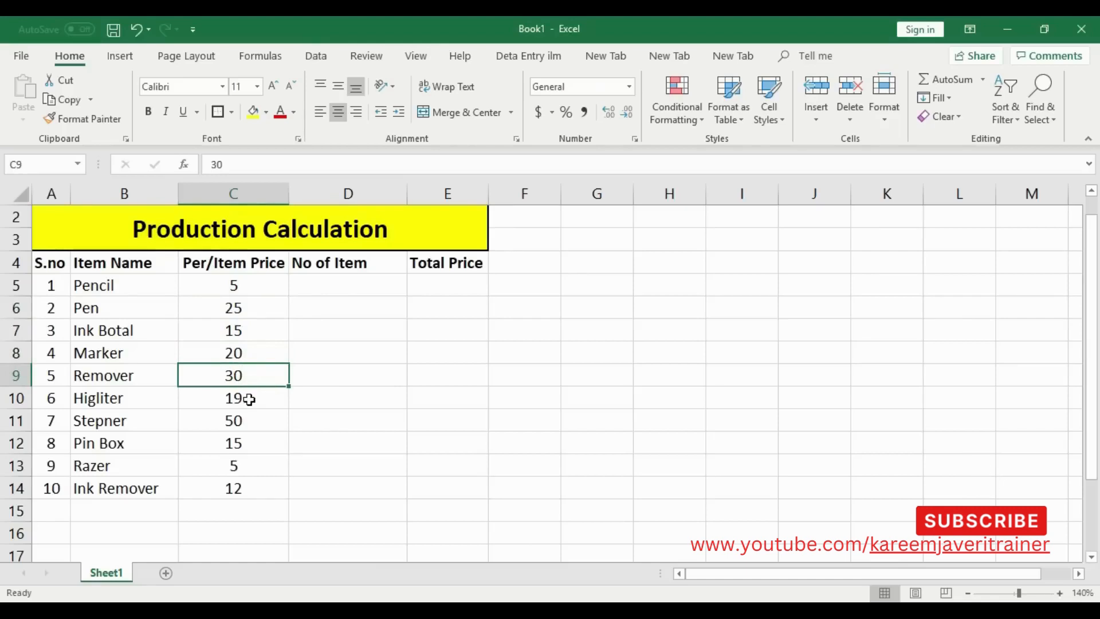
{"action": "left_click", "coordinate": [247, 399]}
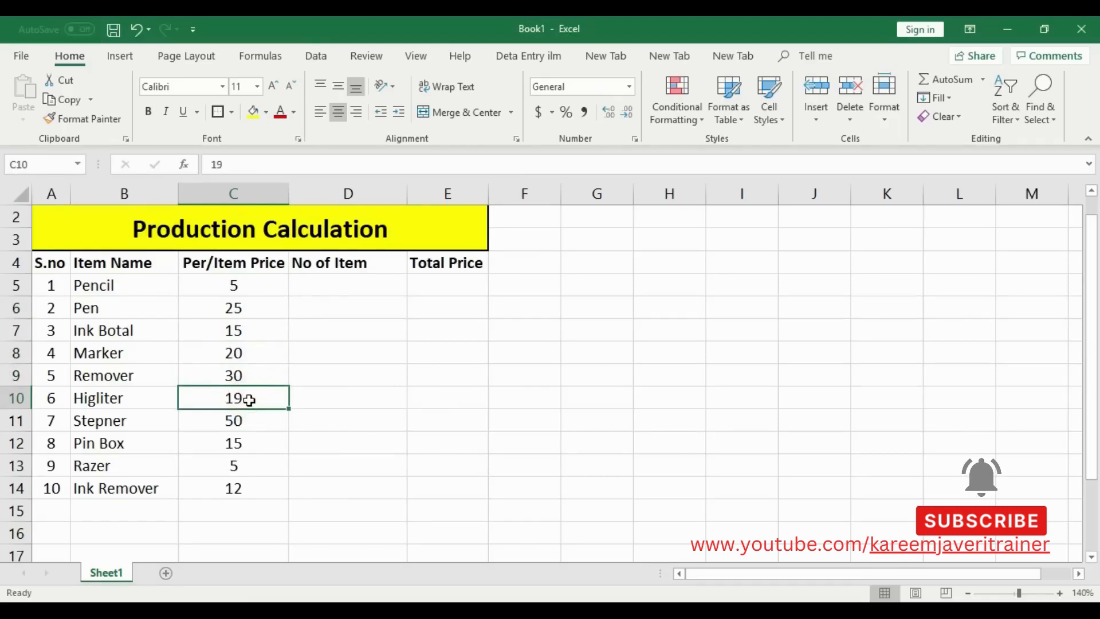
{"action": "left_click", "coordinate": [248, 423]}
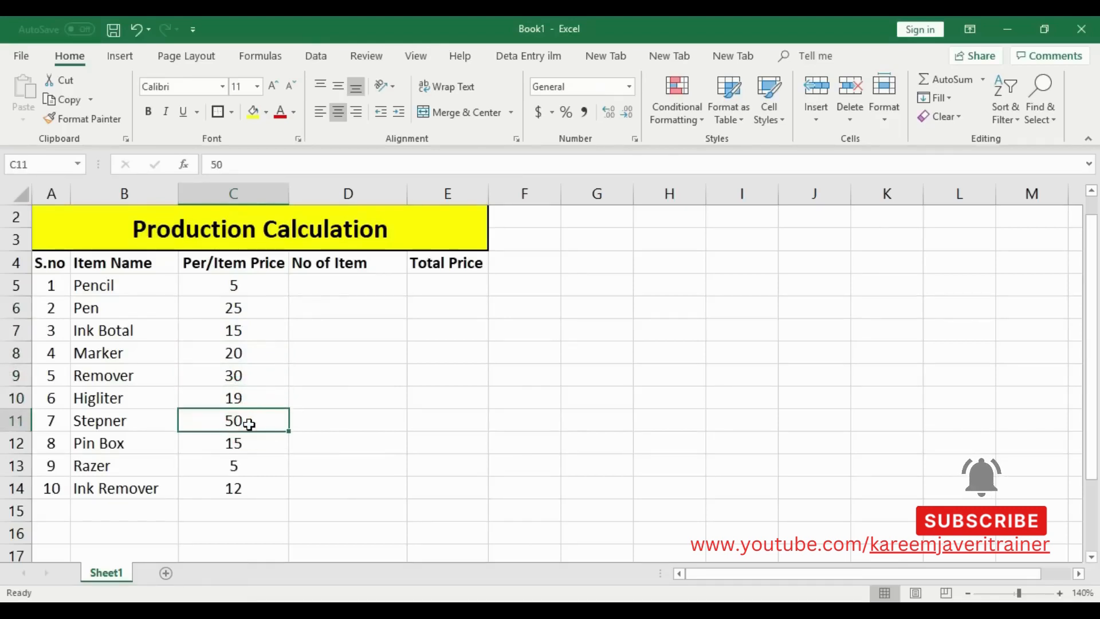
{"action": "left_click", "coordinate": [239, 446]}
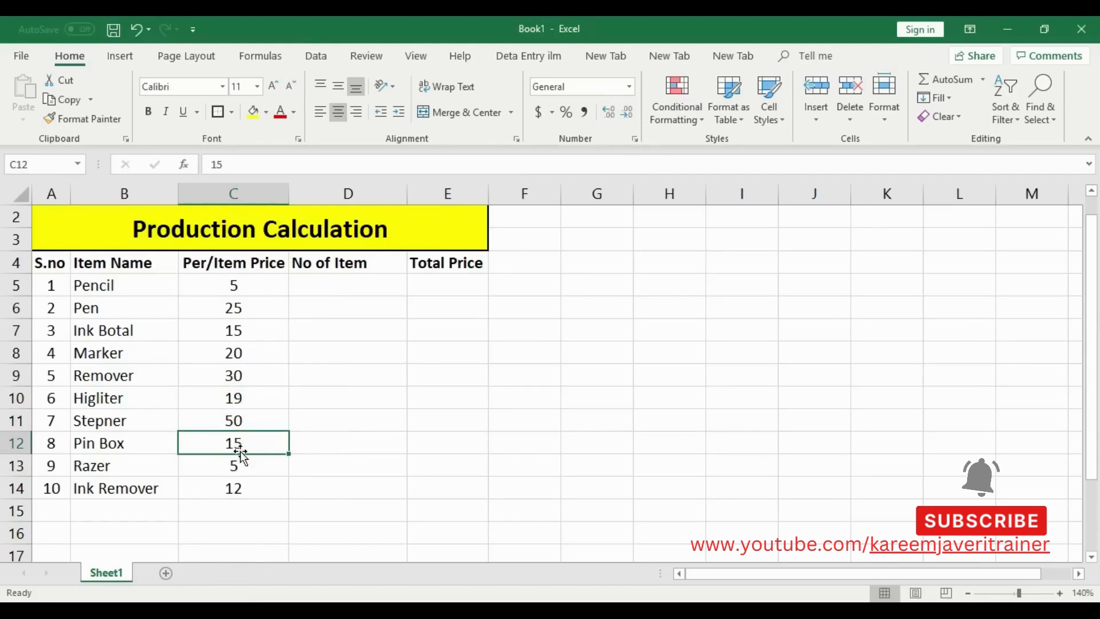
{"action": "left_click", "coordinate": [240, 463]}
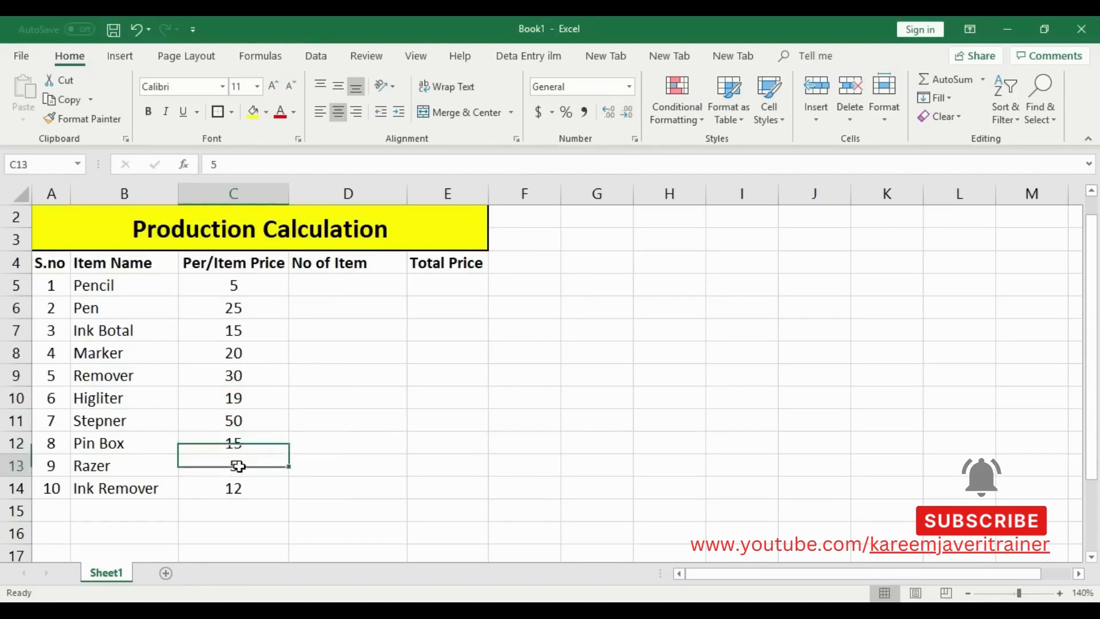
{"action": "left_click", "coordinate": [265, 488]}
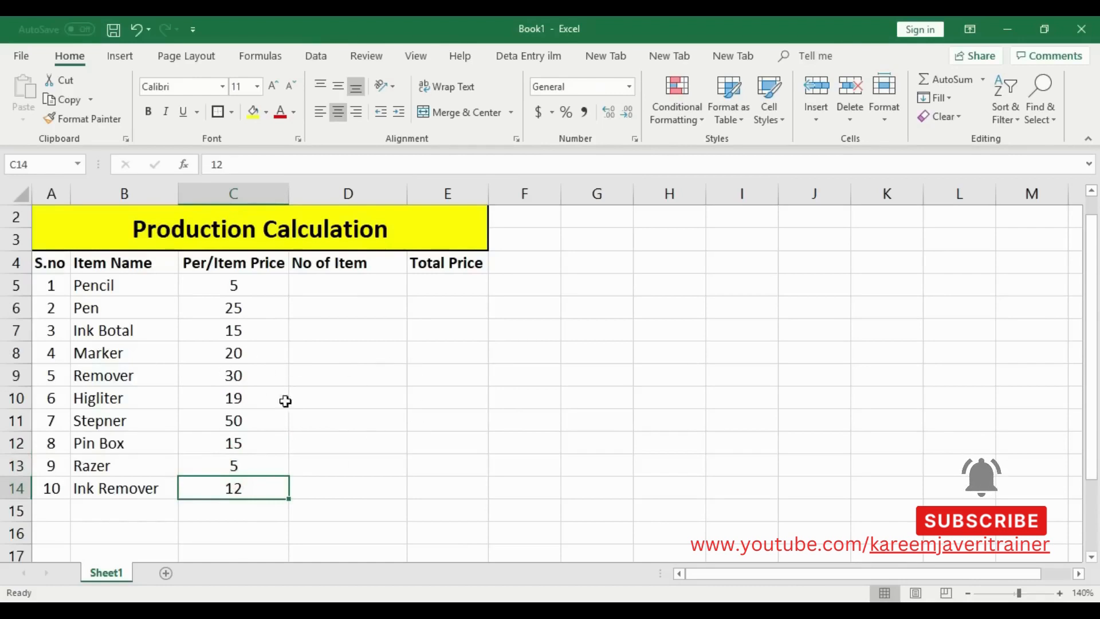
Step: Enter 24 as the Pencil's No of Item in cell D5 and center it horizontally
{"action": "left_click", "coordinate": [362, 288]}
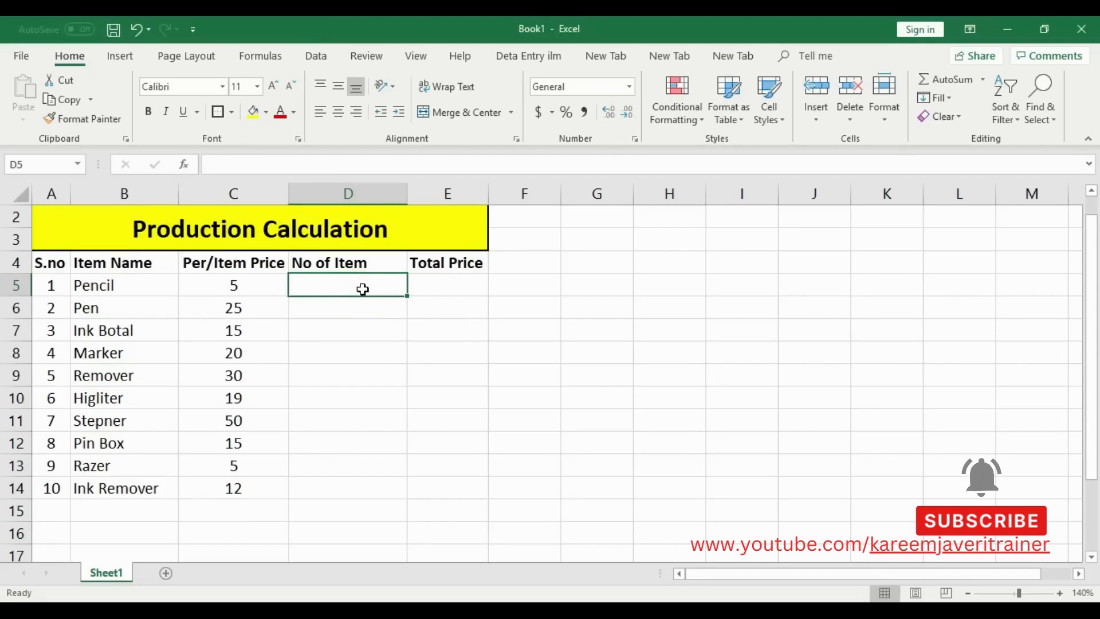
{"action": "type", "text": "24"}
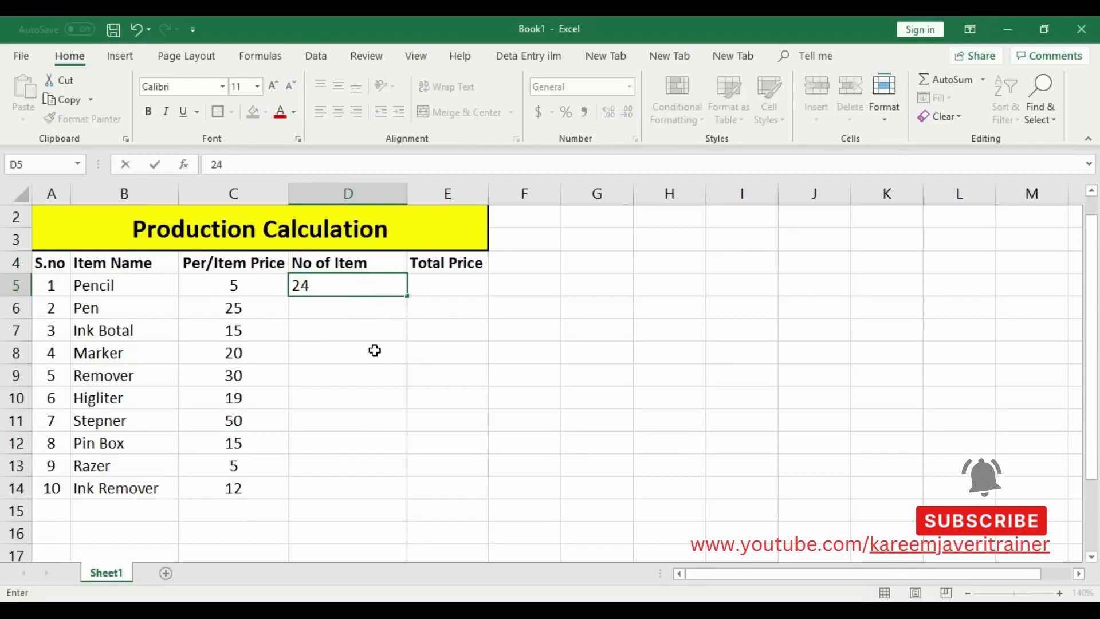
{"action": "left_click", "coordinate": [374, 350]}
{"action": "left_click", "coordinate": [370, 286]}
{"action": "left_click", "coordinate": [335, 113]}
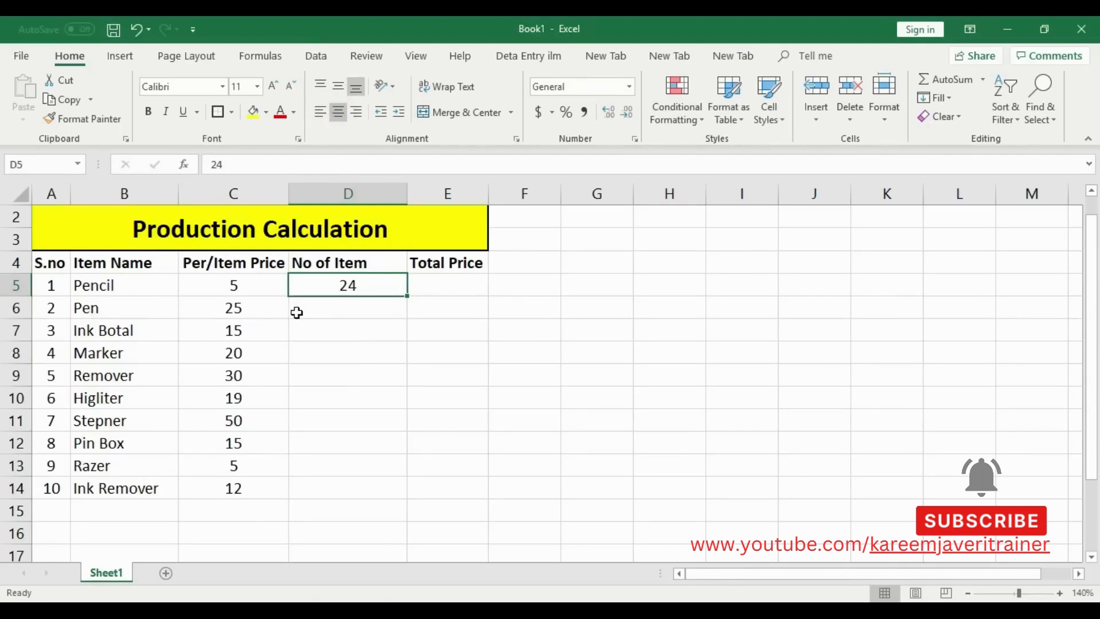
Step: Enter 100 as the Pen's No of Item in cell D6 and center it horizontally
{"action": "left_click", "coordinate": [377, 311]}
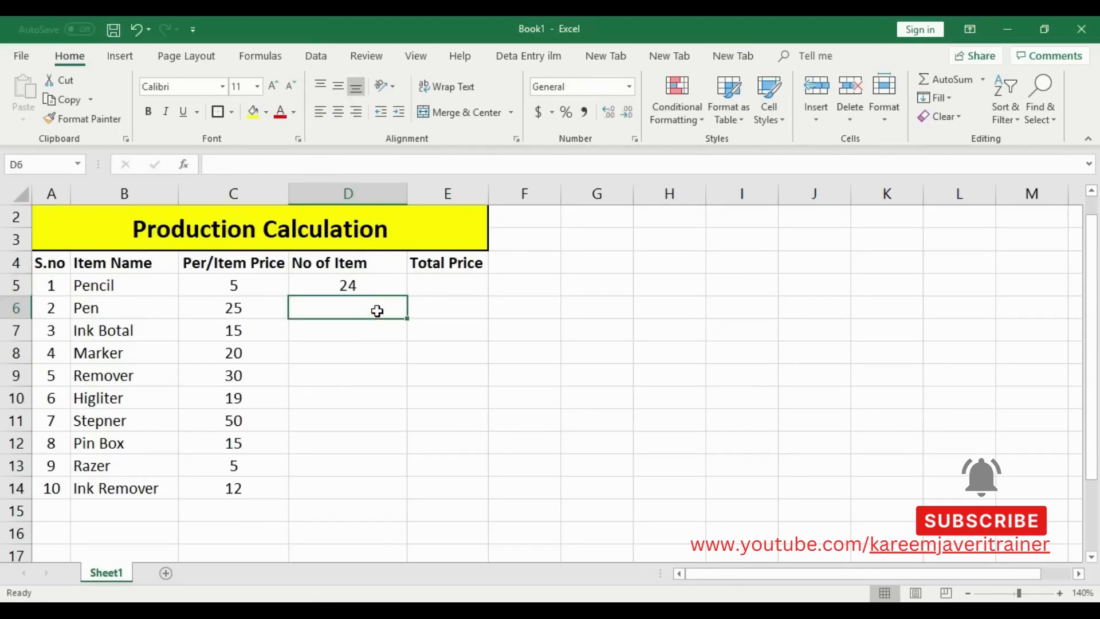
{"action": "type", "text": "100"}
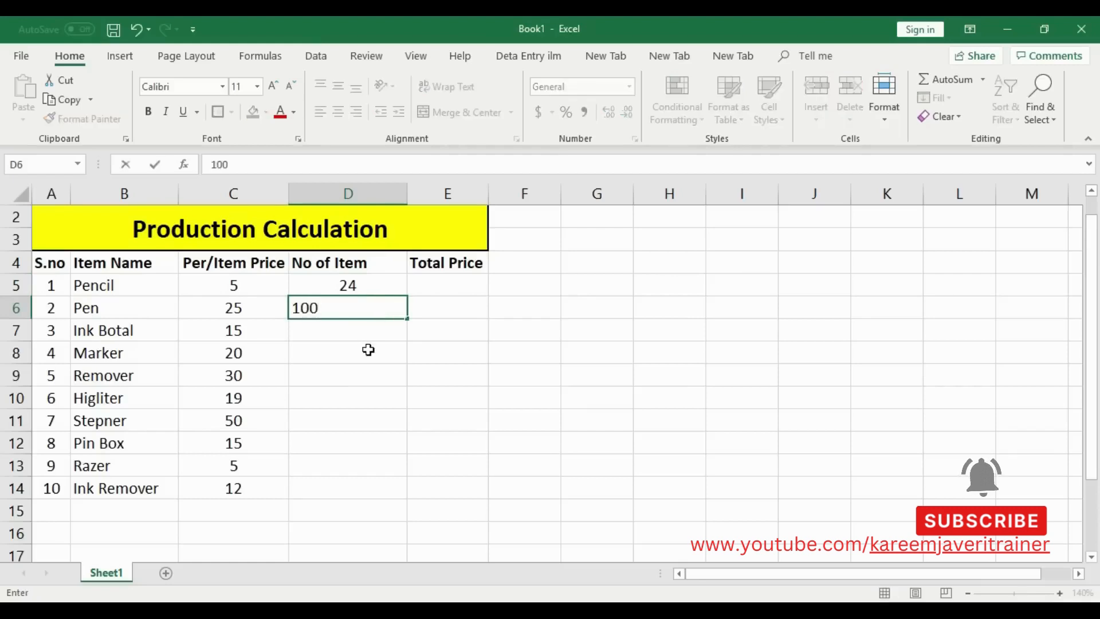
{"action": "left_click", "coordinate": [366, 348]}
{"action": "left_click", "coordinate": [346, 308]}
{"action": "left_click", "coordinate": [338, 112]}
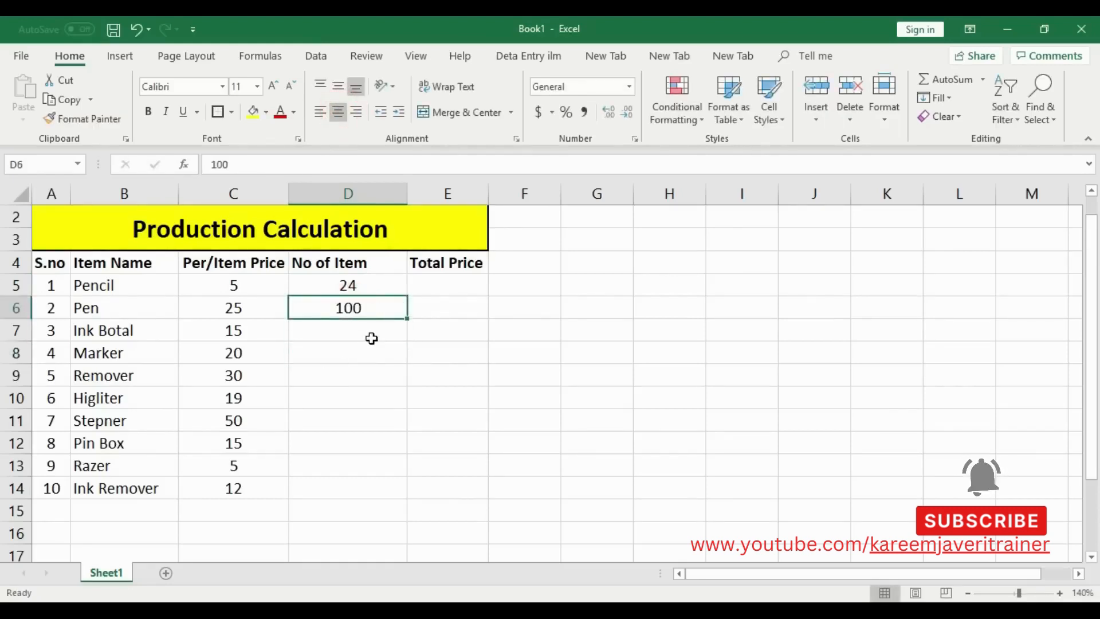
Step: Enter 12 as the Ink Botal's No of Item in cell D7 and center it horizontally
{"action": "left_click", "coordinate": [370, 339]}
{"action": "type", "text": "12"}
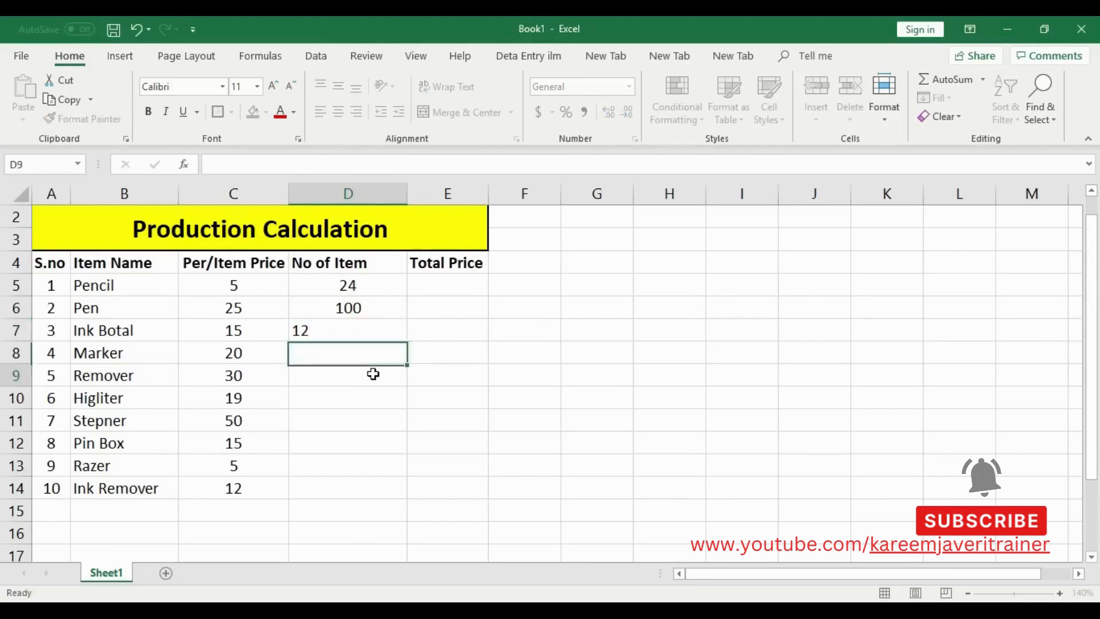
{"action": "left_click", "coordinate": [373, 373]}
{"action": "left_click", "coordinate": [361, 322]}
{"action": "left_click", "coordinate": [338, 111]}
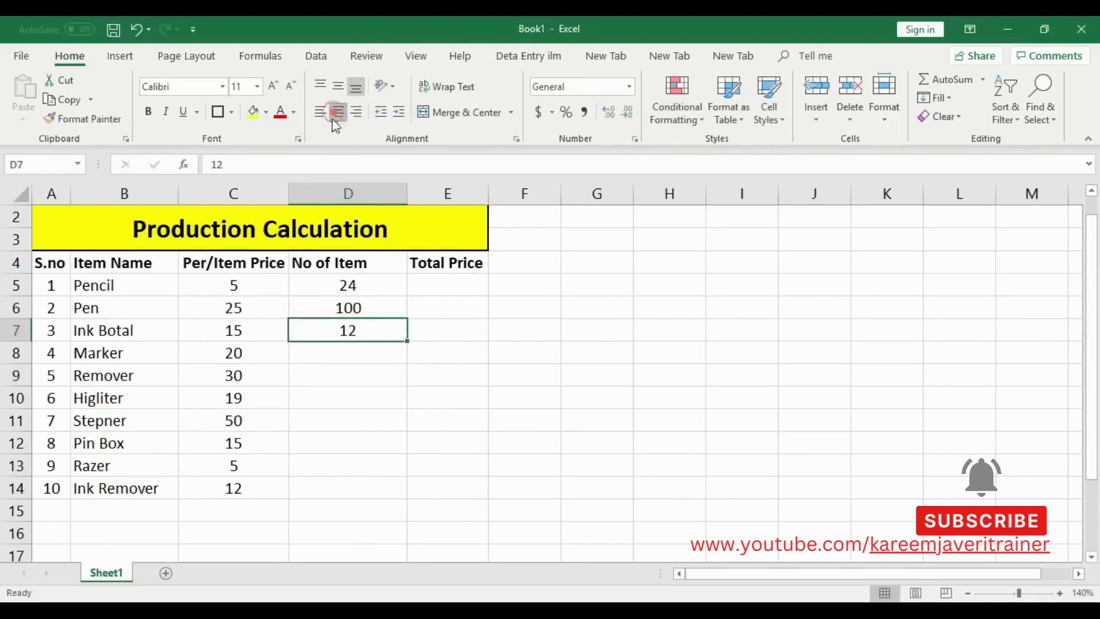
Step: Enter the No of Item values 150 for Marker in cell D8 and 20 for Remover in cell D9
{"action": "left_click", "coordinate": [366, 356]}
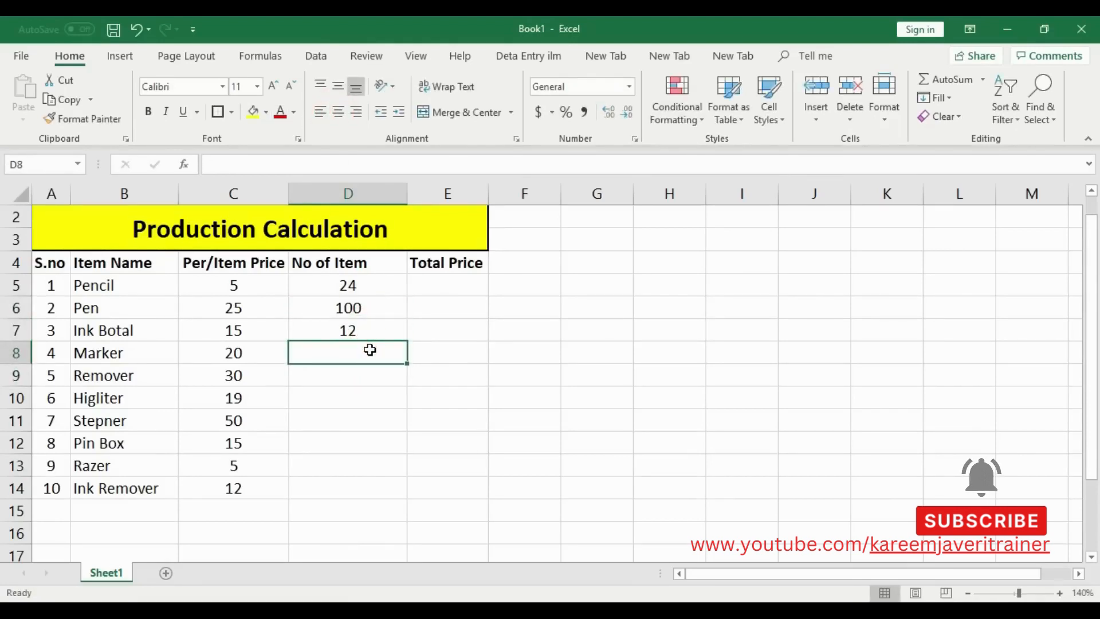
{"action": "type", "text": "1"}
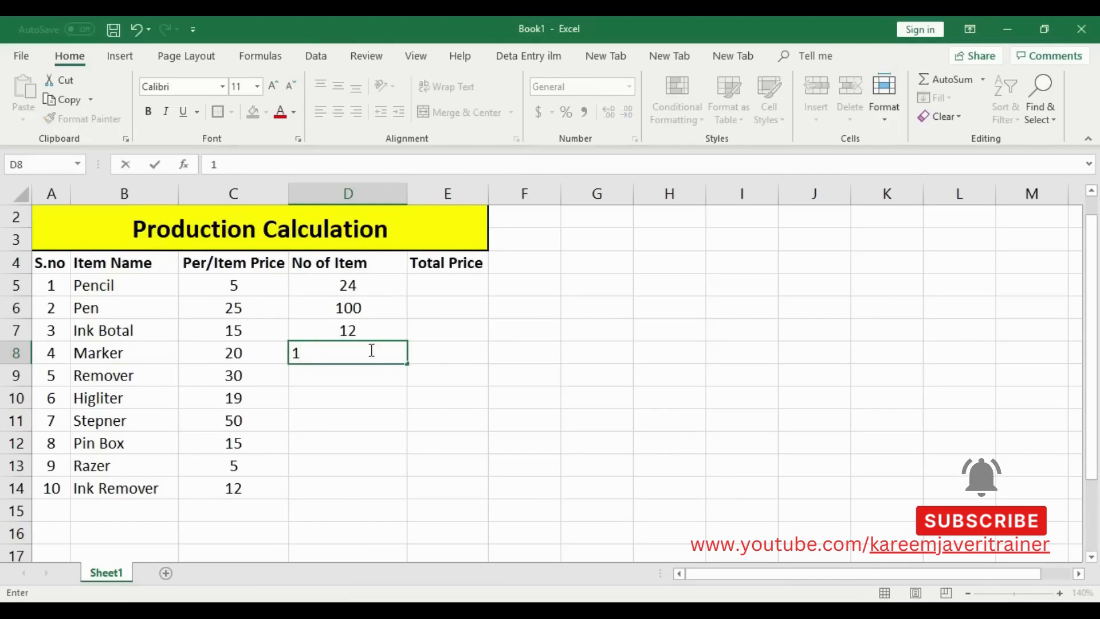
{"action": "type", "text": "50"}
{"action": "key", "text": "Return"}
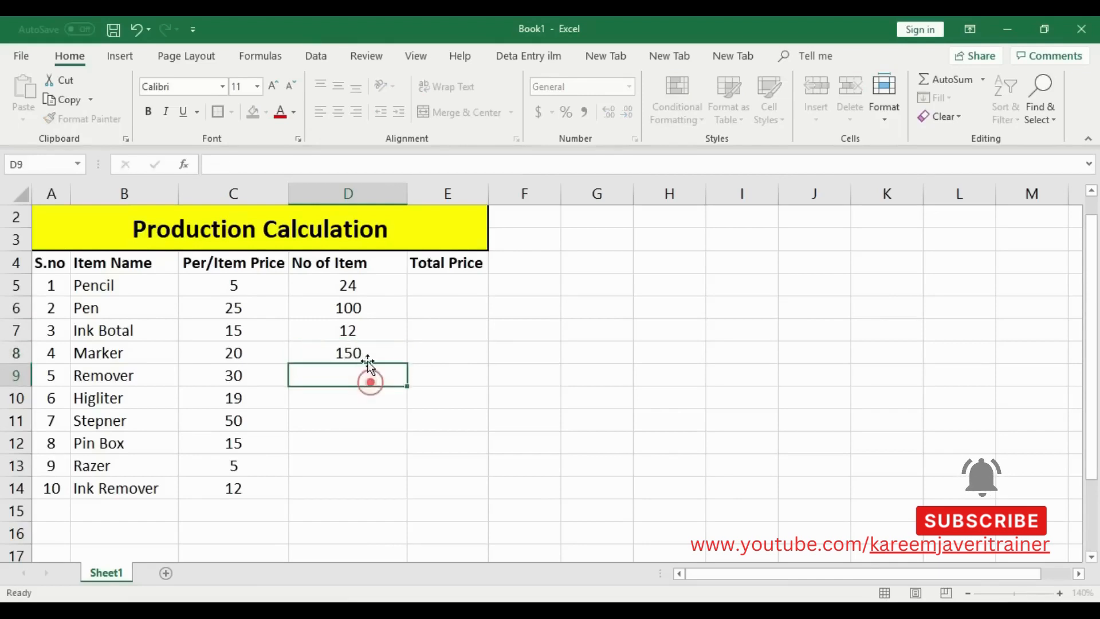
{"action": "left_click", "coordinate": [367, 353]}
{"action": "left_click", "coordinate": [356, 382]}
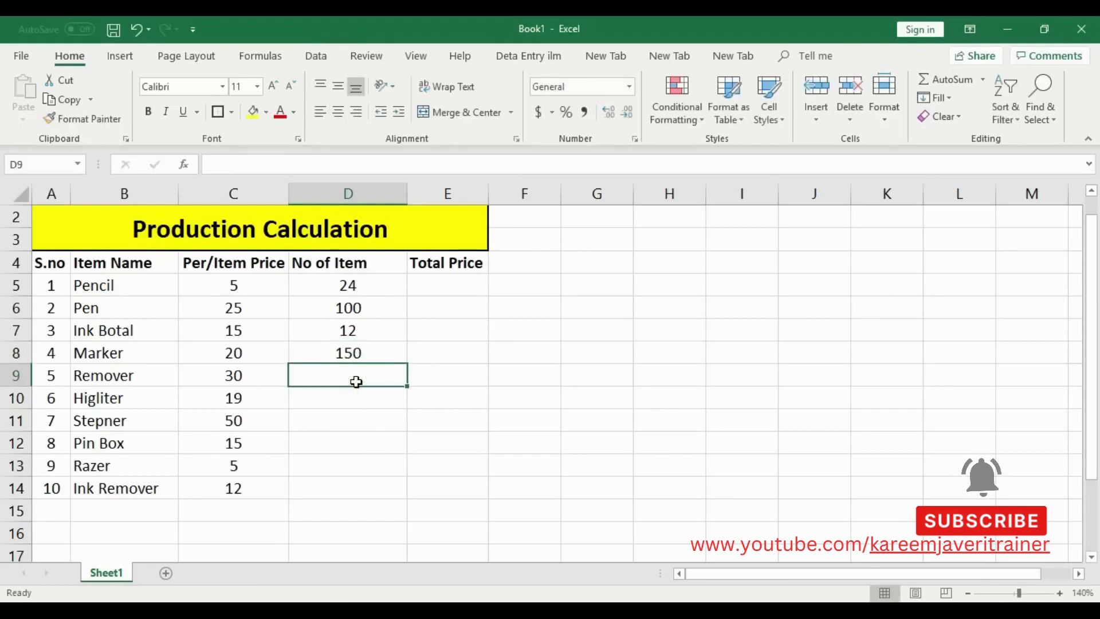
{"action": "type", "text": "20"}
Step: Enter the No of Item values 35 for Higliter in cell D10 and 50 for Stepner in cell D11
{"action": "left_click", "coordinate": [322, 400]}
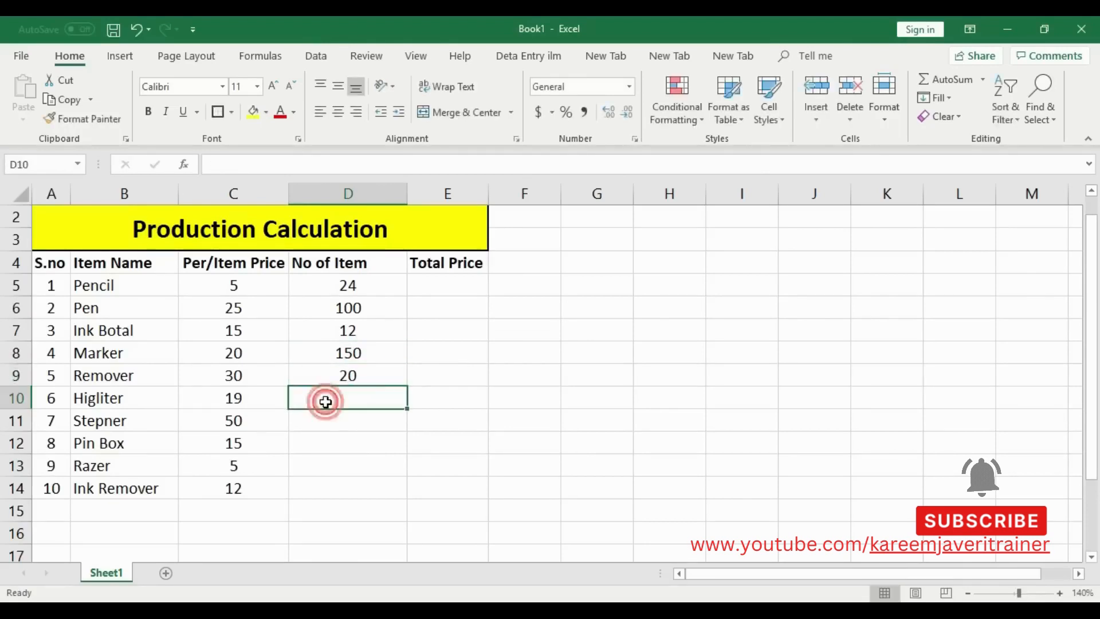
{"action": "type", "text": "35"}
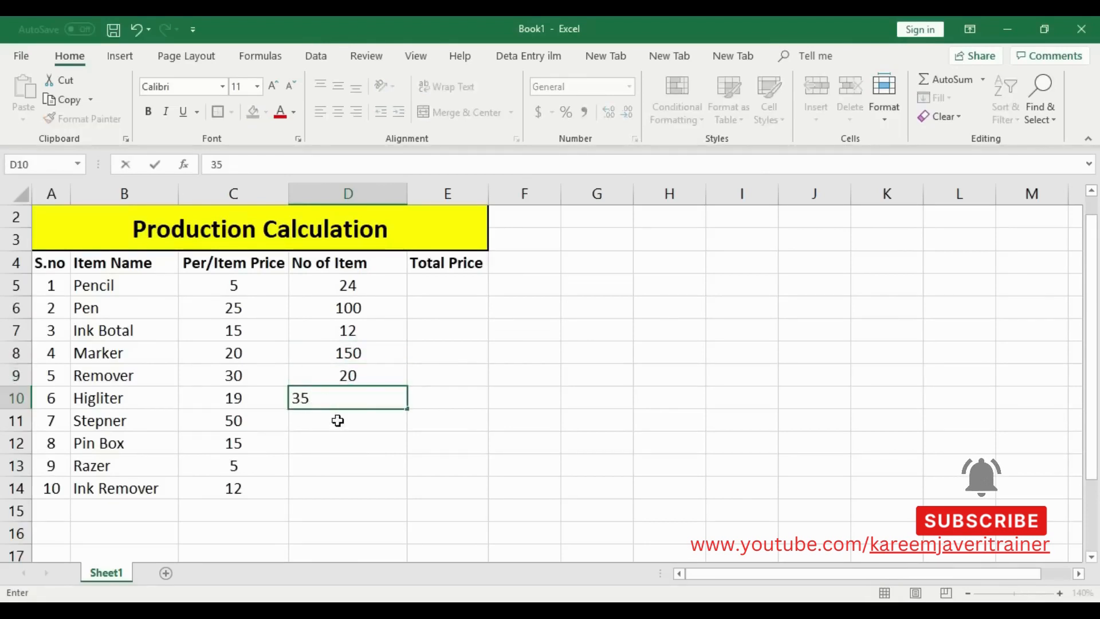
{"action": "left_click", "coordinate": [340, 421]}
{"action": "type", "text": "50"}
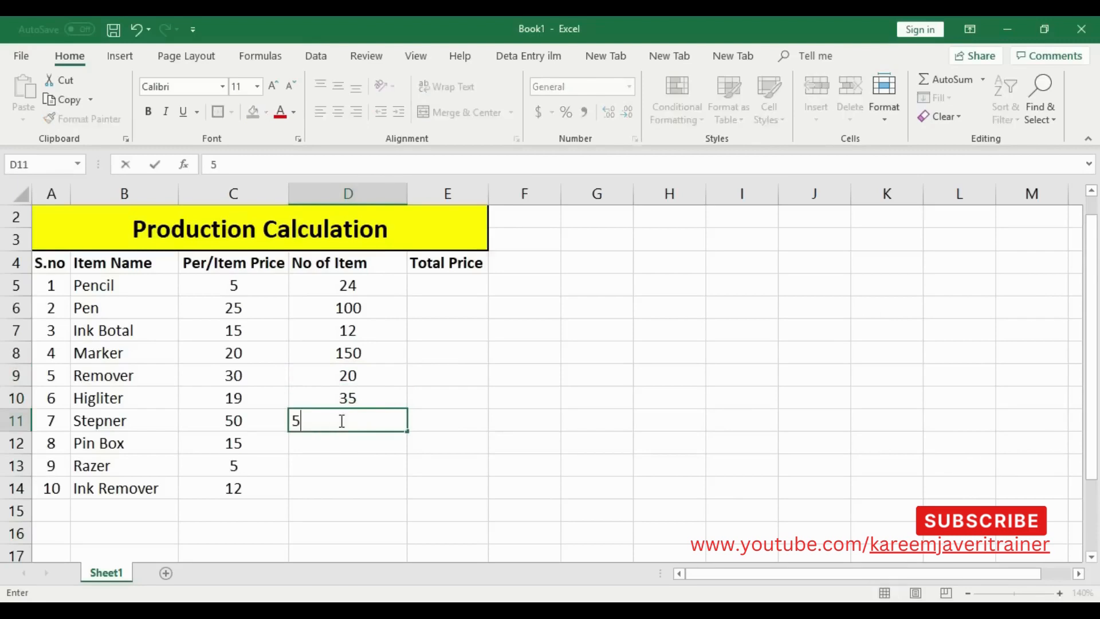
{"action": "left_click", "coordinate": [339, 444]}
{"action": "key", "text": "Up"}
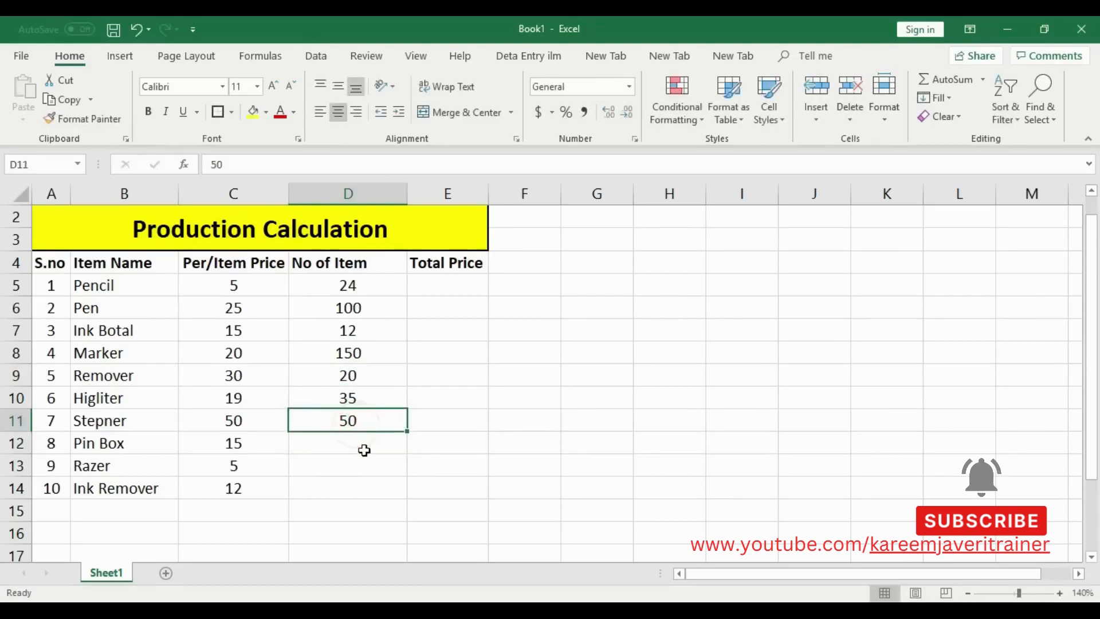
Step: Enter the No of Item values 12 for Pin Box, 250 for Razer and 75 for Ink Remover in cells D12 to D14
{"action": "left_click", "coordinate": [367, 444]}
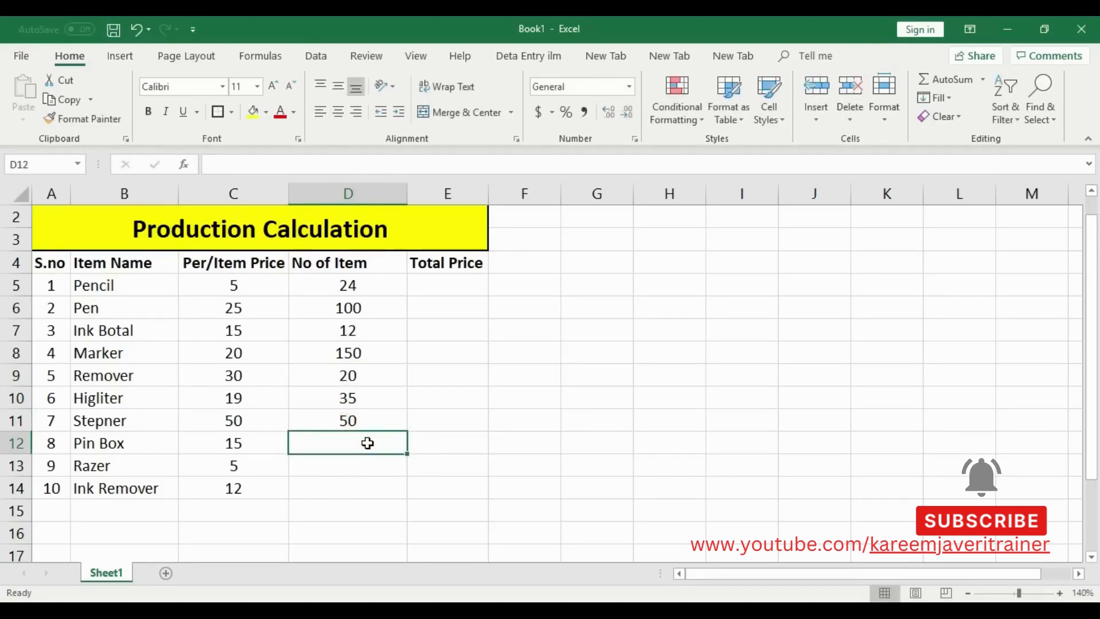
{"action": "type", "text": "12"}
{"action": "left_click", "coordinate": [366, 464]}
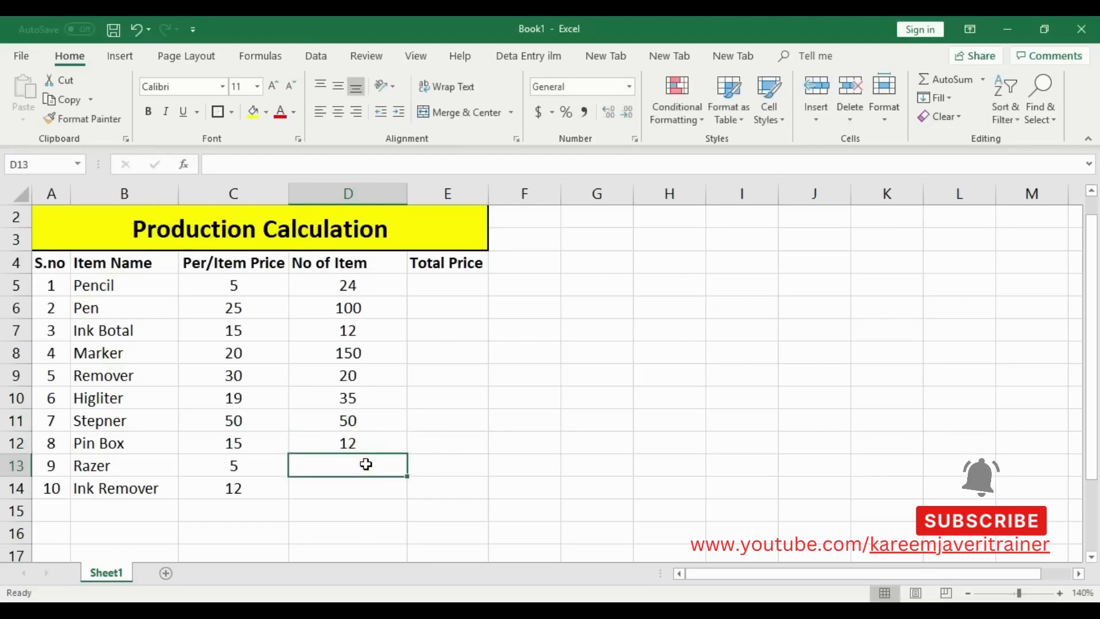
{"action": "type", "text": "250"}
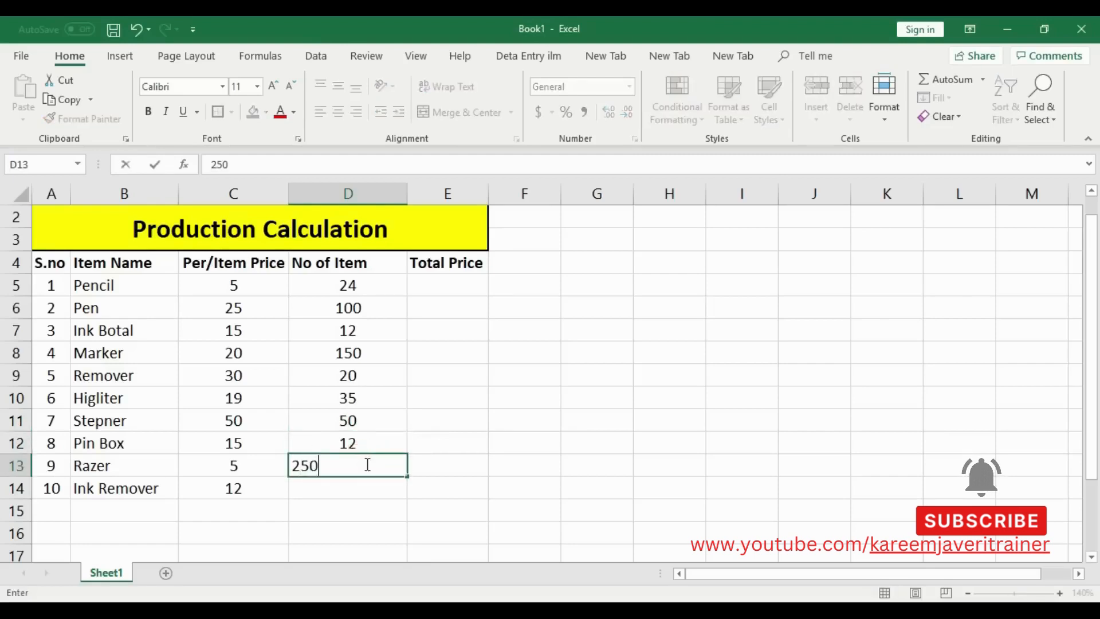
{"action": "left_click", "coordinate": [365, 485]}
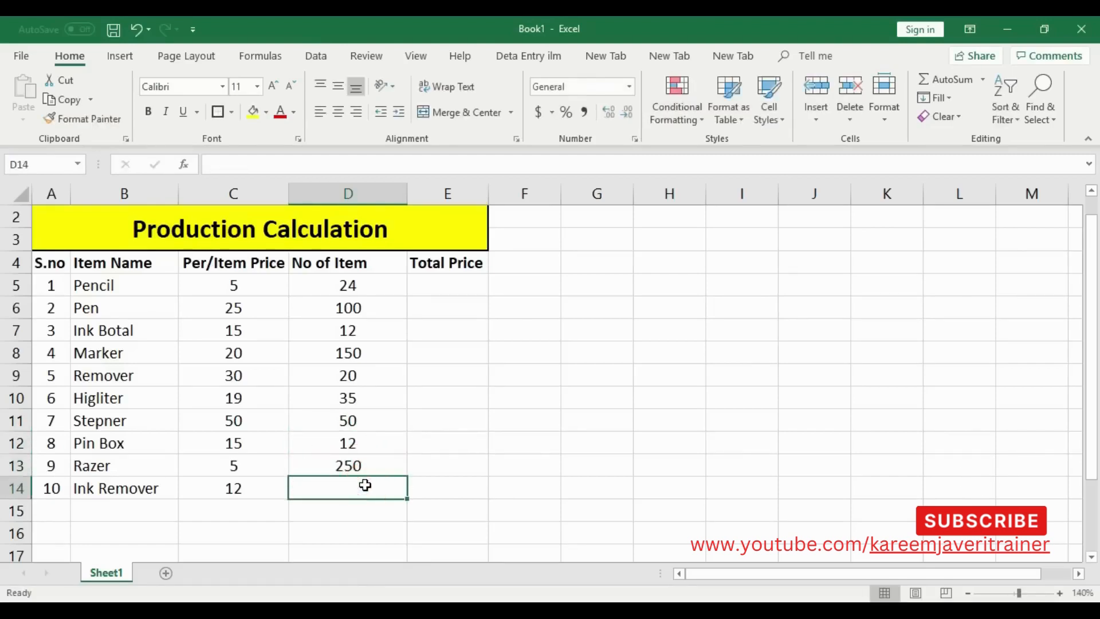
{"action": "type", "text": "75"}
{"action": "left_click", "coordinate": [425, 488]}
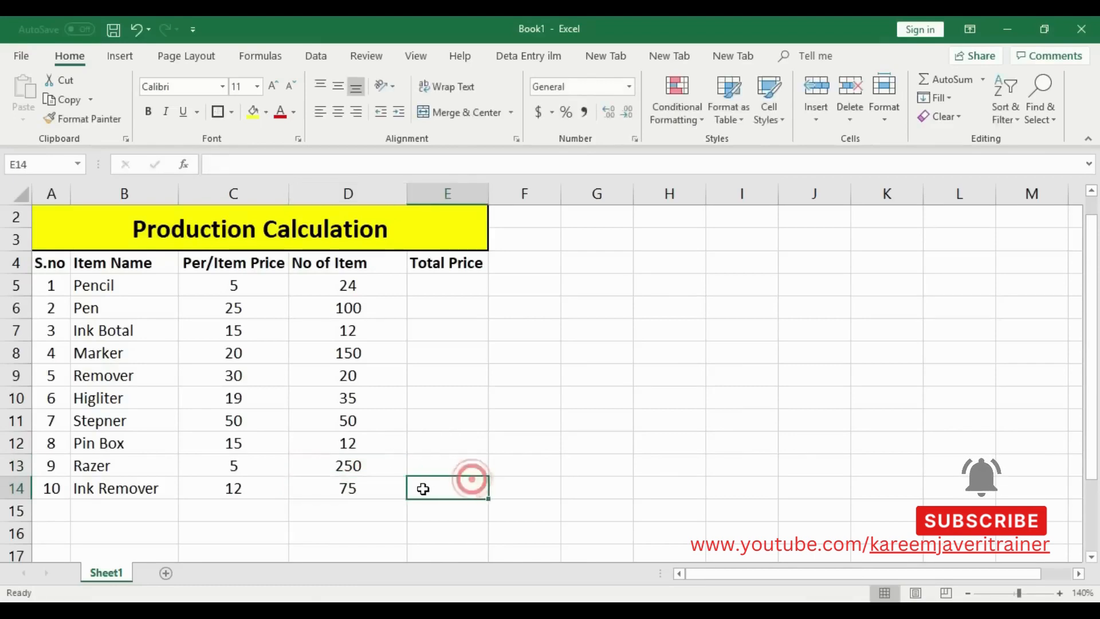
Step: Look through the No of Item values in cells D5 to D14 one by one
{"action": "left_click_drag", "start_coordinate": [369, 289], "coordinate": [405, 449]}
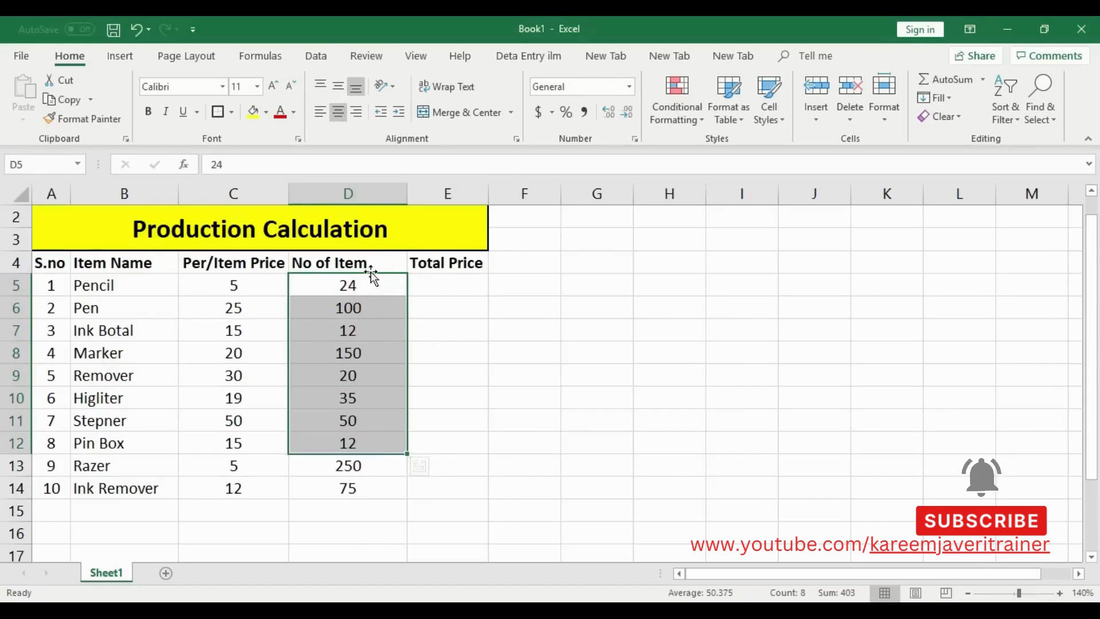
{"action": "left_click", "coordinate": [364, 285]}
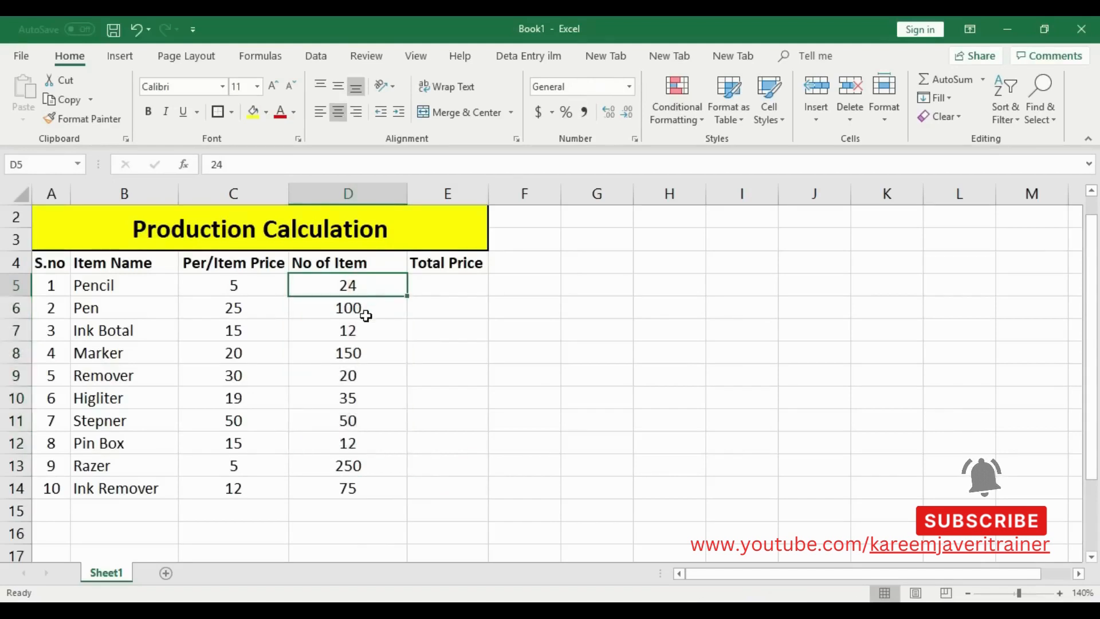
{"action": "left_click", "coordinate": [369, 307]}
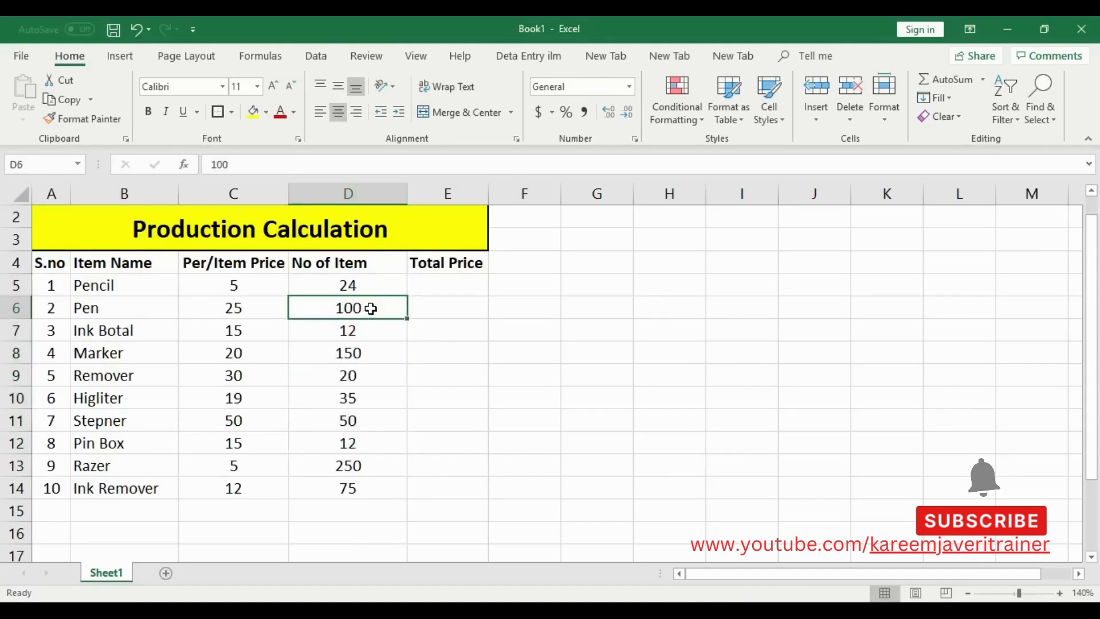
{"action": "left_click", "coordinate": [370, 328]}
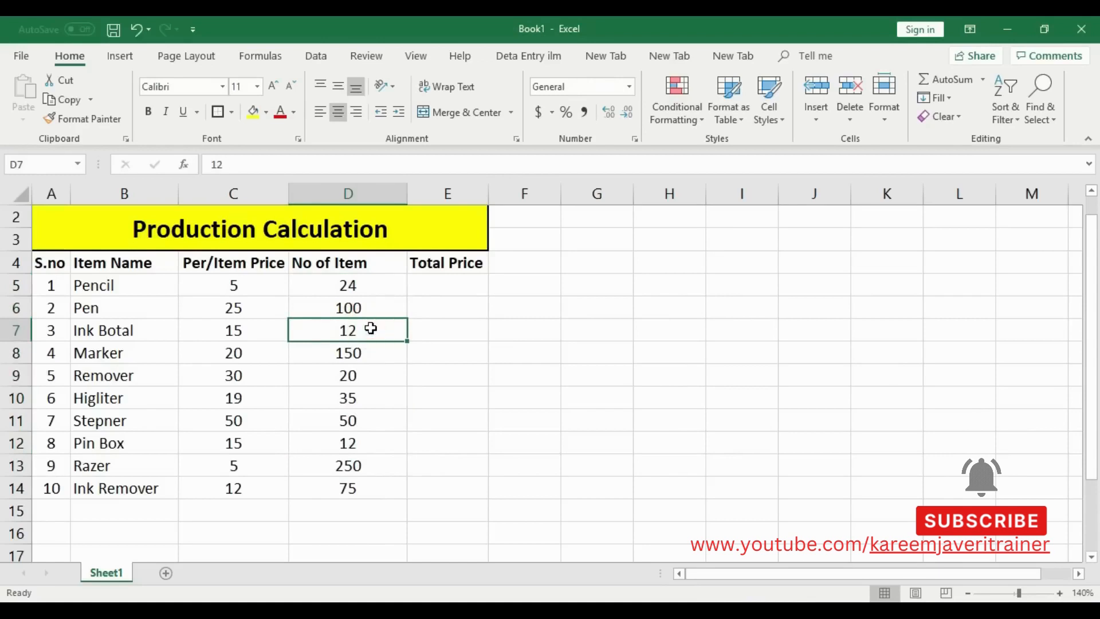
{"action": "left_click", "coordinate": [373, 356]}
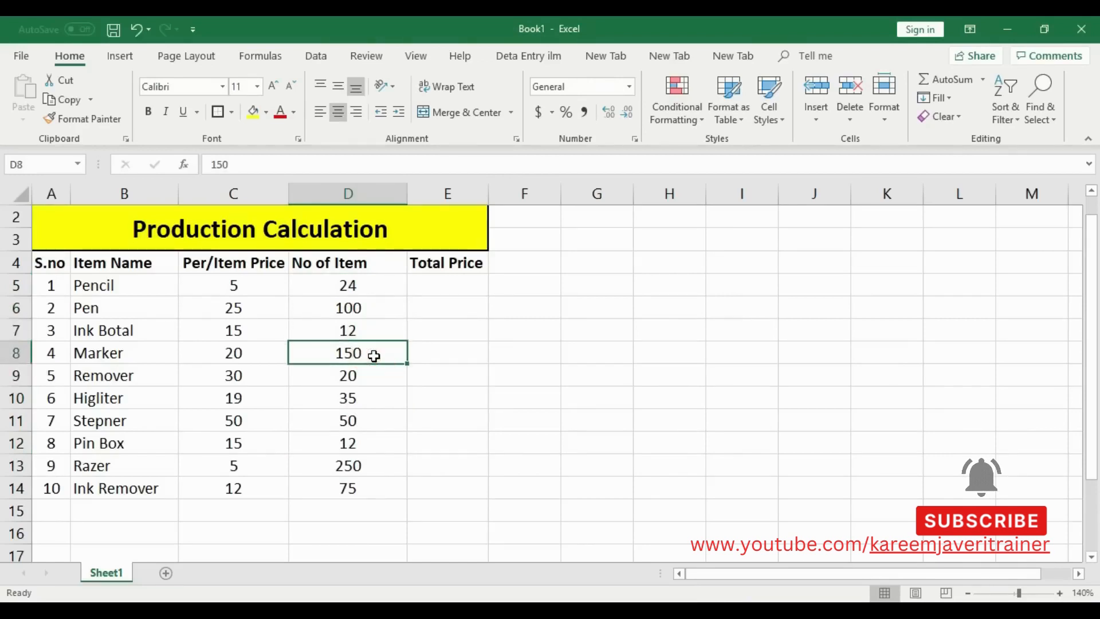
{"action": "left_click", "coordinate": [374, 372]}
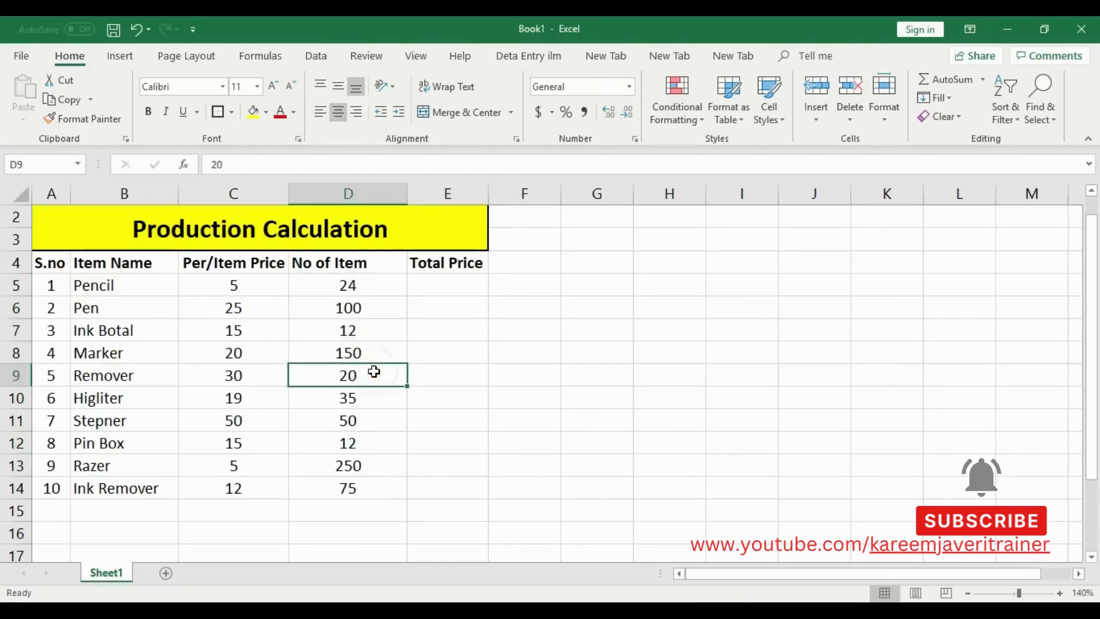
{"action": "left_click", "coordinate": [375, 400]}
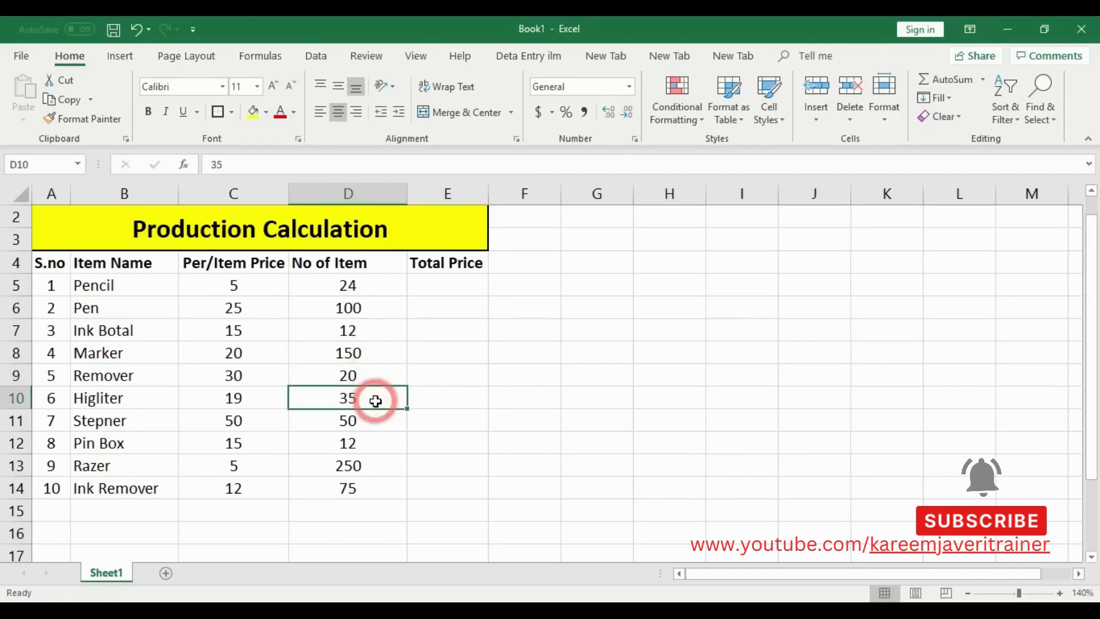
{"action": "left_click", "coordinate": [376, 423]}
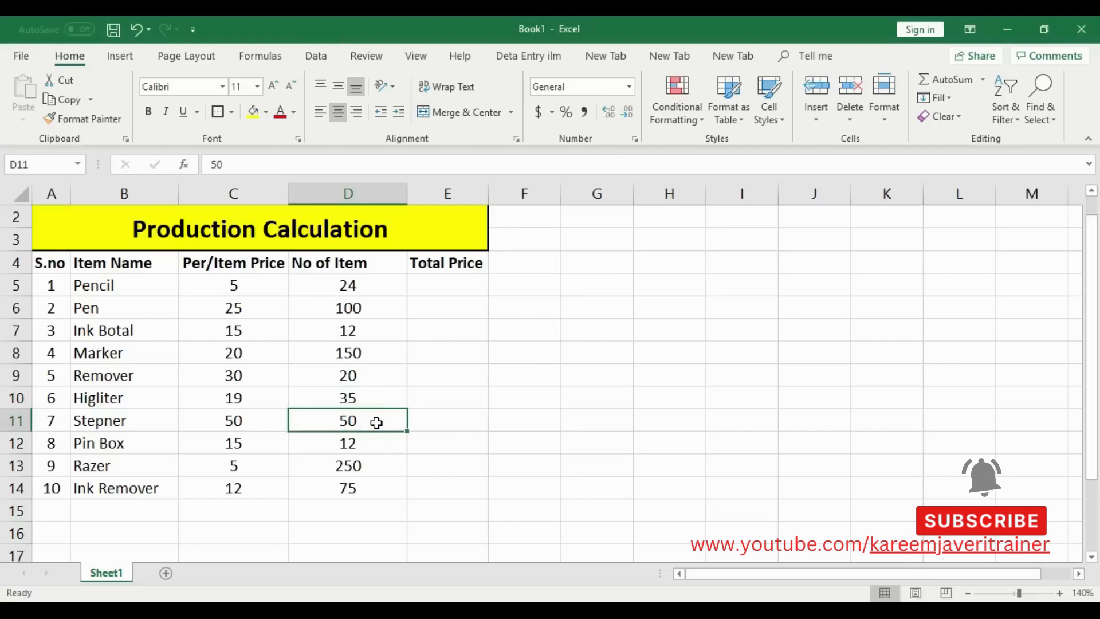
{"action": "left_click", "coordinate": [364, 444]}
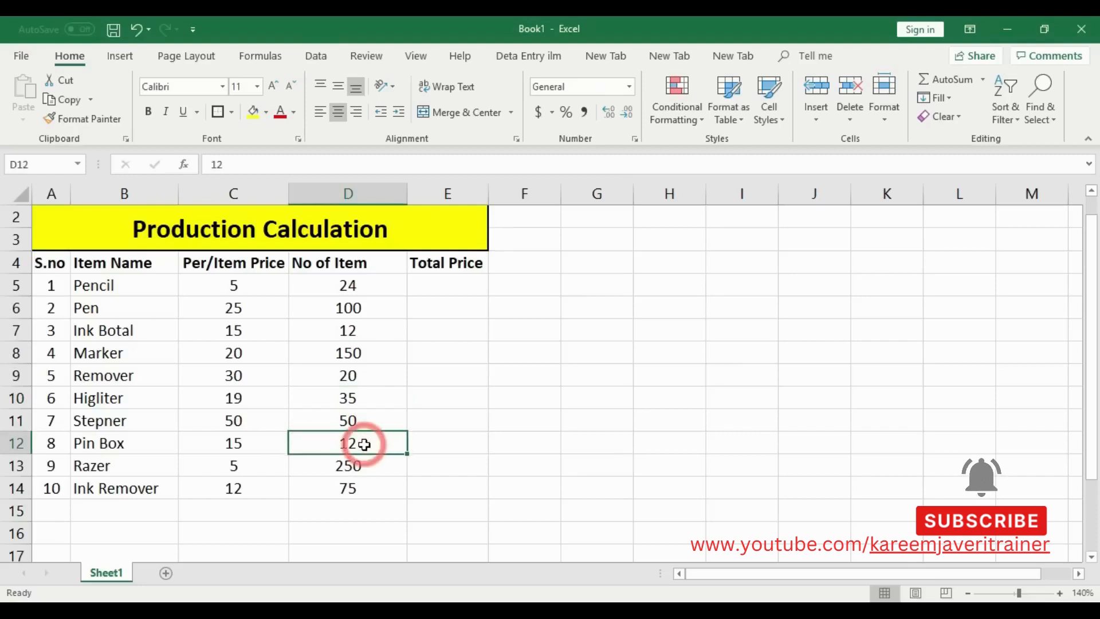
{"action": "left_click", "coordinate": [369, 418]}
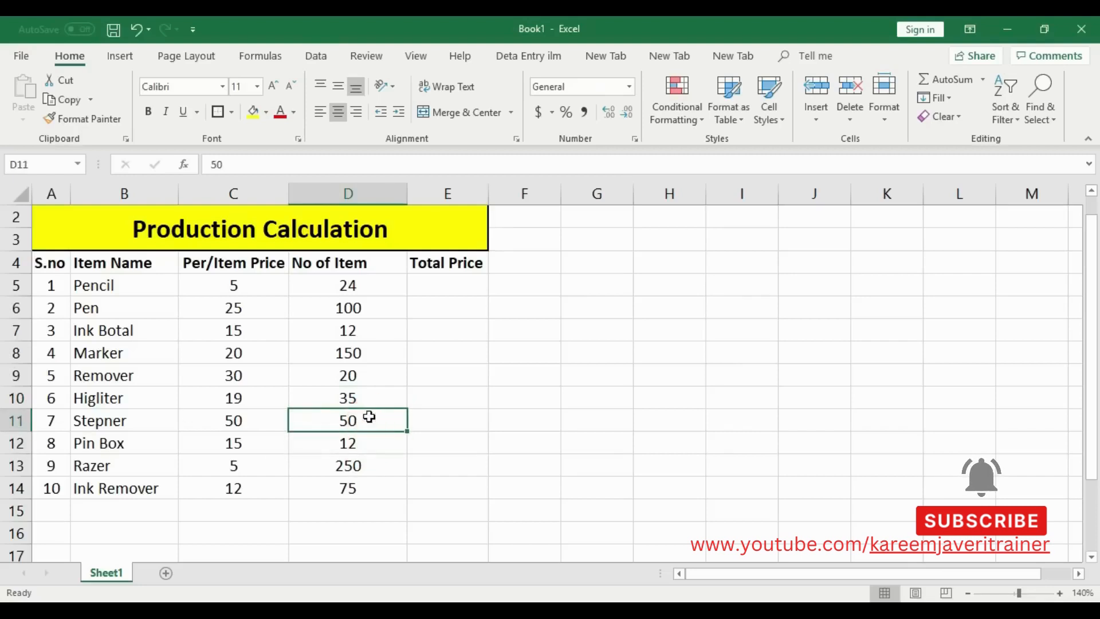
{"action": "left_click", "coordinate": [369, 445]}
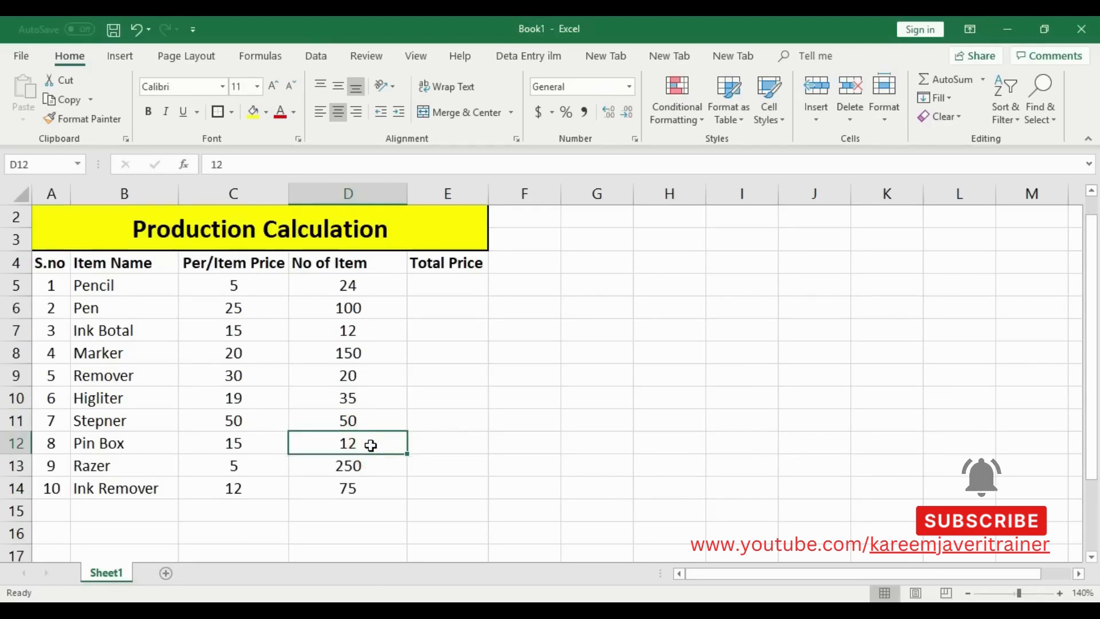
{"action": "left_click", "coordinate": [372, 467]}
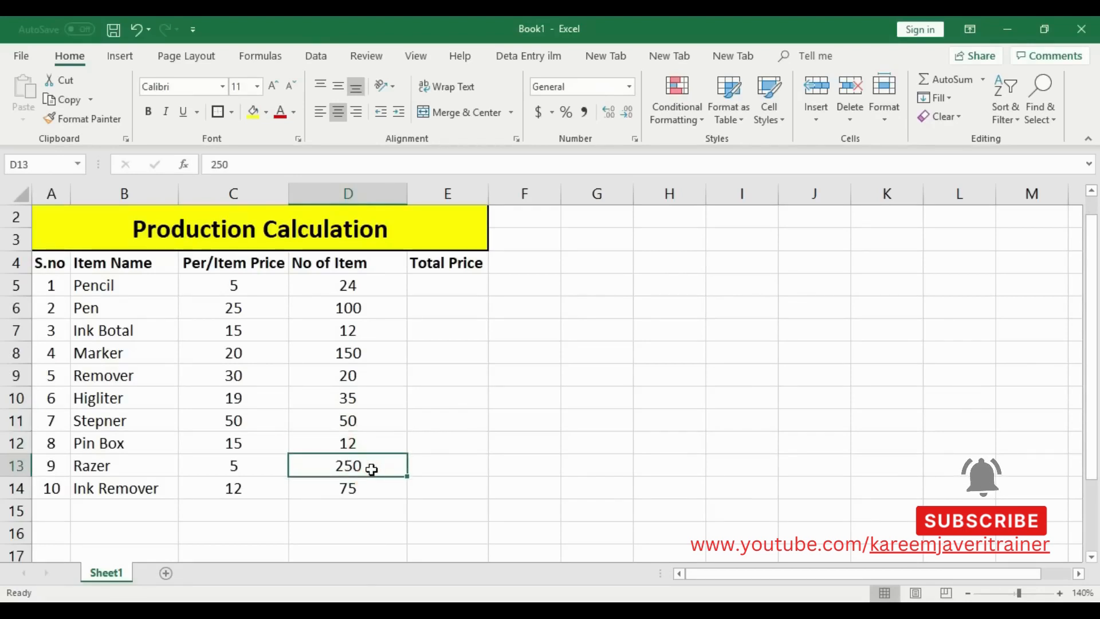
{"action": "left_click", "coordinate": [372, 485]}
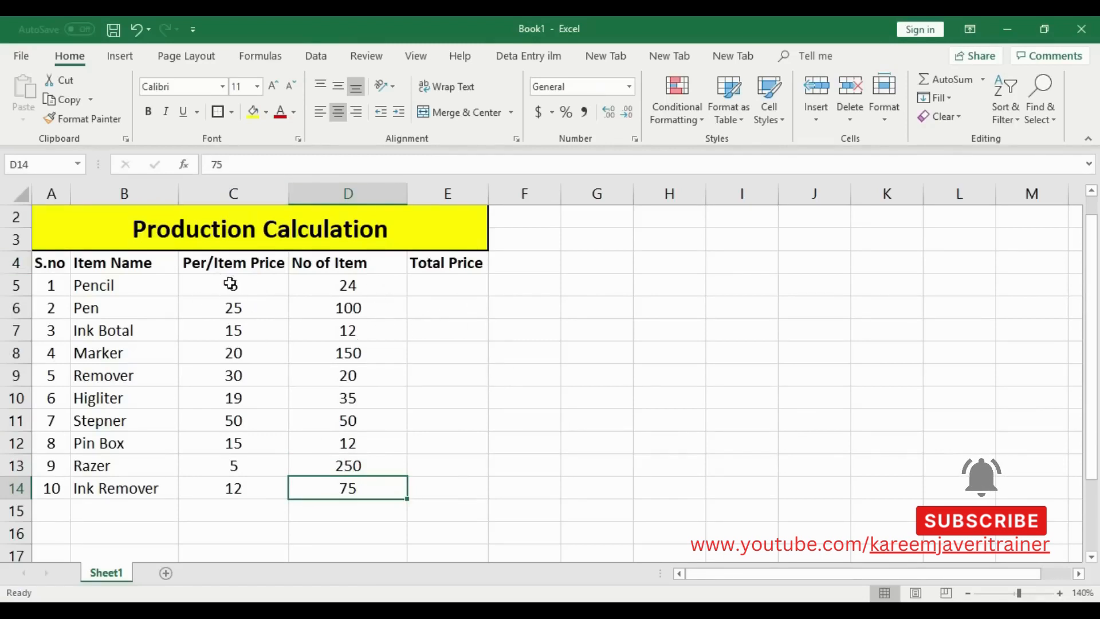
Step: Enter the formula =C5*D5 in cell E5 to multiply Pencil's per-item price by its number of items
{"action": "left_click", "coordinate": [252, 285]}
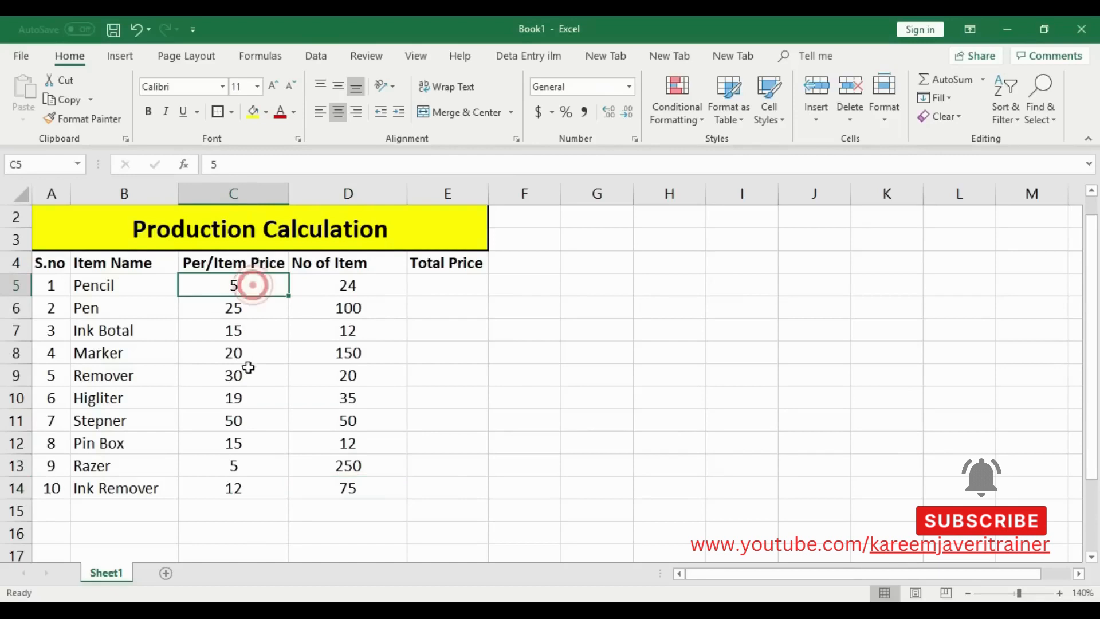
{"action": "left_click", "coordinate": [364, 285]}
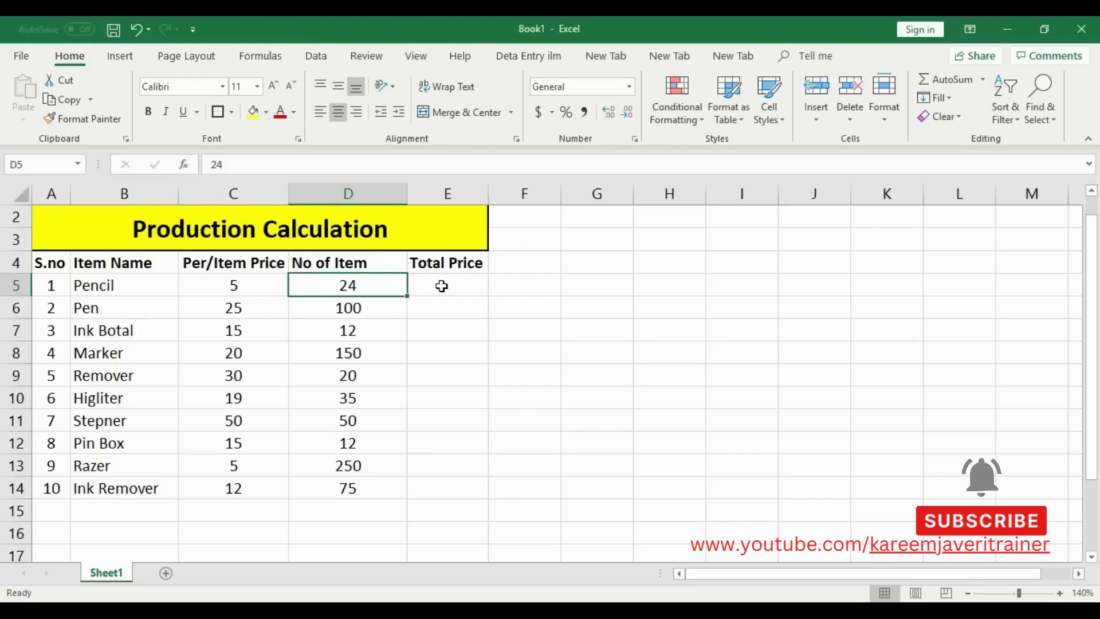
{"action": "left_click", "coordinate": [462, 288]}
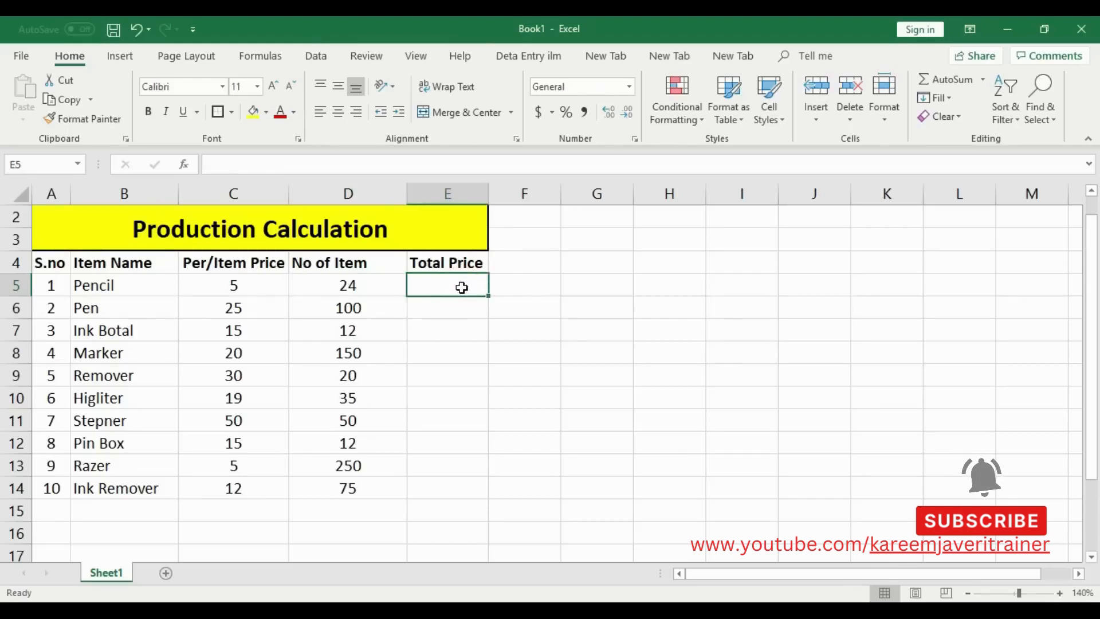
{"action": "type", "text": "="}
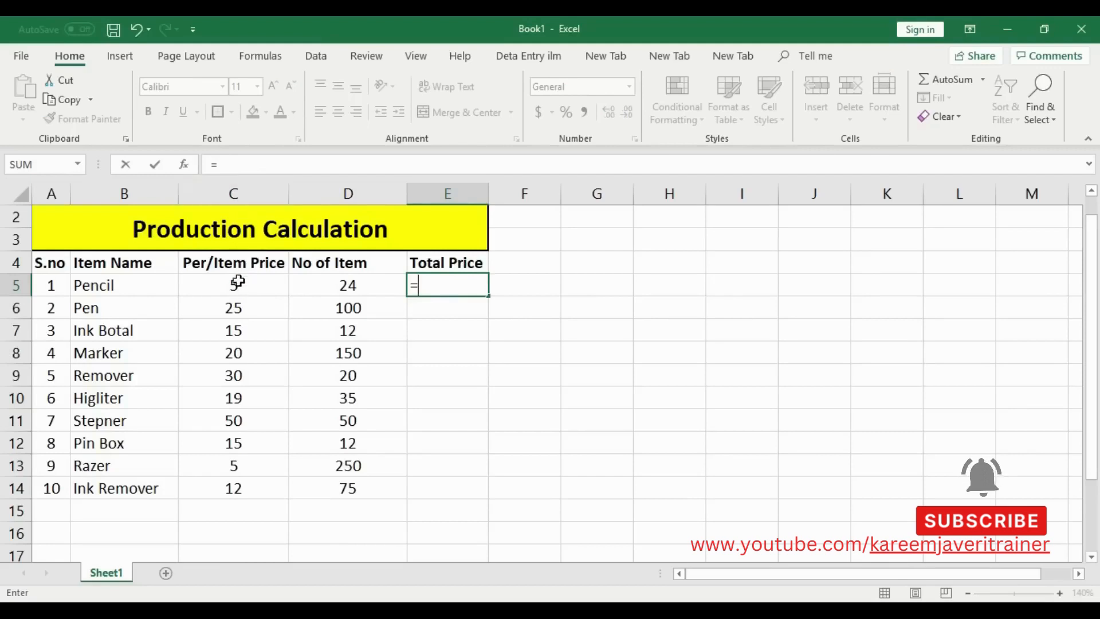
{"action": "type", "text": "C"}
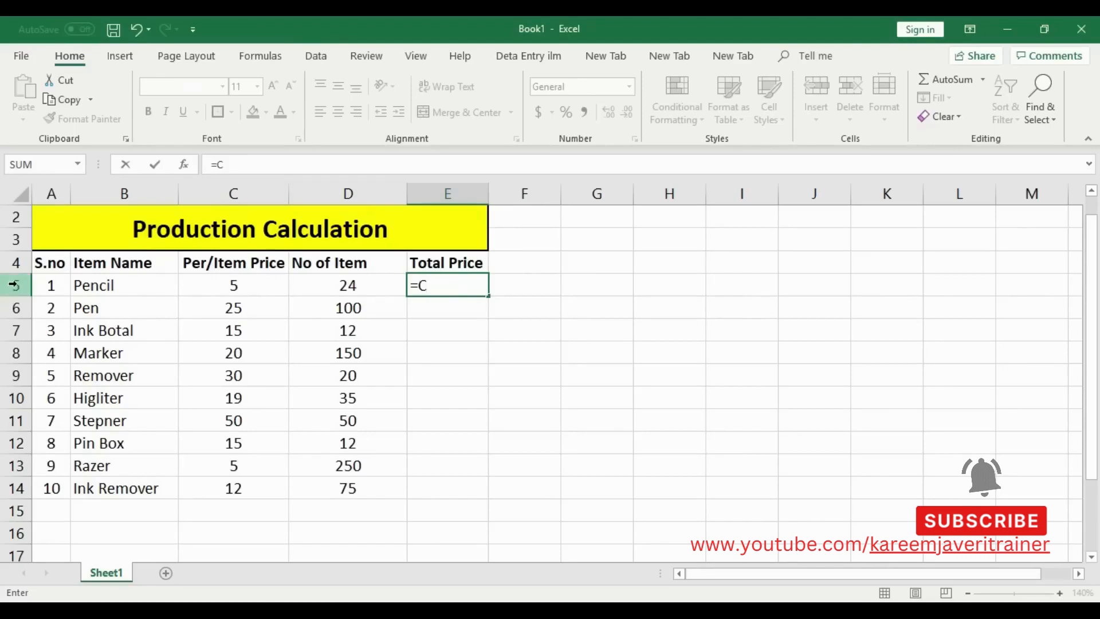
{"action": "type", "text": "5*"}
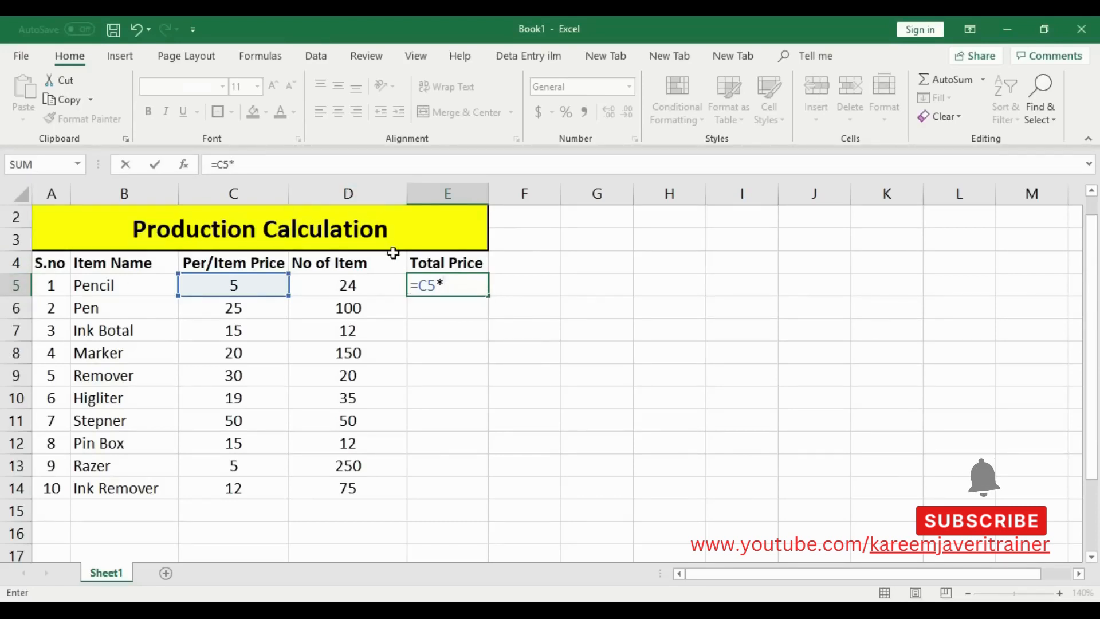
{"action": "type", "text": "d"}
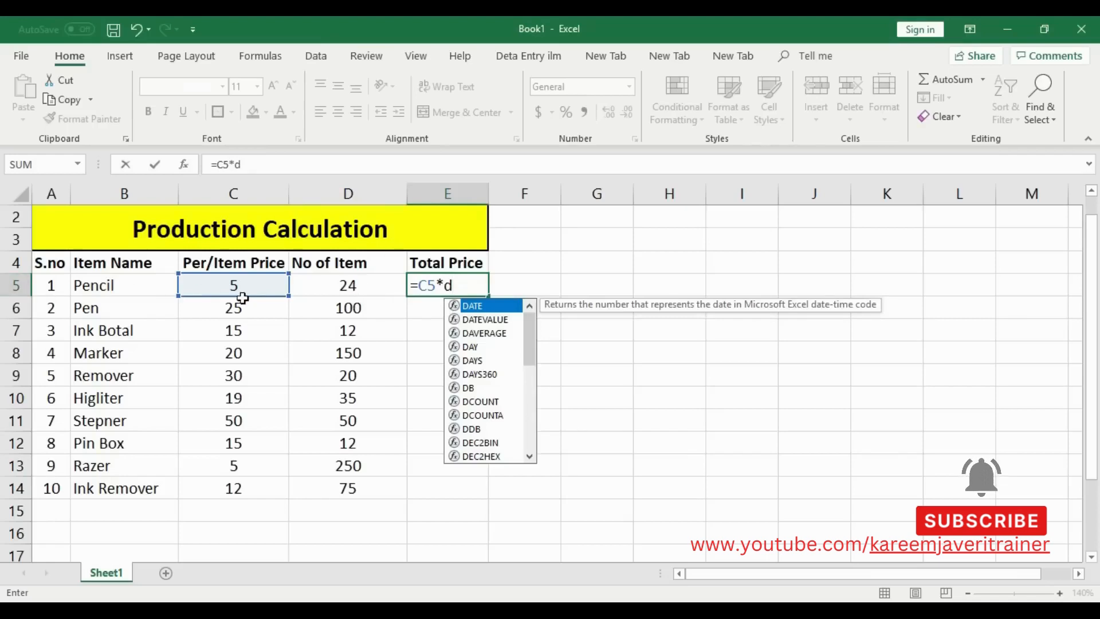
{"action": "type", "text": "5"}
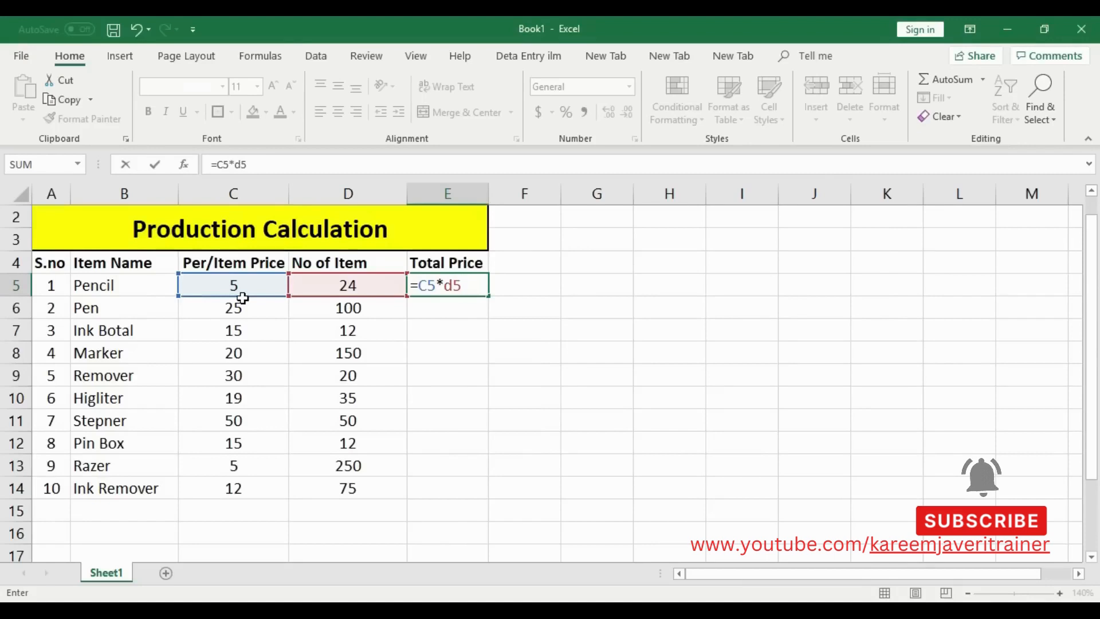
{"action": "key", "text": "Return"}
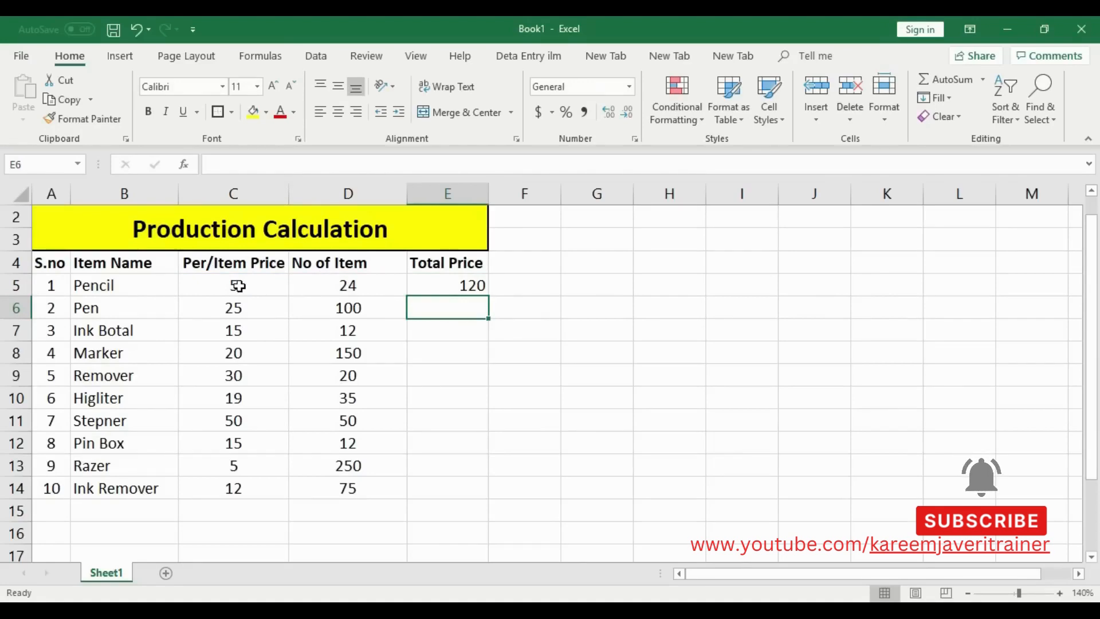
Step: Fill the Total Price formula from cell E5 down to cell E14 for the remaining items
{"action": "left_click", "coordinate": [238, 285]}
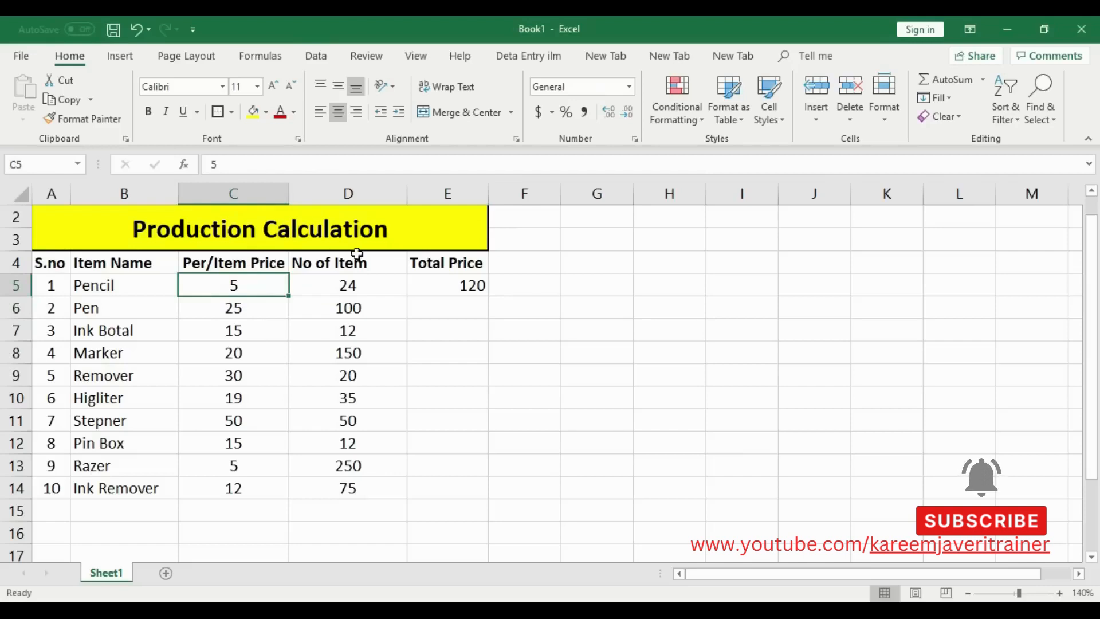
{"action": "left_click", "coordinate": [373, 286]}
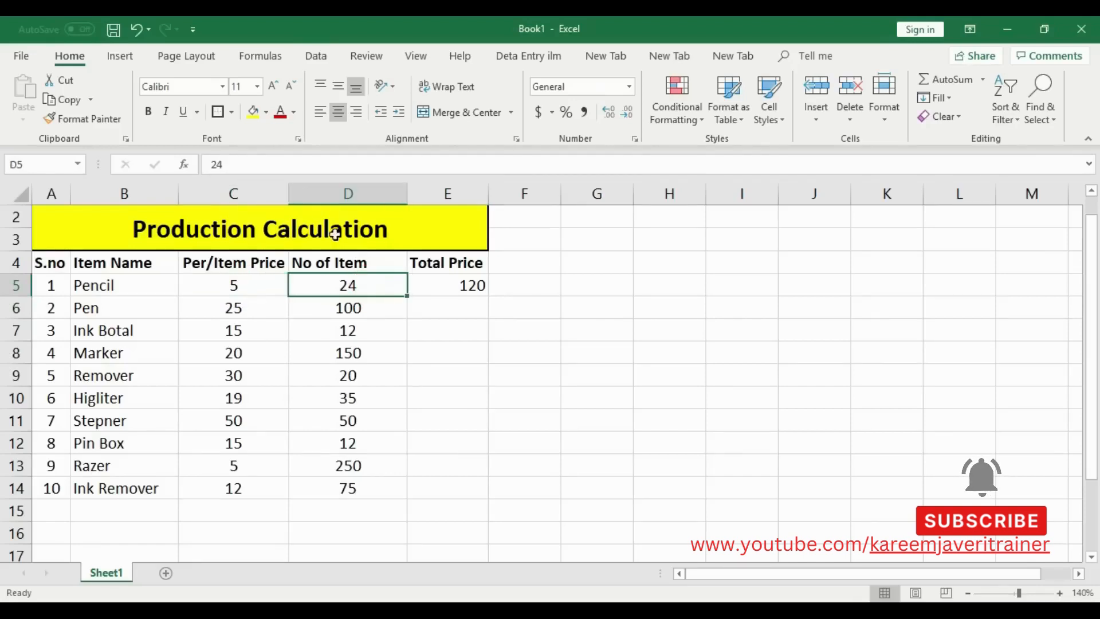
{"action": "left_click", "coordinate": [461, 286]}
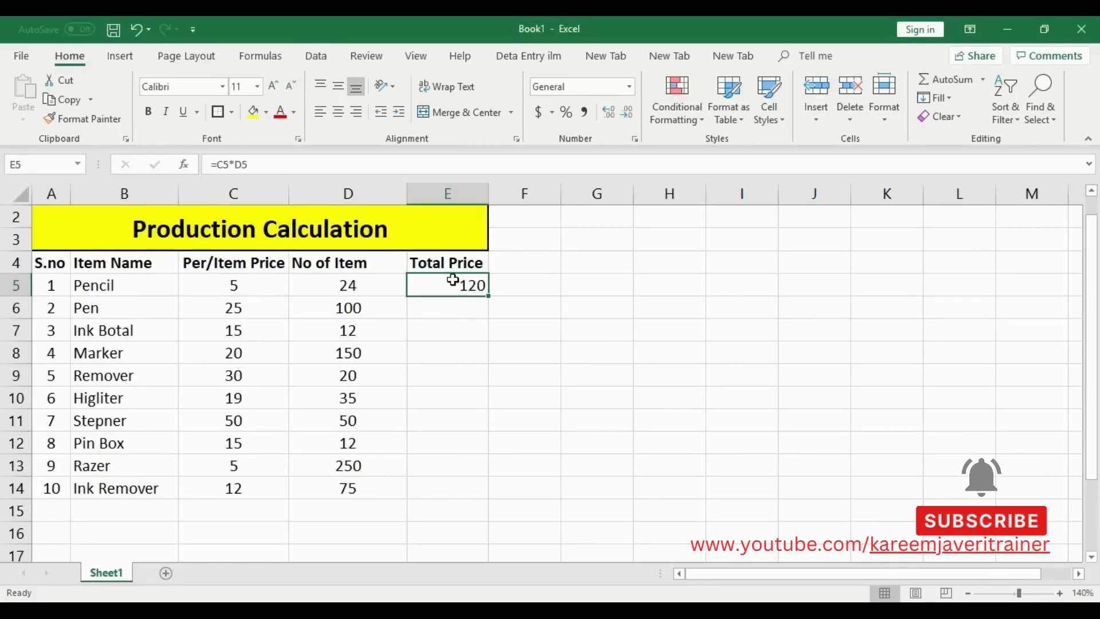
{"action": "left_click_drag", "start_coordinate": [488, 295], "coordinate": [476, 489]}
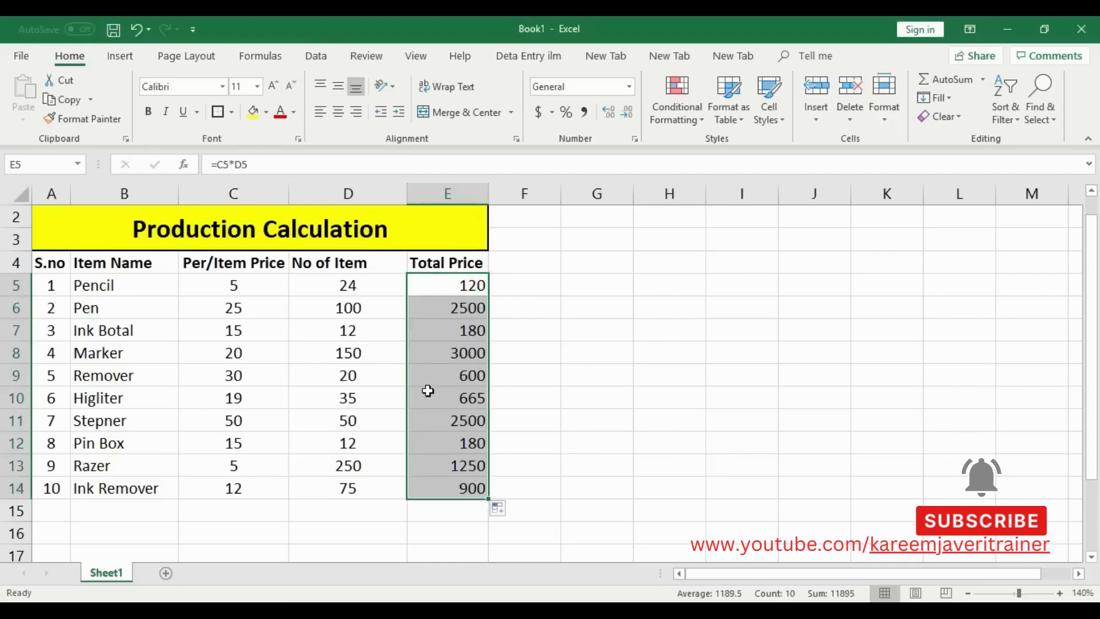
Step: Check the per-item price, number of items and Total Price formula for rows 6 to 11 and row 14
{"action": "left_click", "coordinate": [450, 309]}
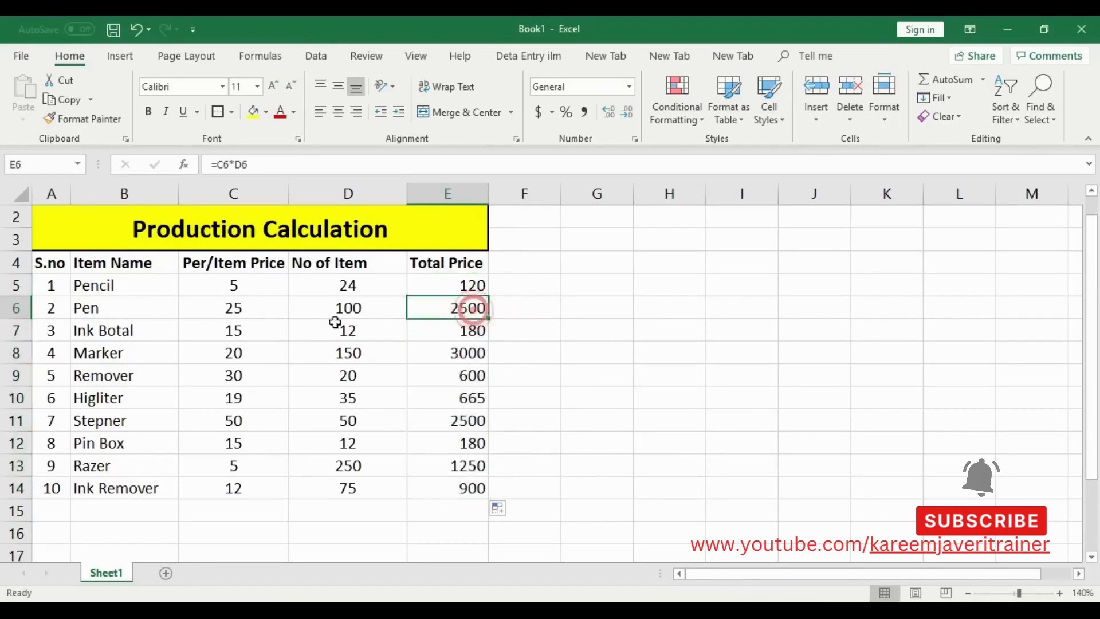
{"action": "left_click", "coordinate": [139, 304]}
{"action": "left_click", "coordinate": [247, 312]}
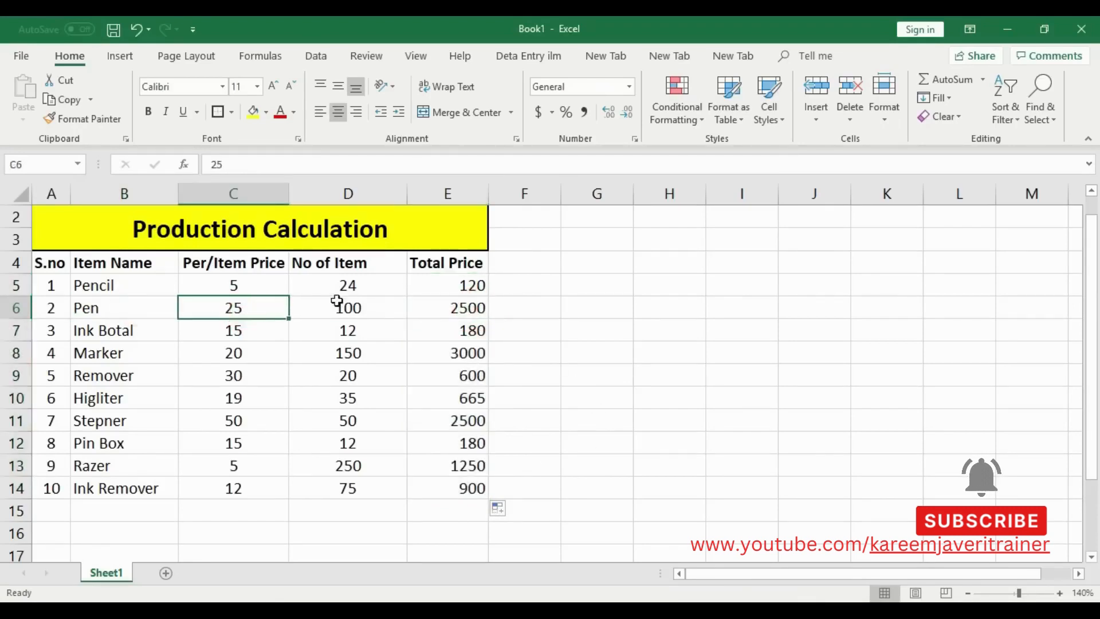
{"action": "left_click", "coordinate": [370, 308]}
{"action": "left_click", "coordinate": [468, 309]}
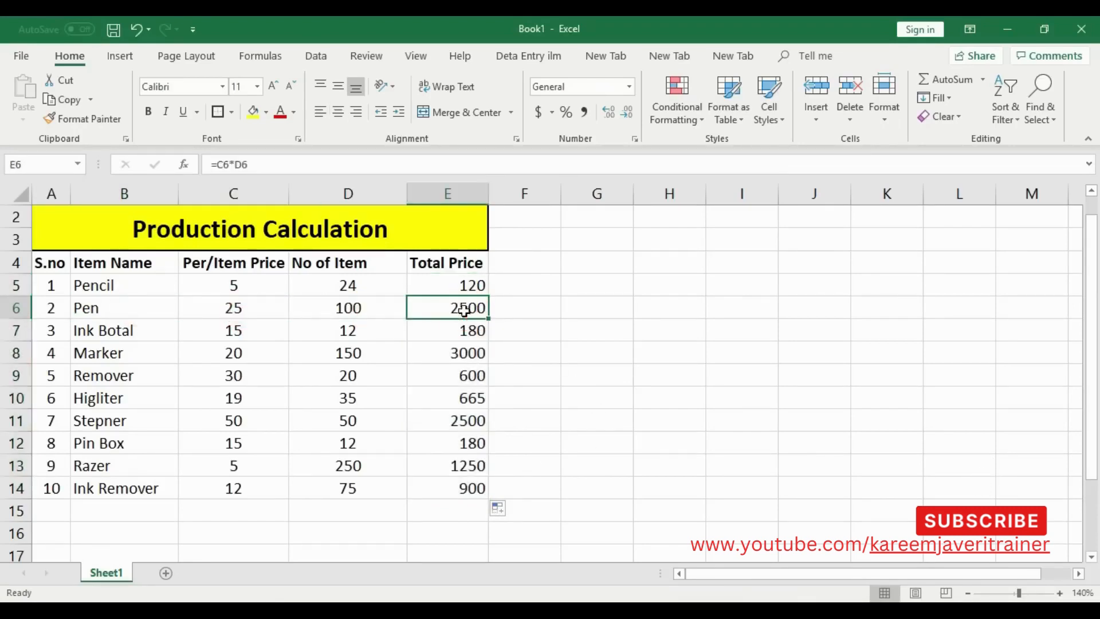
{"action": "left_click", "coordinate": [275, 329]}
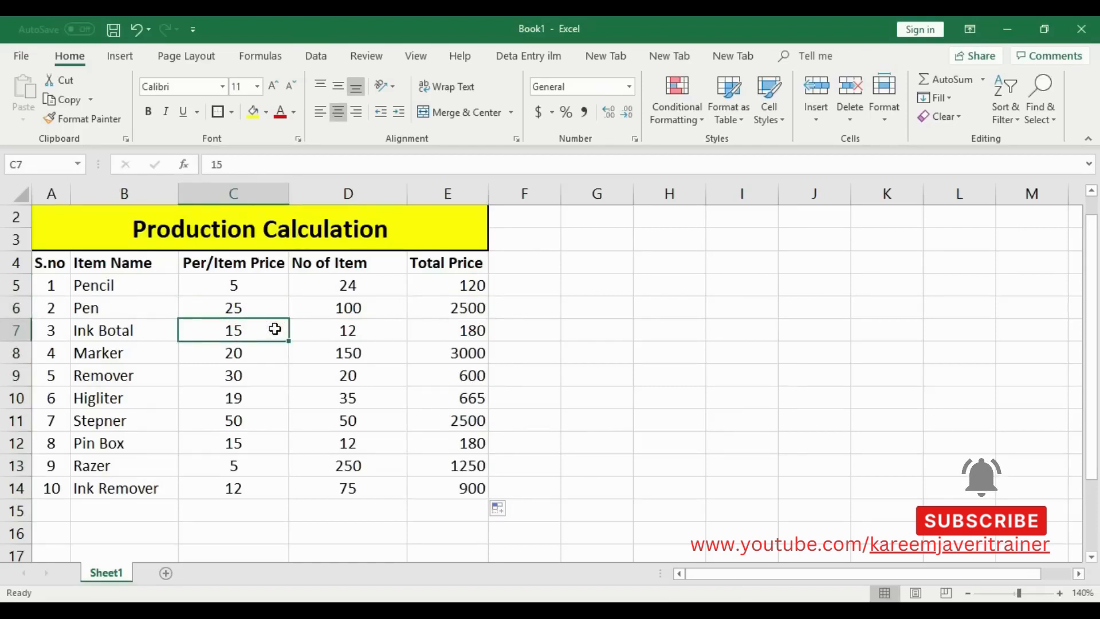
{"action": "left_click", "coordinate": [366, 332]}
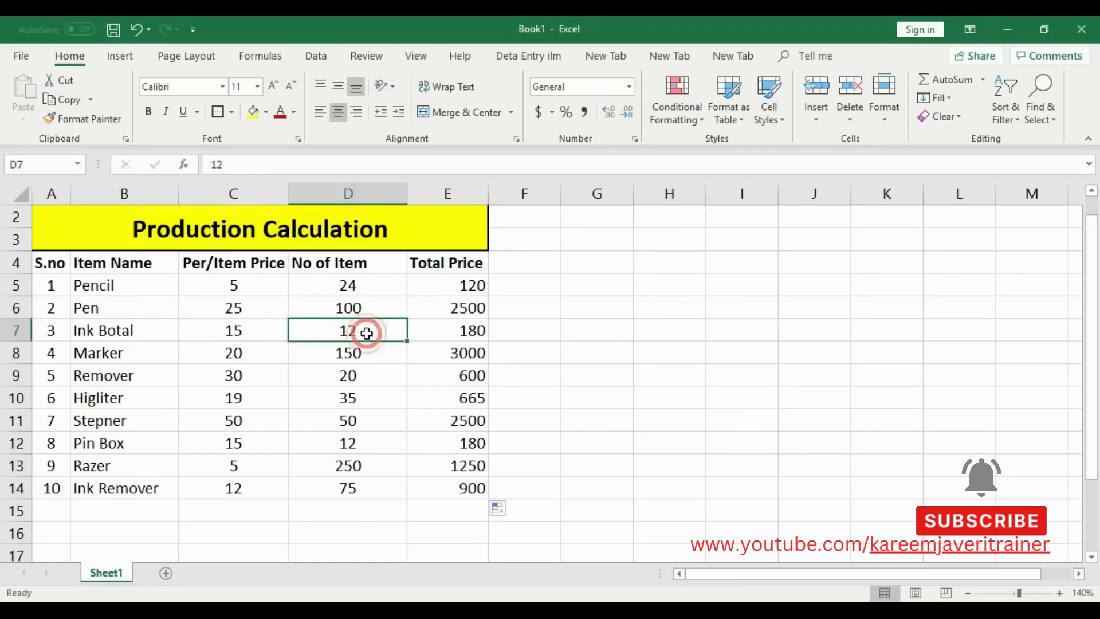
{"action": "left_click", "coordinate": [461, 334]}
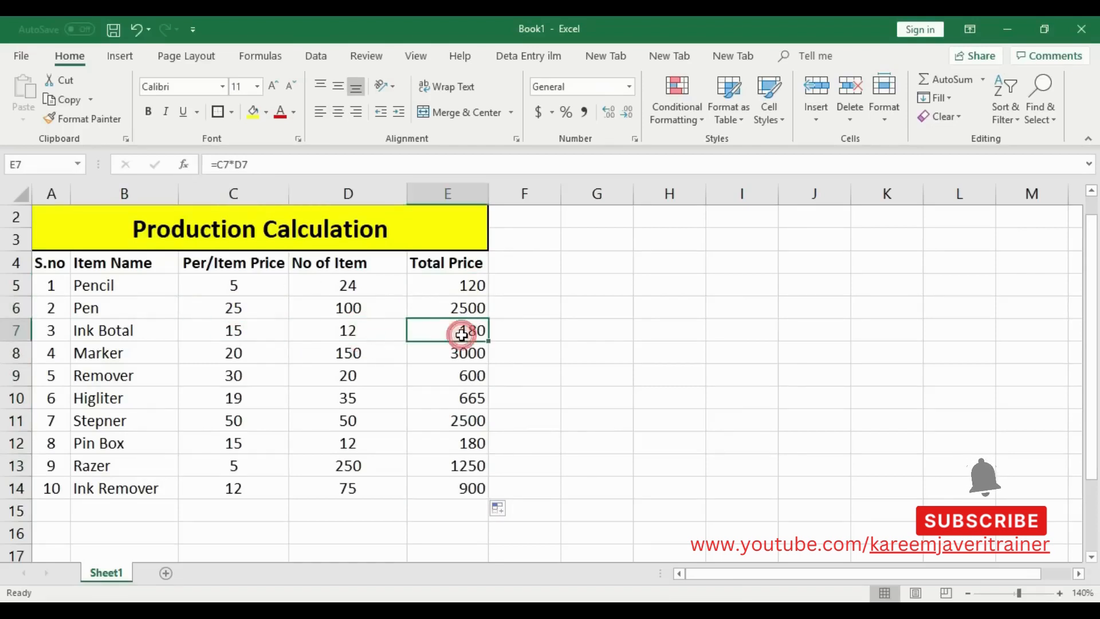
{"action": "left_click", "coordinate": [273, 351]}
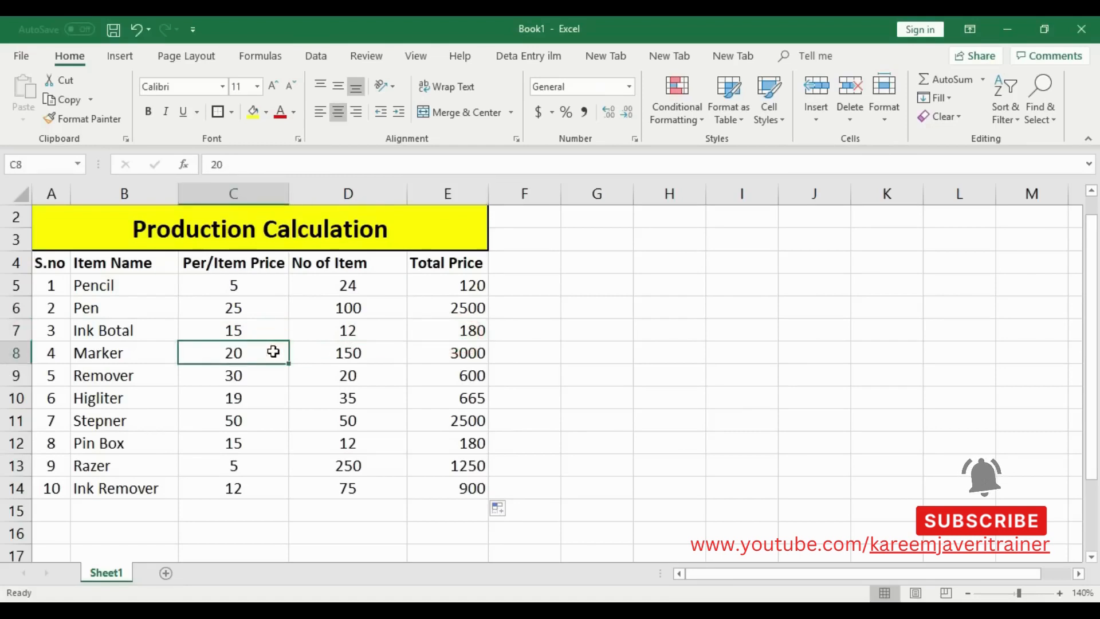
{"action": "left_click", "coordinate": [369, 349]}
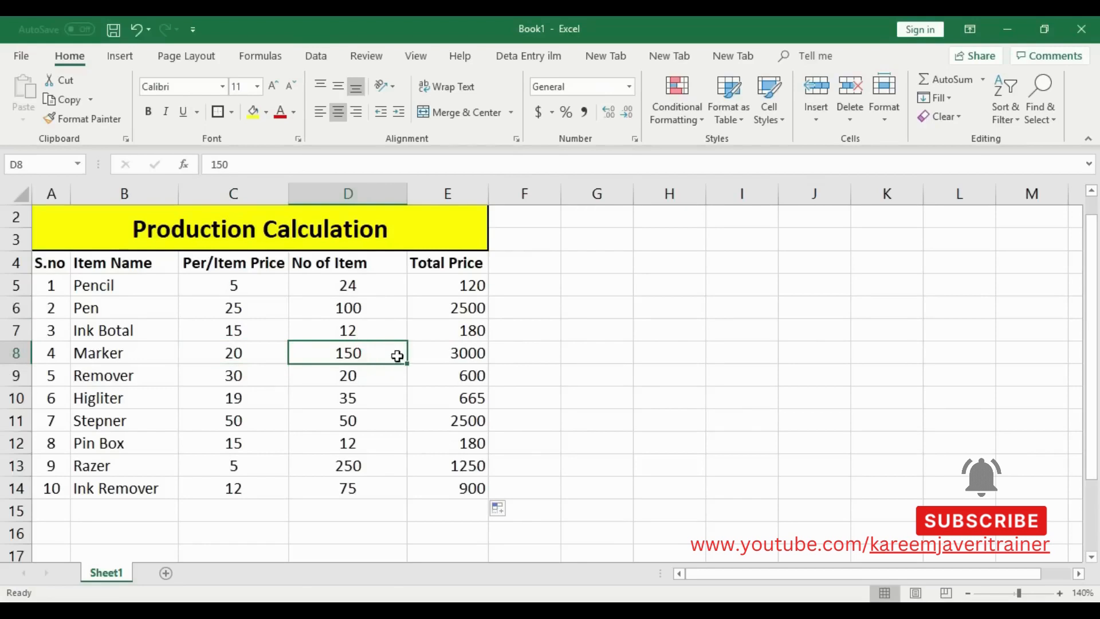
{"action": "left_click", "coordinate": [467, 356]}
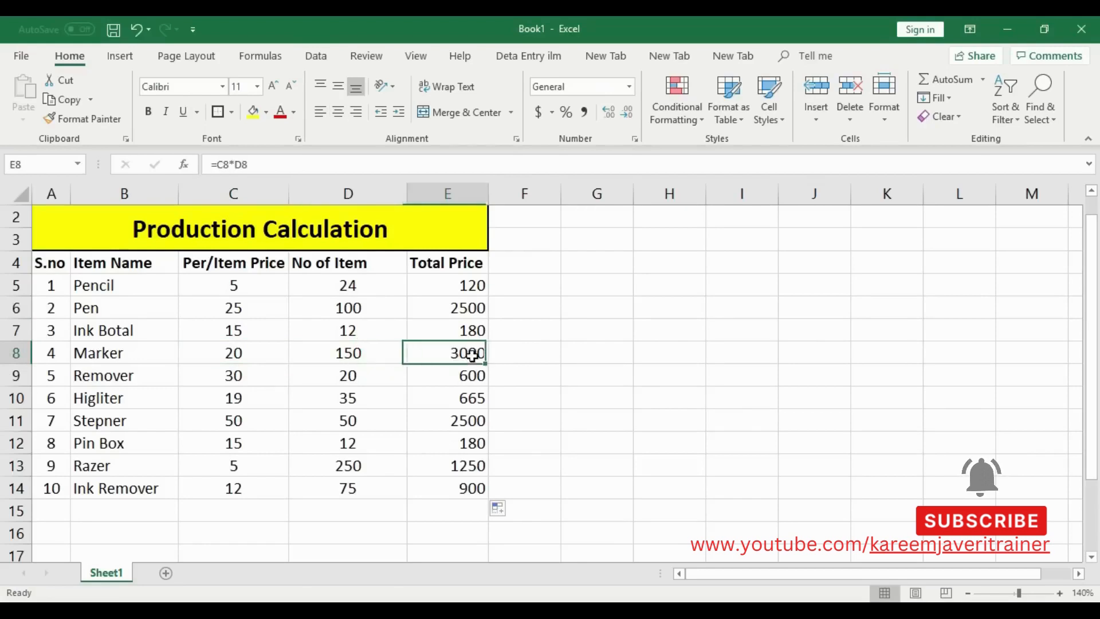
{"action": "left_click", "coordinate": [270, 374]}
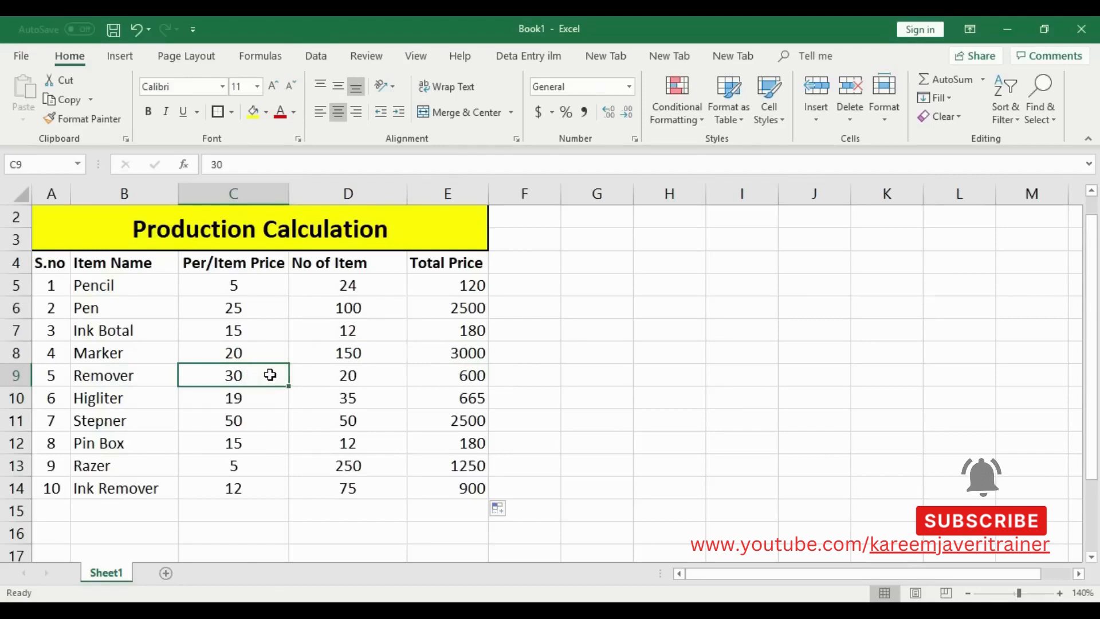
{"action": "left_click", "coordinate": [362, 372]}
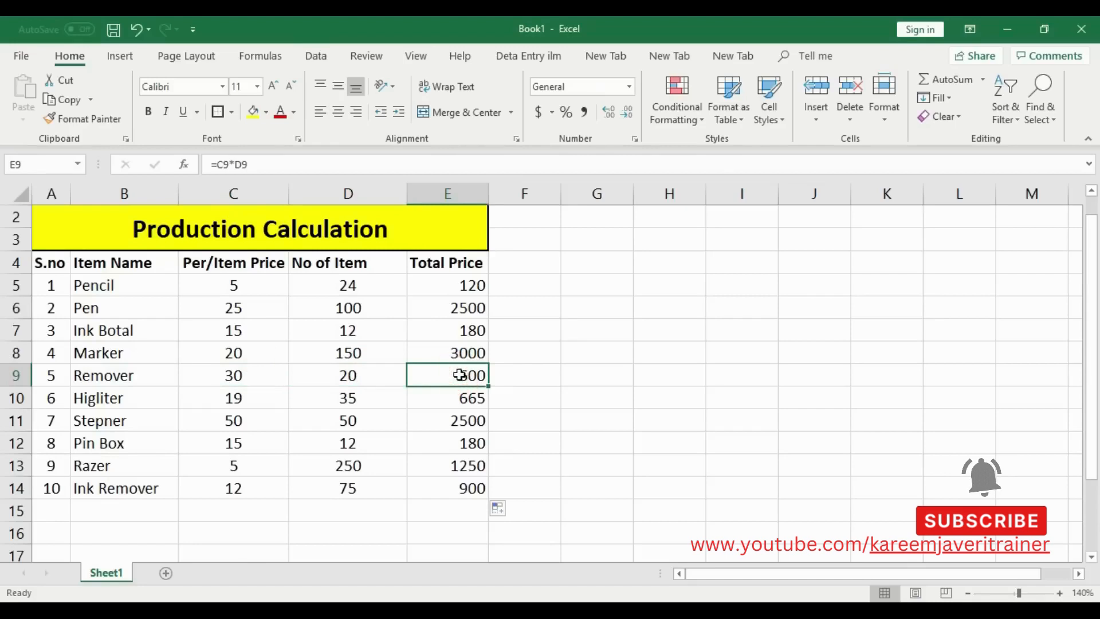
{"action": "left_click", "coordinate": [259, 397]}
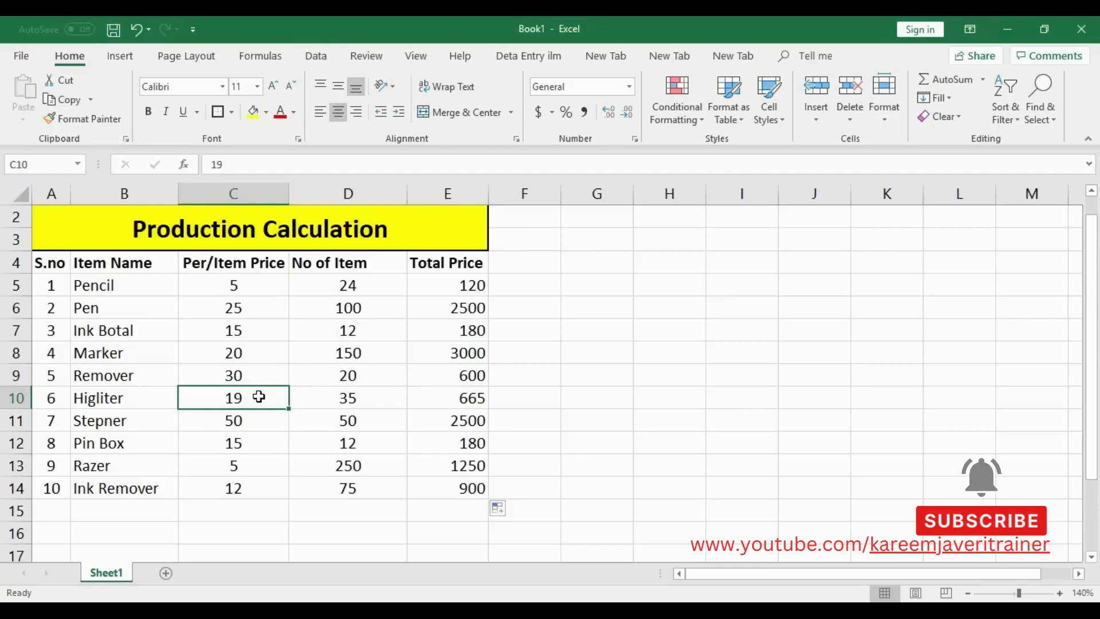
{"action": "left_click", "coordinate": [368, 391]}
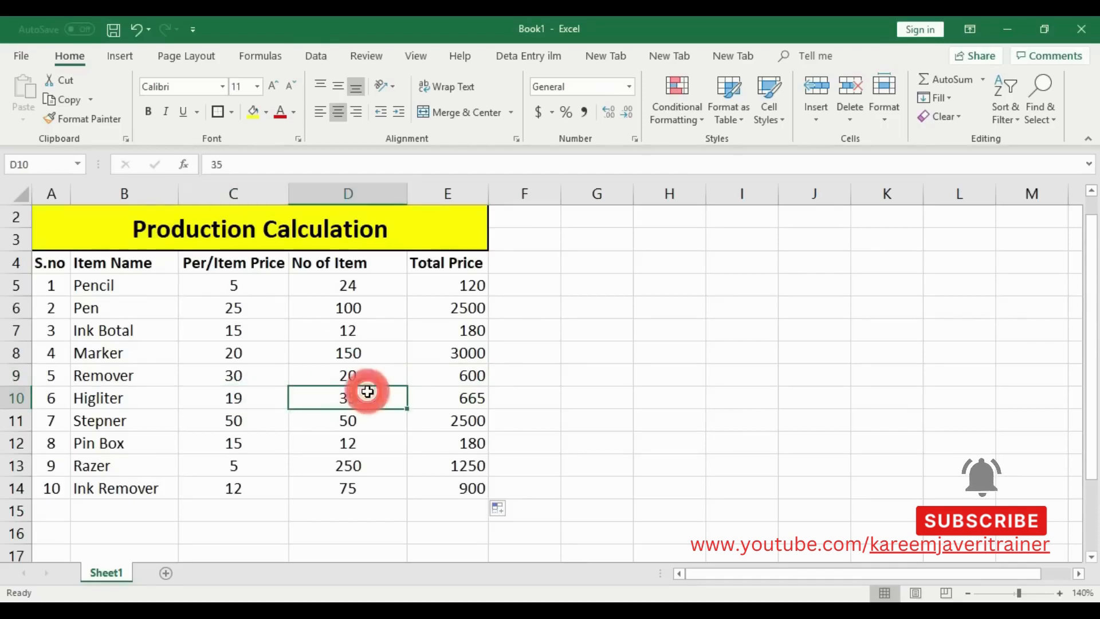
{"action": "left_click", "coordinate": [481, 398]}
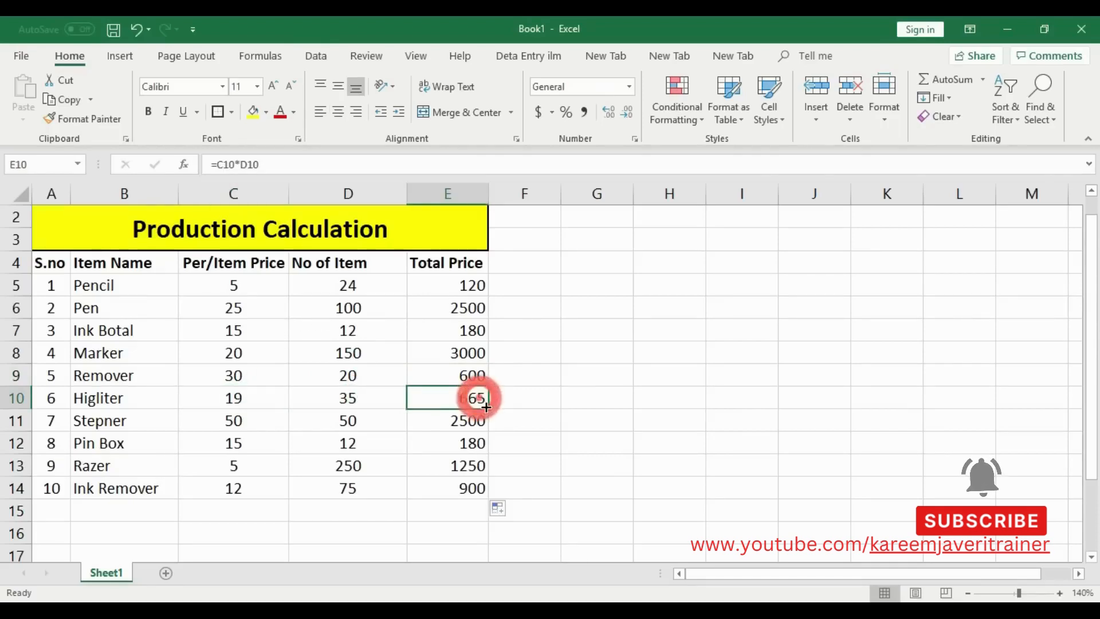
{"action": "left_click", "coordinate": [265, 423]}
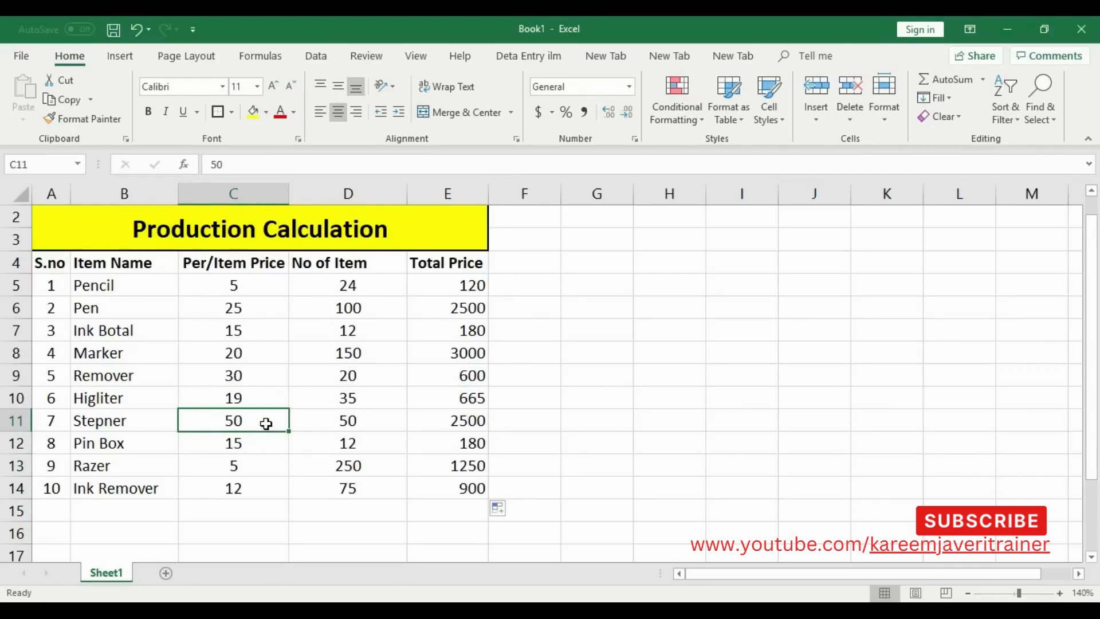
{"action": "left_click", "coordinate": [366, 420]}
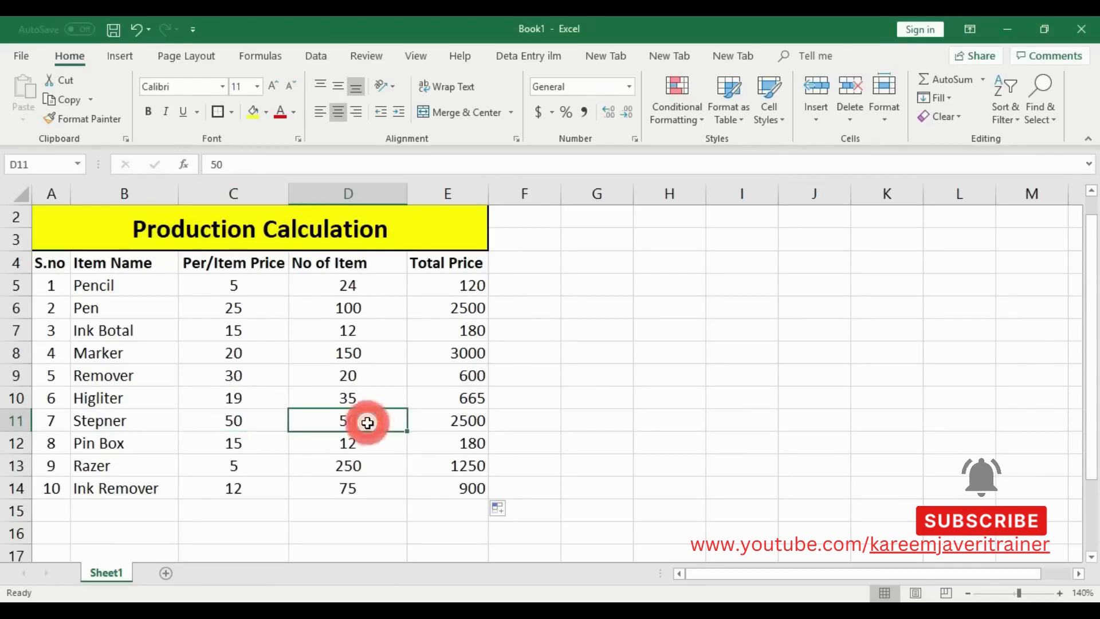
{"action": "left_click", "coordinate": [471, 421]}
{"action": "left_click", "coordinate": [263, 487]}
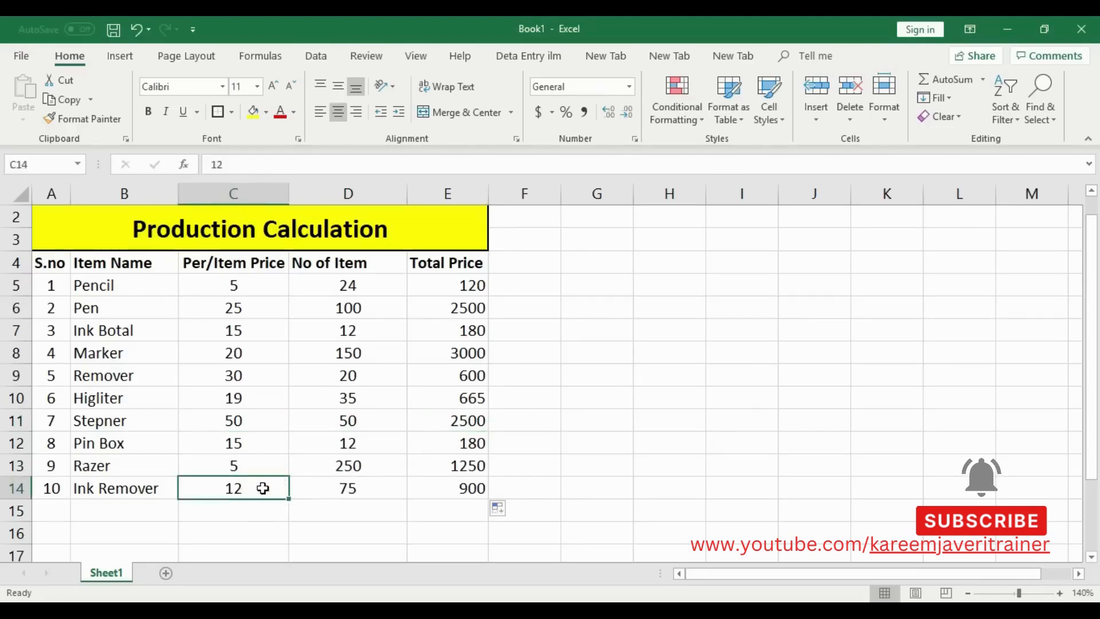
{"action": "left_click", "coordinate": [391, 486]}
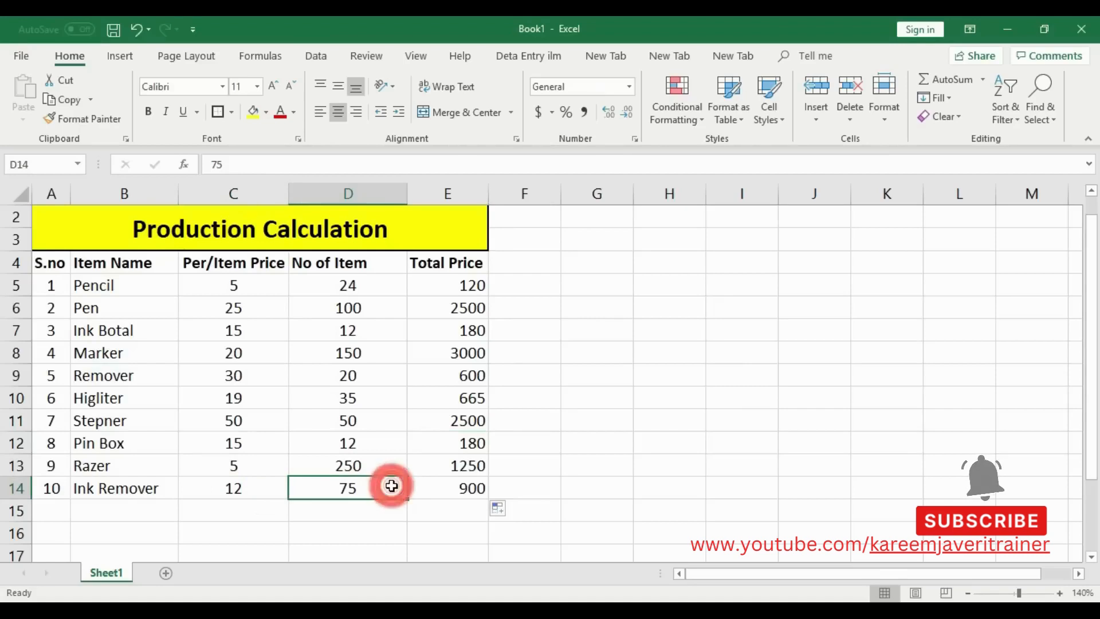
{"action": "left_click", "coordinate": [460, 491]}
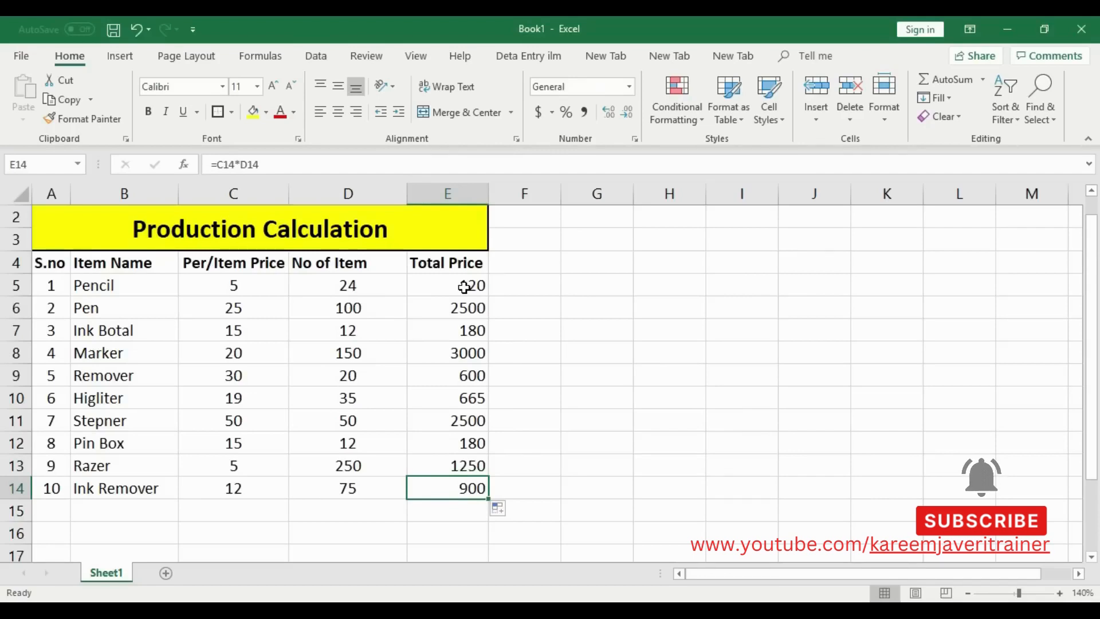
Step: Clear the Total Price formulas from cells E5 to E14
{"action": "left_click_drag", "start_coordinate": [472, 287], "coordinate": [474, 482]}
{"action": "key", "text": "Delete"}
{"action": "left_click", "coordinate": [518, 404]}
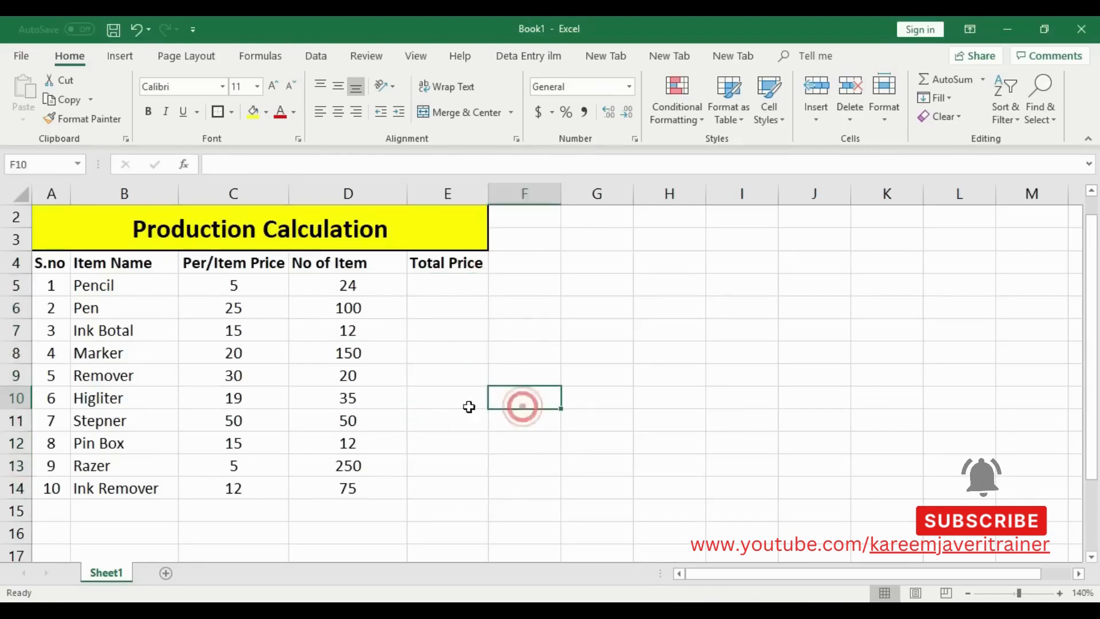
Step: Enter the formula =C5*D5 in cell E5 for Pencil's Total Price
{"action": "left_click", "coordinate": [461, 287]}
{"action": "type", "text": "="}
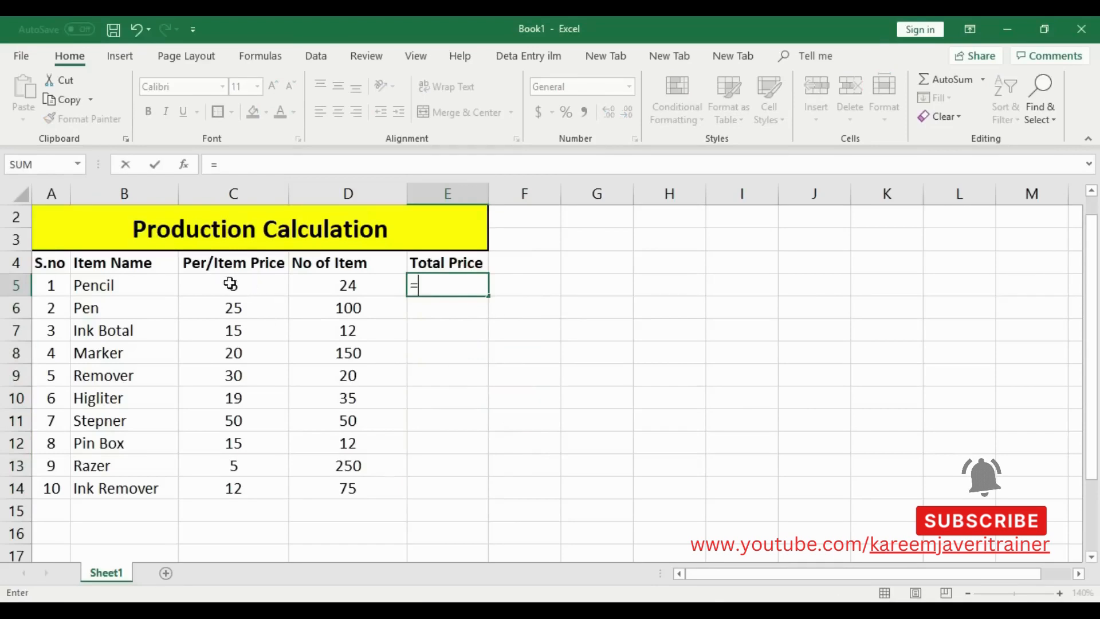
{"action": "left_click", "coordinate": [263, 281]}
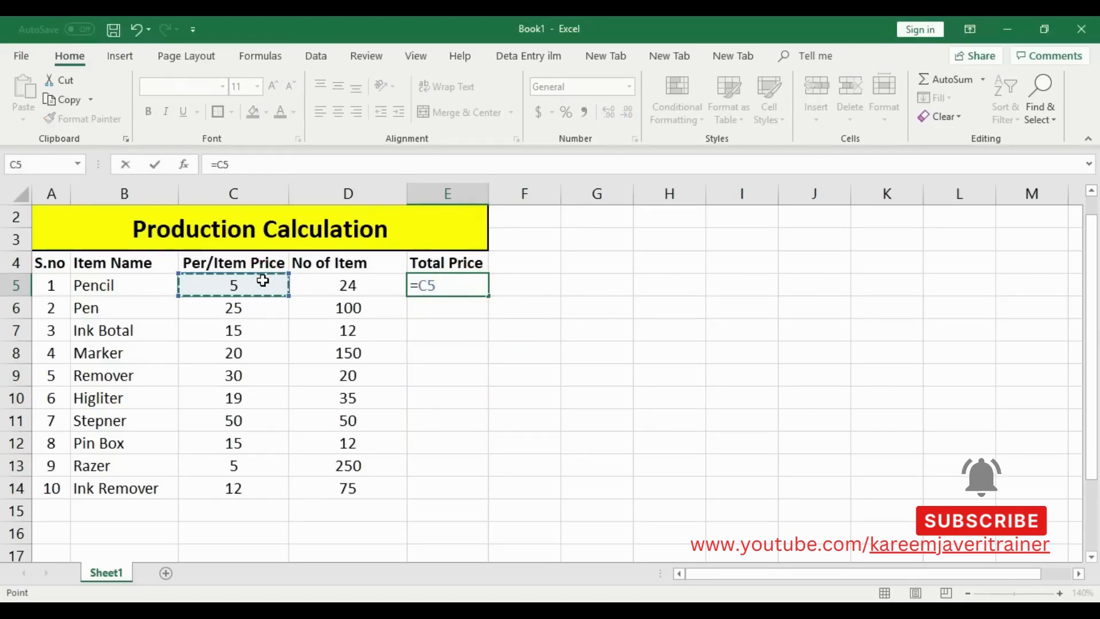
{"action": "type", "text": "*"}
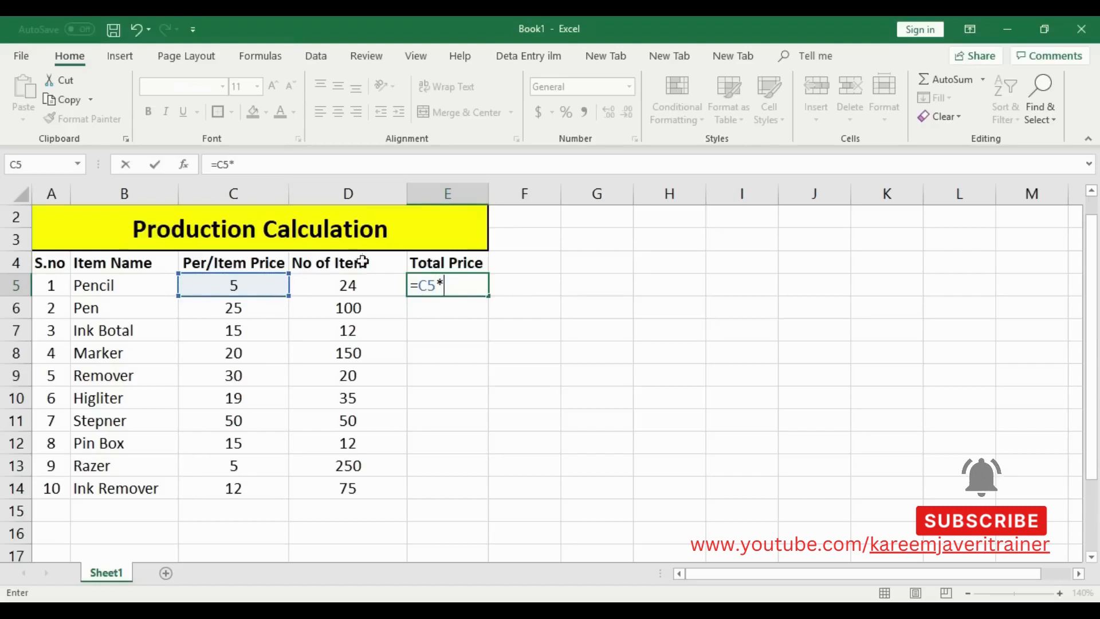
{"action": "left_click", "coordinate": [360, 286]}
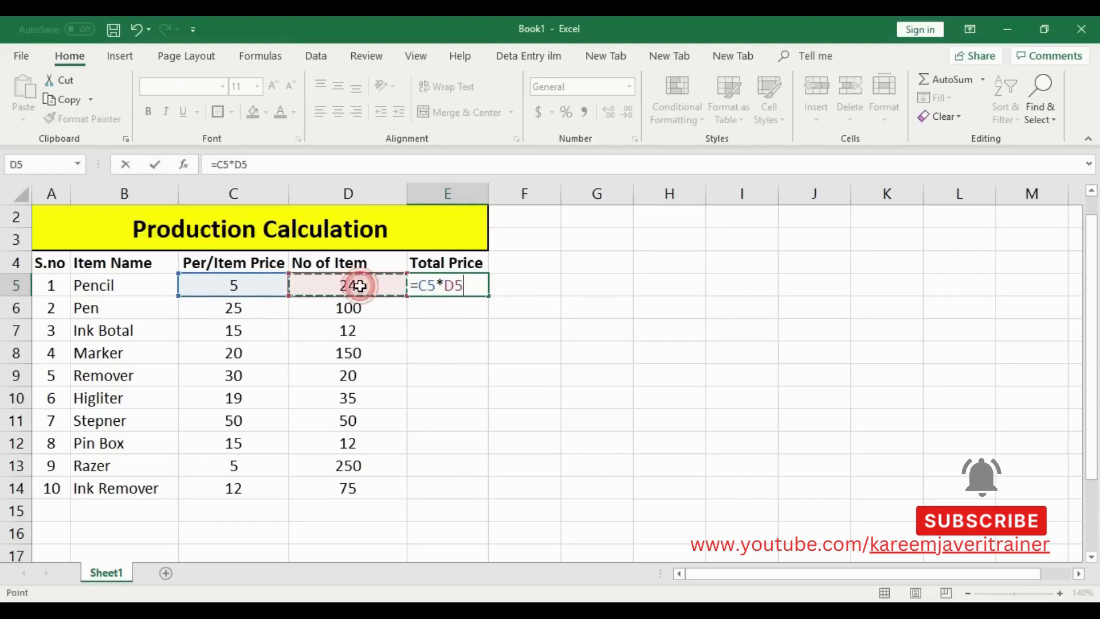
{"action": "key", "text": "Return"}
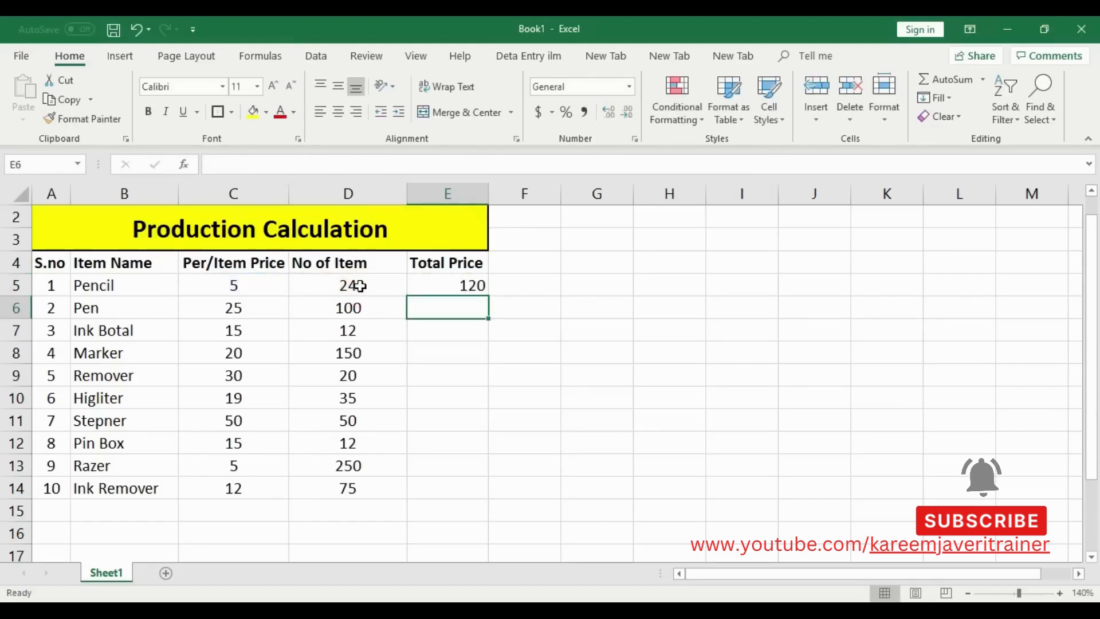
Step: Fill the =C5*D5 formula from cell E5 down to E14, and clear the whole range again
{"action": "left_click", "coordinate": [486, 287]}
{"action": "left_click_drag", "start_coordinate": [488, 295], "coordinate": [488, 497]}
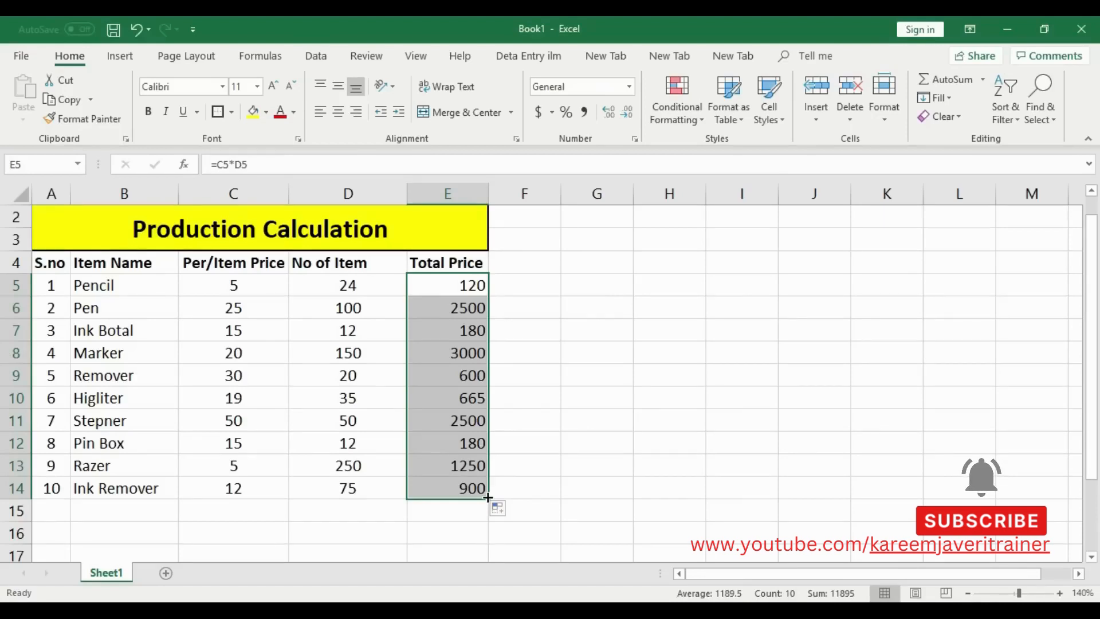
{"action": "key", "text": "Delete"}
{"action": "left_click", "coordinate": [572, 374]}
Step: Enter the fixed-number formula =5*24 in cell E5 and fill it down to cell E14
{"action": "left_click", "coordinate": [453, 286]}
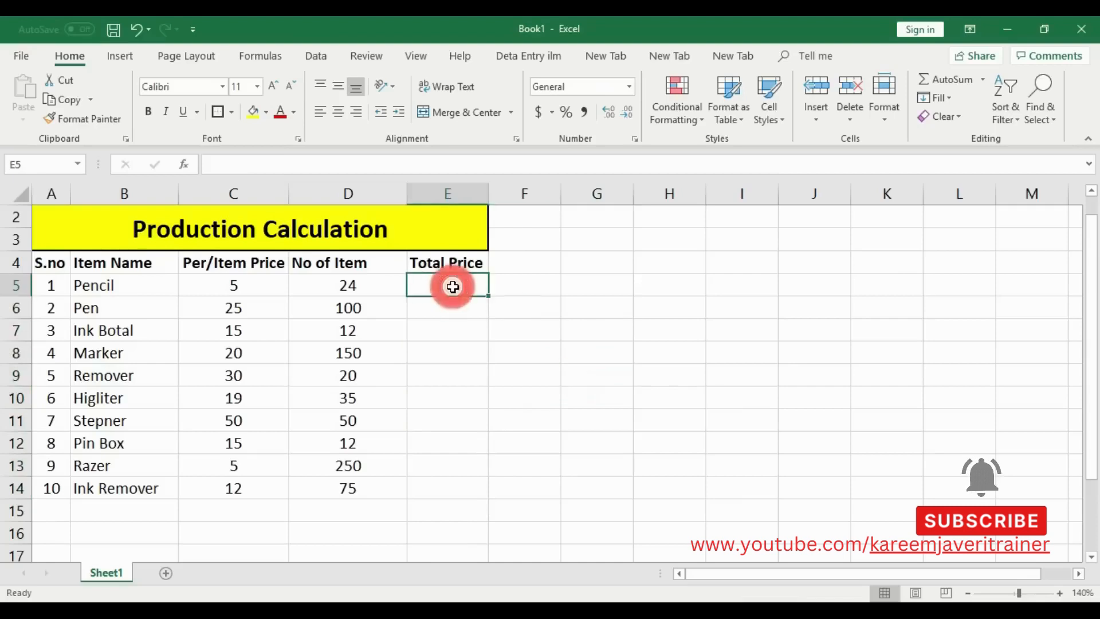
{"action": "type", "text": "="}
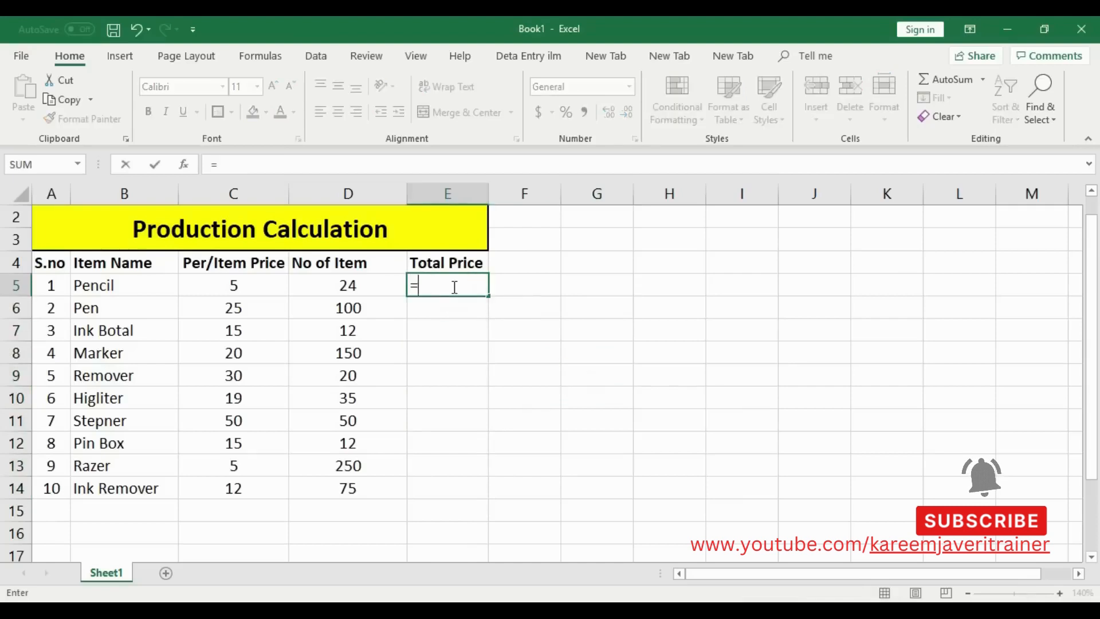
{"action": "type", "text": "5*"}
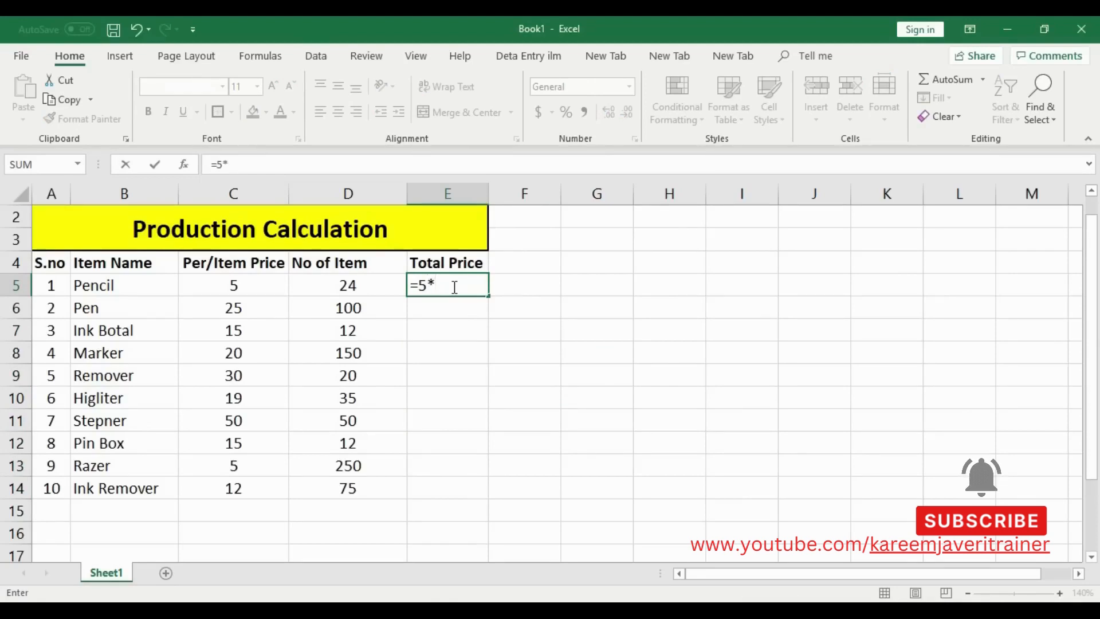
{"action": "type", "text": "24"}
{"action": "key", "text": "Return"}
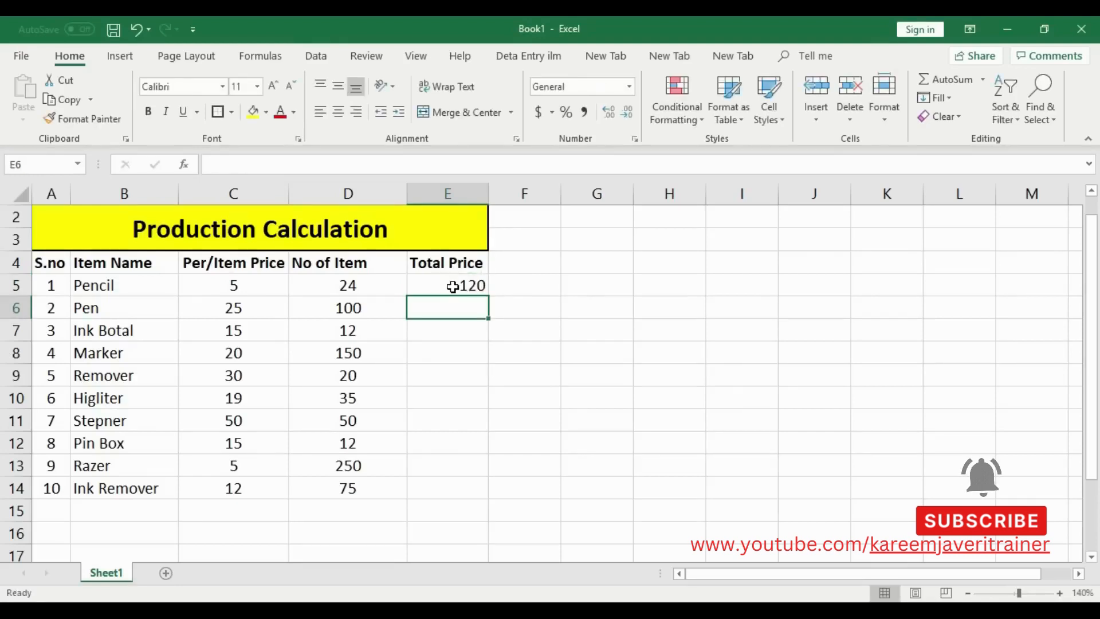
{"action": "left_click", "coordinate": [459, 287]}
{"action": "left_click_drag", "start_coordinate": [488, 296], "coordinate": [480, 499]}
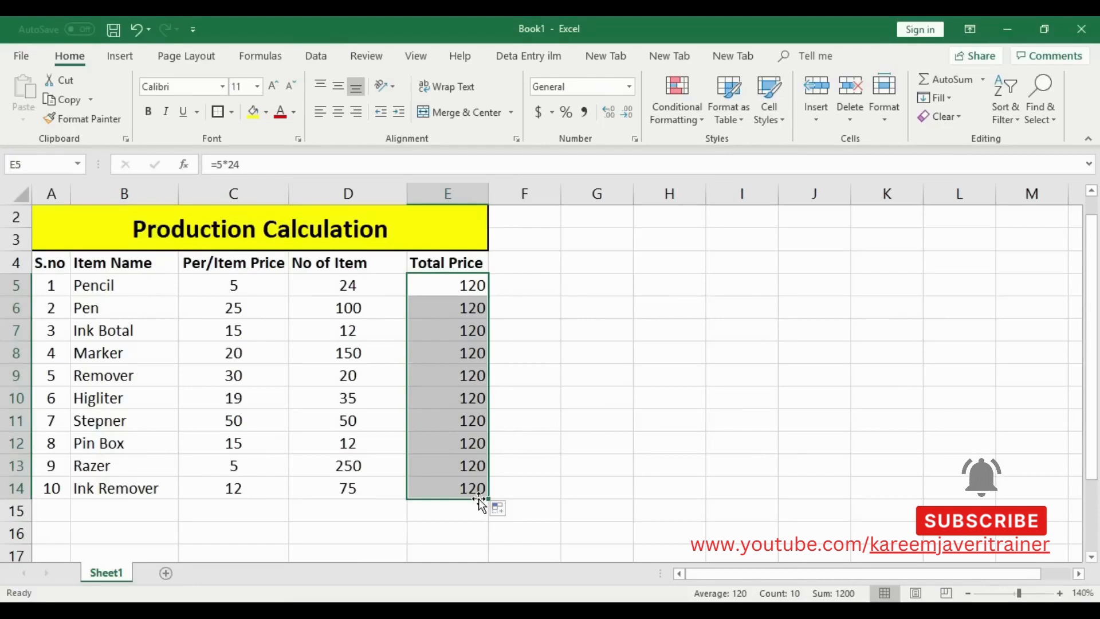
Step: Copy the merged Production Calculation title and paste it starting at cell G2
{"action": "left_click", "coordinate": [151, 225]}
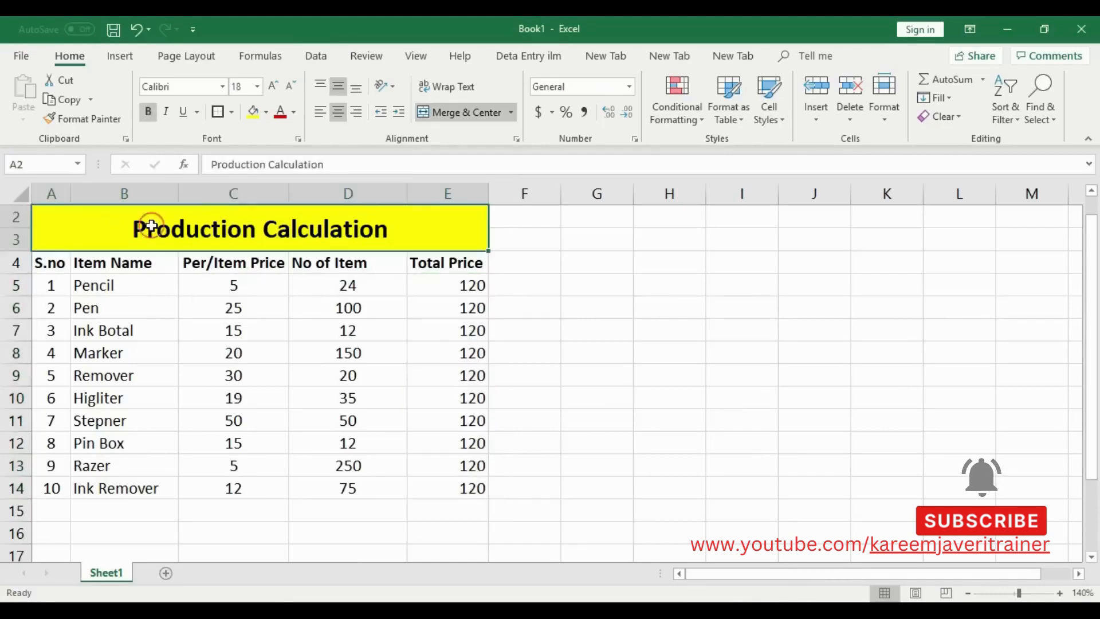
{"action": "right_click", "coordinate": [151, 225]}
{"action": "left_click", "coordinate": [198, 248]}
{"action": "right_click", "coordinate": [585, 216]}
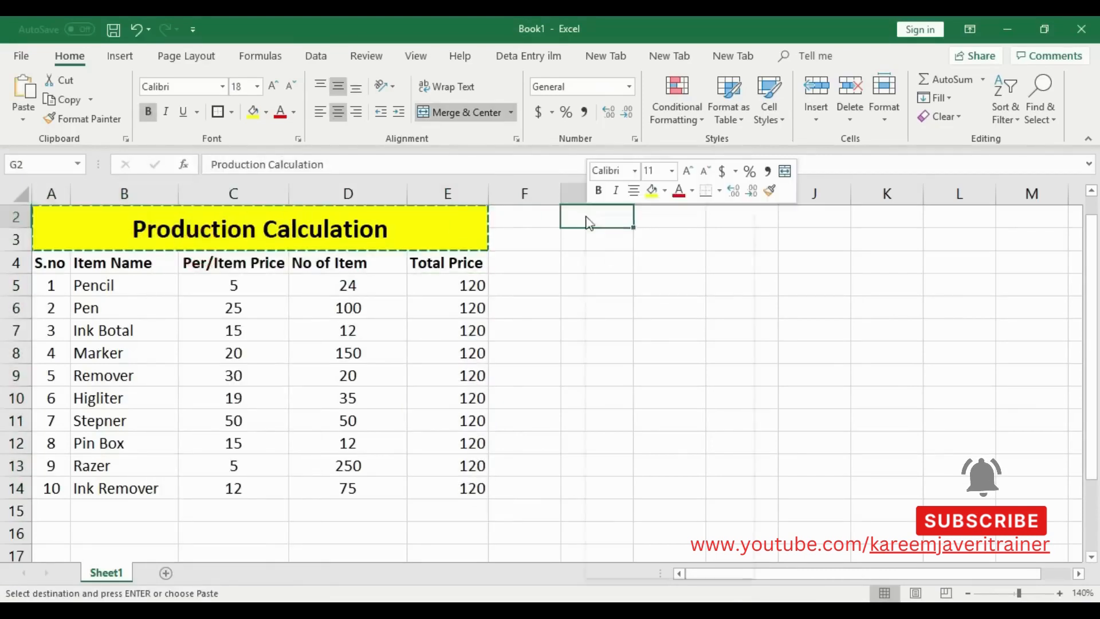
{"action": "left_click", "coordinate": [621, 280]}
{"action": "left_click", "coordinate": [755, 321]}
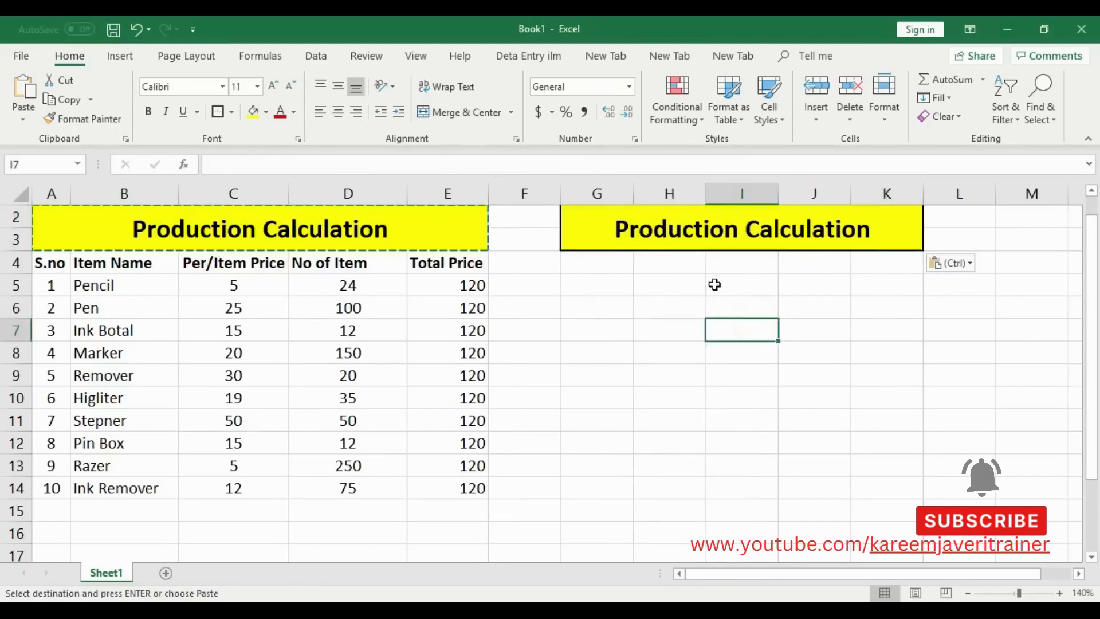
{"action": "left_click", "coordinate": [619, 262]}
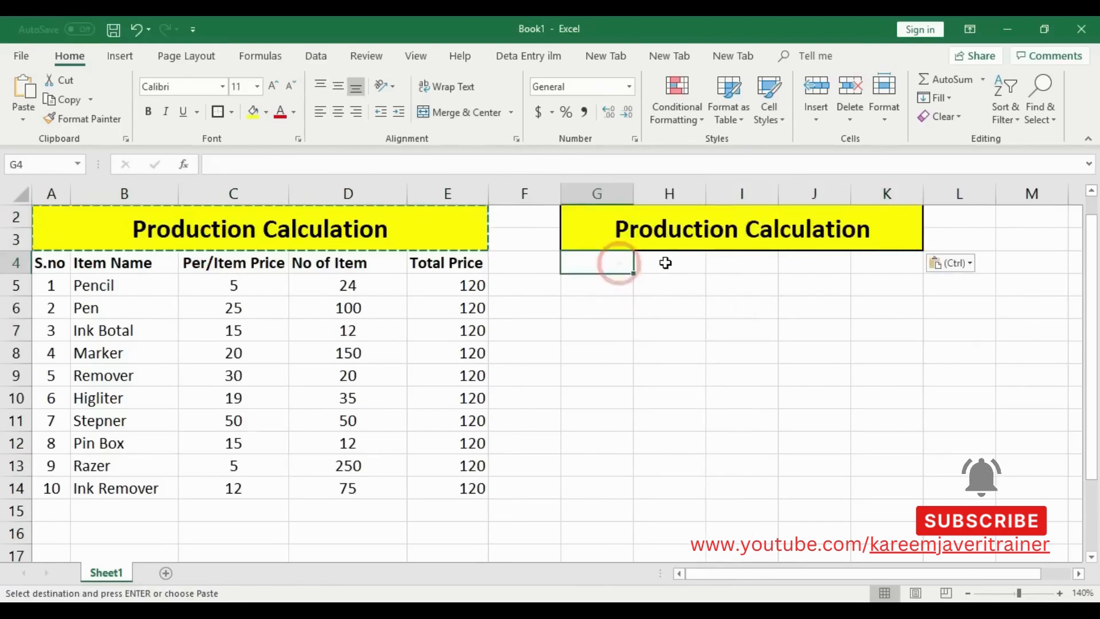
{"action": "left_click", "coordinate": [656, 325]}
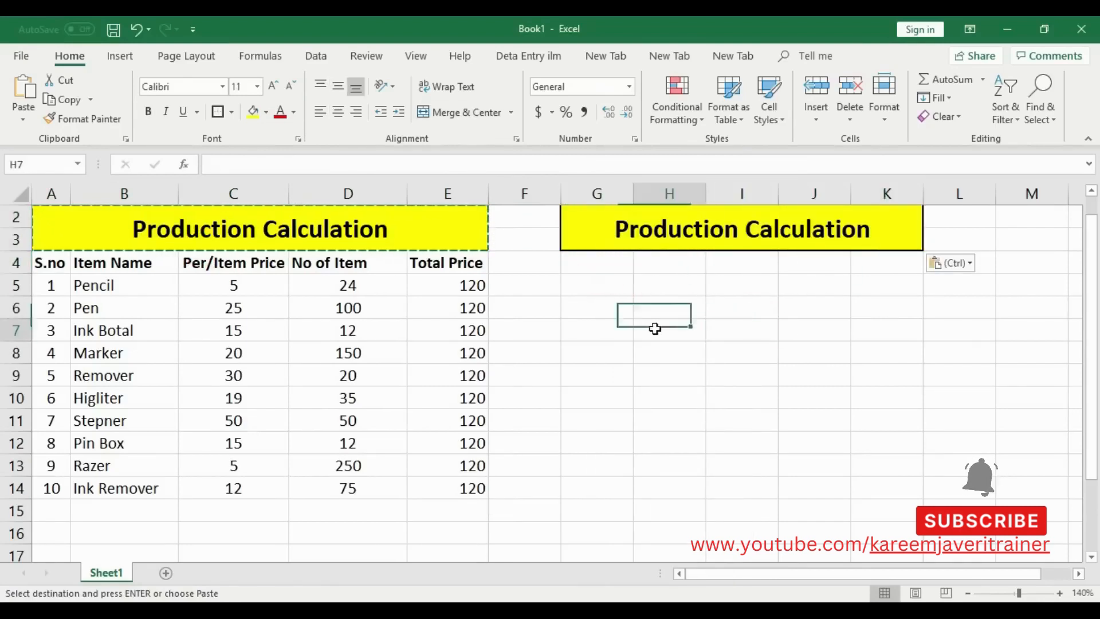
Step: Change the copied title in cell G2 to Worker Calculation
{"action": "double_click", "coordinate": [737, 230]}
{"action": "key", "text": "BackSpace"}
{"action": "key", "text": "BackSpace"}
{"action": "key", "text": "BackSpace"}
{"action": "key", "text": "BackSpace"}
{"action": "key", "text": "BackSpace"}
{"action": "key", "text": "BackSpace"}
{"action": "key", "text": "BackSpace"}
{"action": "key", "text": "BackSpace"}
{"action": "key", "text": "BackSpace"}
{"action": "key", "text": "BackSpace"}
{"action": "type", "text": "Wor"}
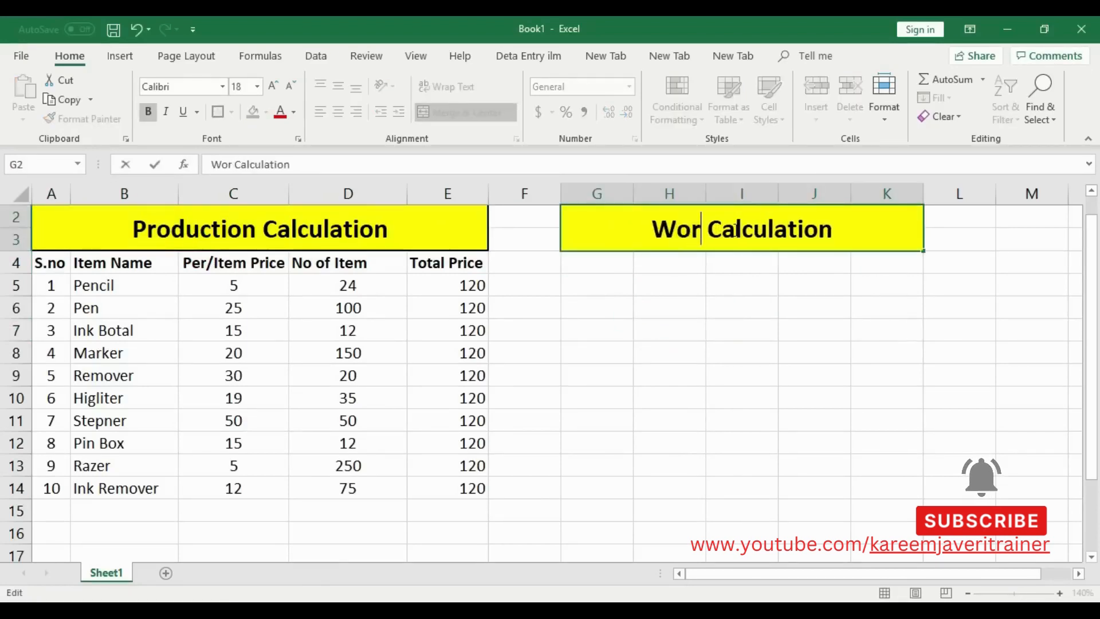
{"action": "type", "text": "ker"}
Step: Enter the column headers Sno in cell G4 and Name in cell H4
{"action": "left_click", "coordinate": [614, 265]}
{"action": "type", "text": "Sno="}
{"action": "key", "text": "BackSpace"}
{"action": "key", "text": "BackSpace"}
{"action": "key", "text": "BackSpace"}
{"action": "type", "text": "no"}
{"action": "key", "text": "Tab"}
{"action": "type", "text": "name"}
{"action": "key", "text": "BackSpace"}
{"action": "key", "text": "BackSpace"}
{"action": "key", "text": "BackSpace"}
{"action": "key", "text": "BackSpace"}
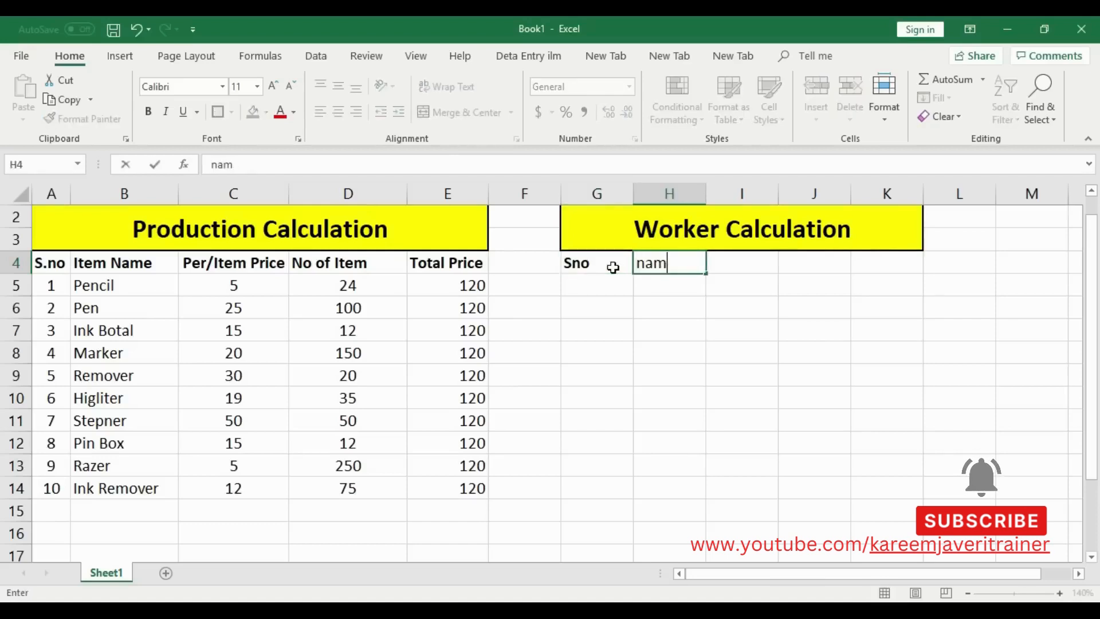
{"action": "type", "text": "Name"}
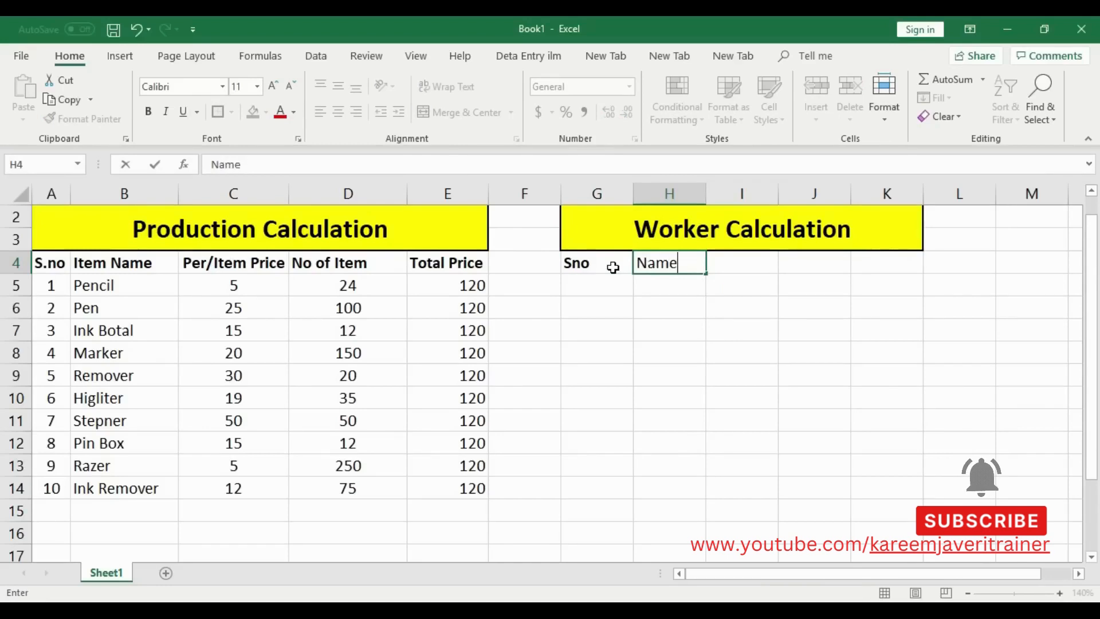
{"action": "key", "text": "Tab"}
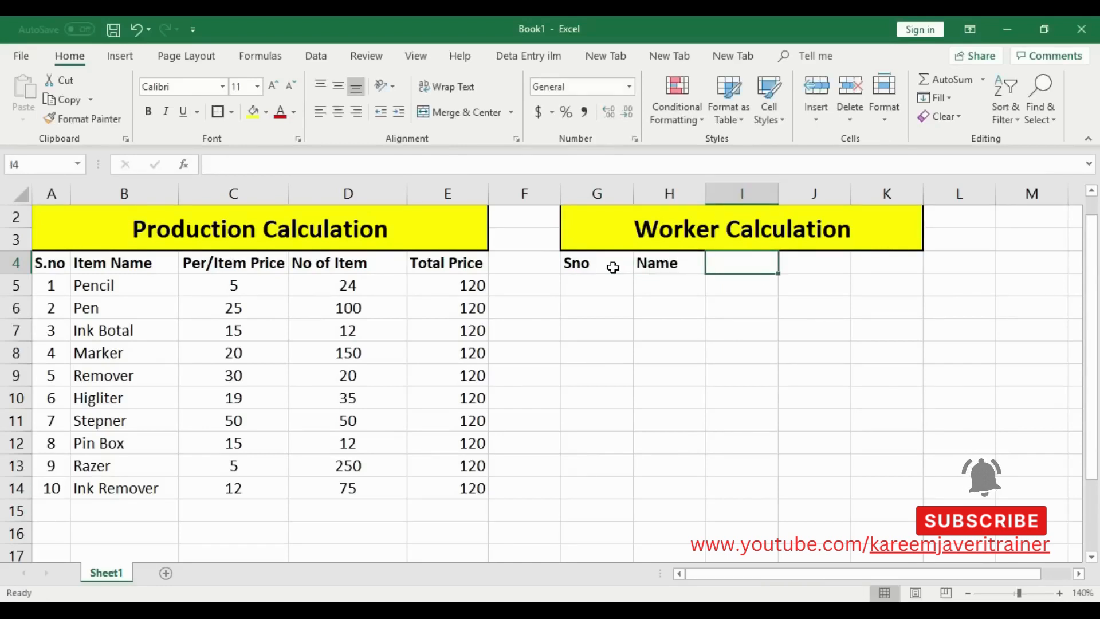
Step: Enter the header 1 Day Salary in cell I4 and fit column I's width to the text
{"action": "type", "text": "1 Day Salary"}
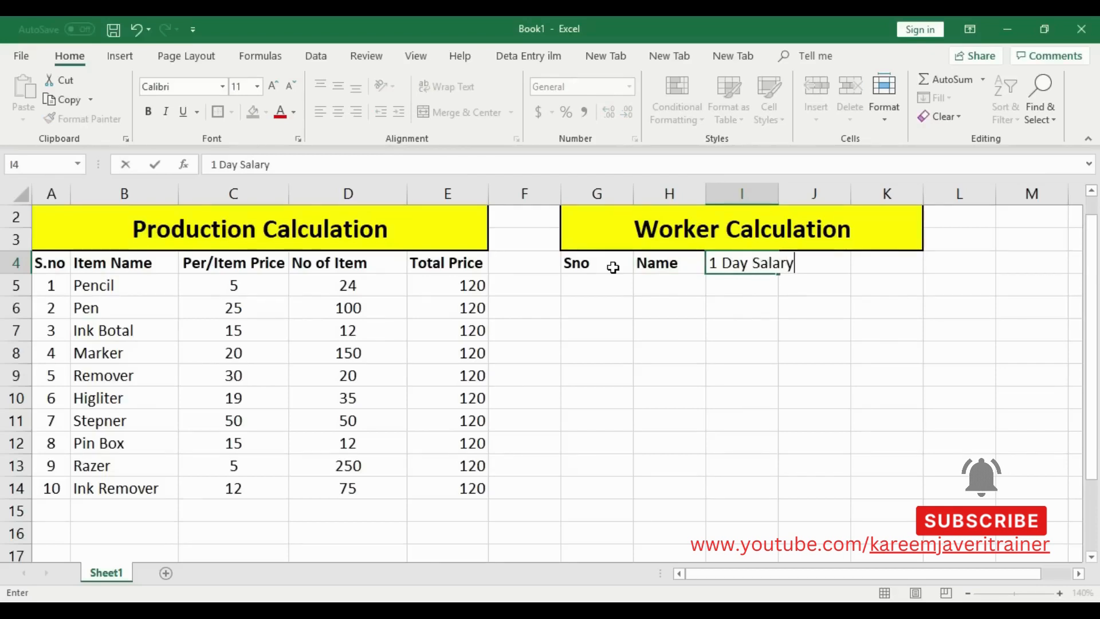
{"action": "left_click", "coordinate": [738, 312]}
{"action": "double_click", "coordinate": [781, 189]}
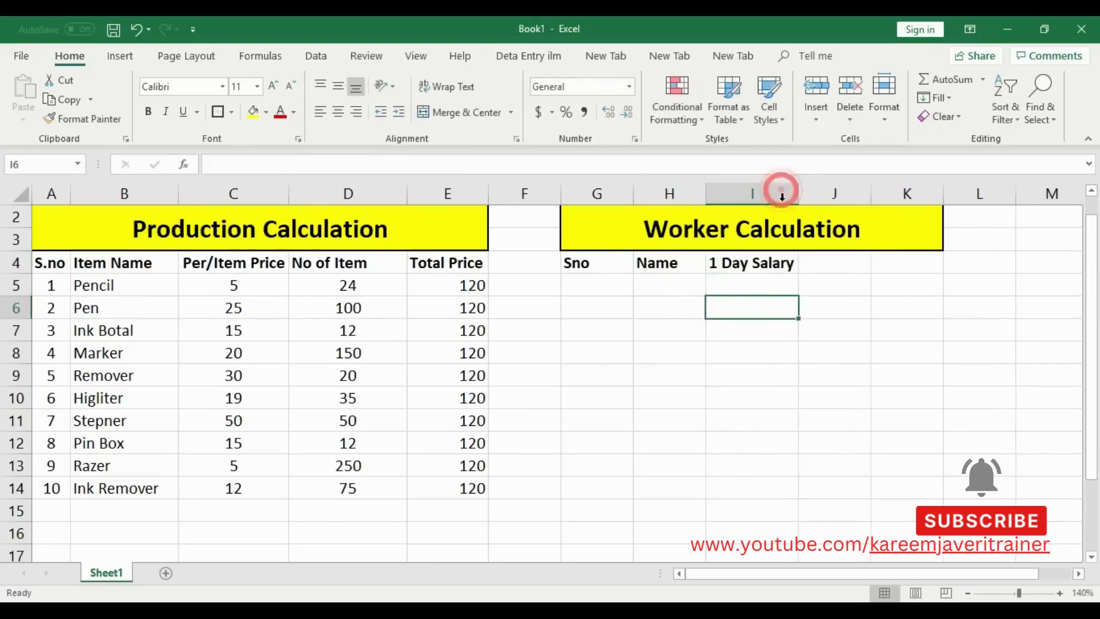
{"action": "left_click", "coordinate": [844, 265]}
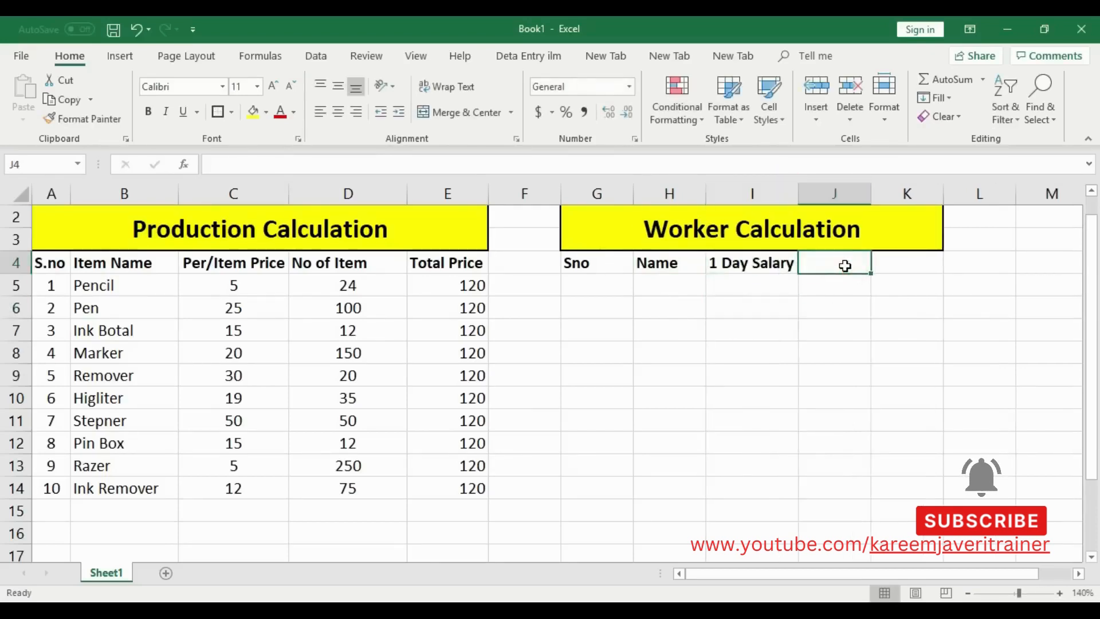
{"action": "type", "text": "No Days"}
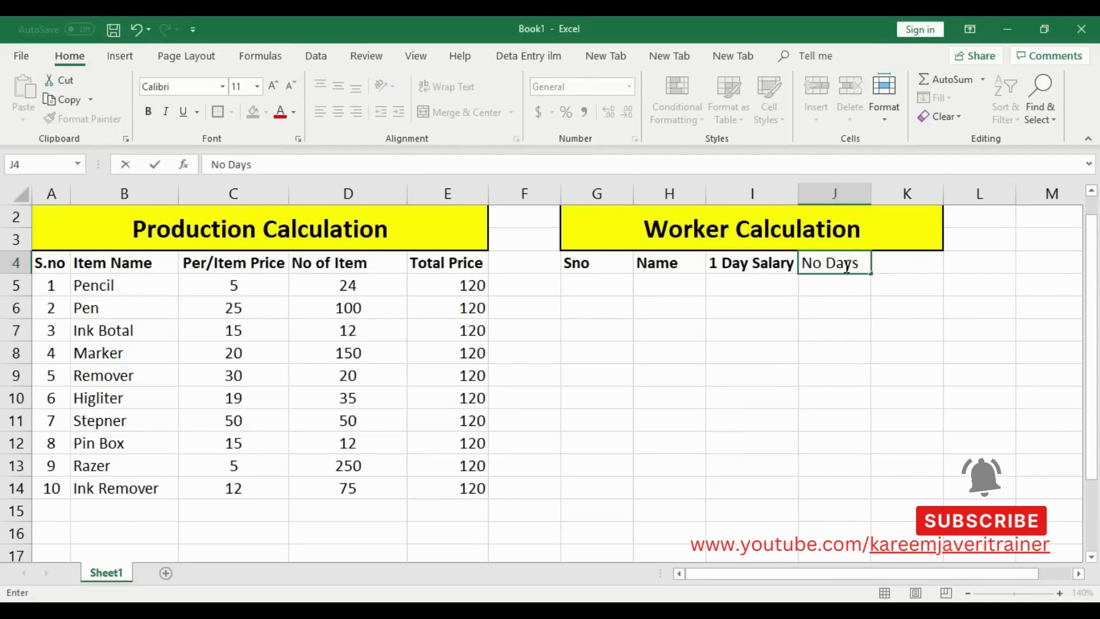
{"action": "key", "text": "BackSpace"}
{"action": "key", "text": "BackSpace"}
{"action": "key", "text": "BackSpace"}
{"action": "key", "text": "BackSpace"}
{"action": "key", "text": "BackSpace"}
{"action": "key", "text": "BackSpace"}
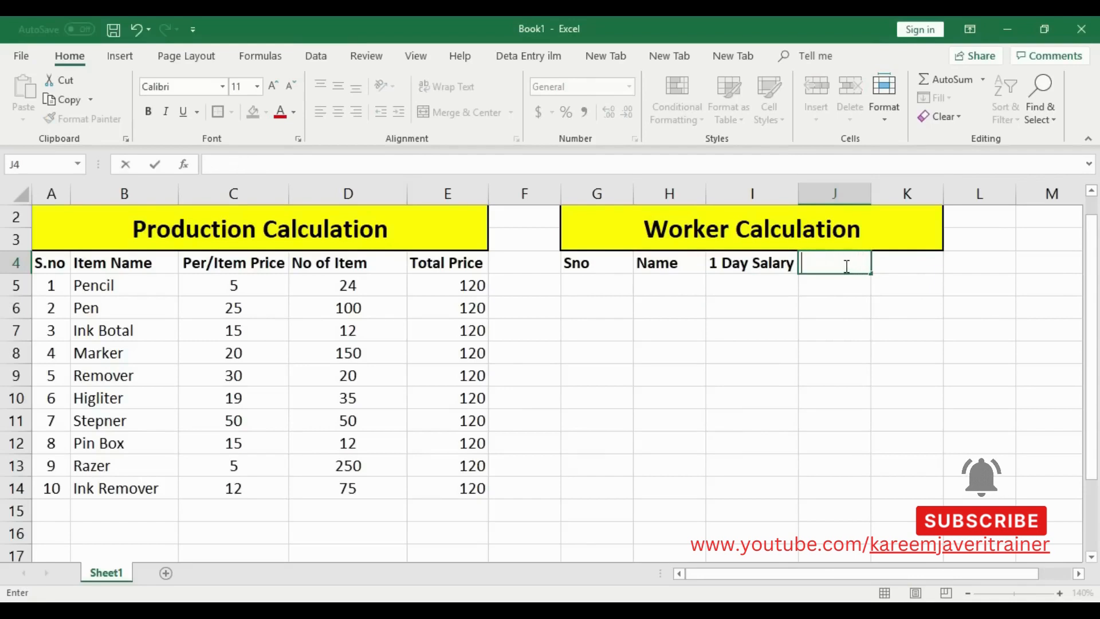
Step: Enter the header Total Days Salary in cell J4 and fit column J's width to the text
{"action": "type", "text": "t"}
{"action": "type", "text": "T"}
{"action": "type", "text": "otal D"}
{"action": "type", "text": "ays Salary"}
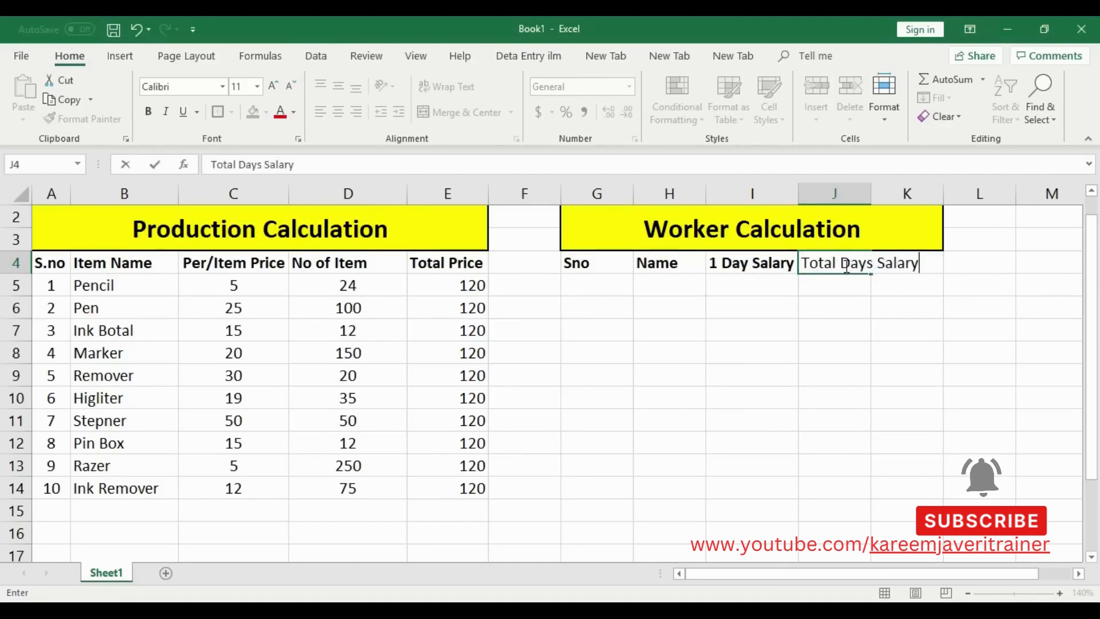
{"action": "left_click", "coordinate": [867, 303]}
{"action": "double_click", "coordinate": [871, 193]}
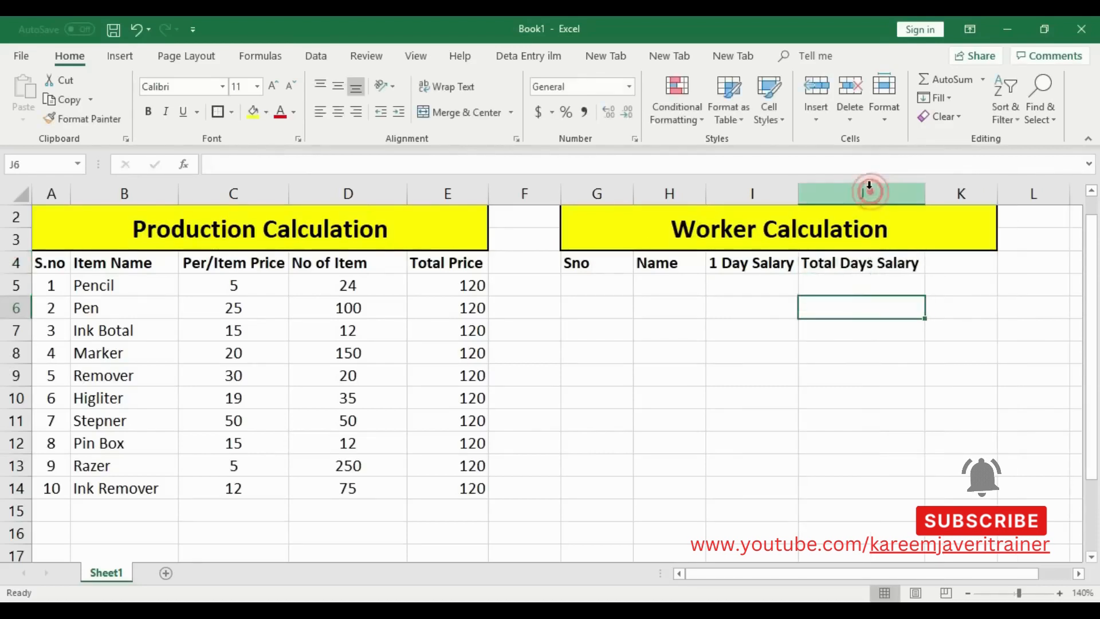
Step: Shorten the header in cell J4 to Total Days and narrow column J to match
{"action": "left_click", "coordinate": [971, 264]}
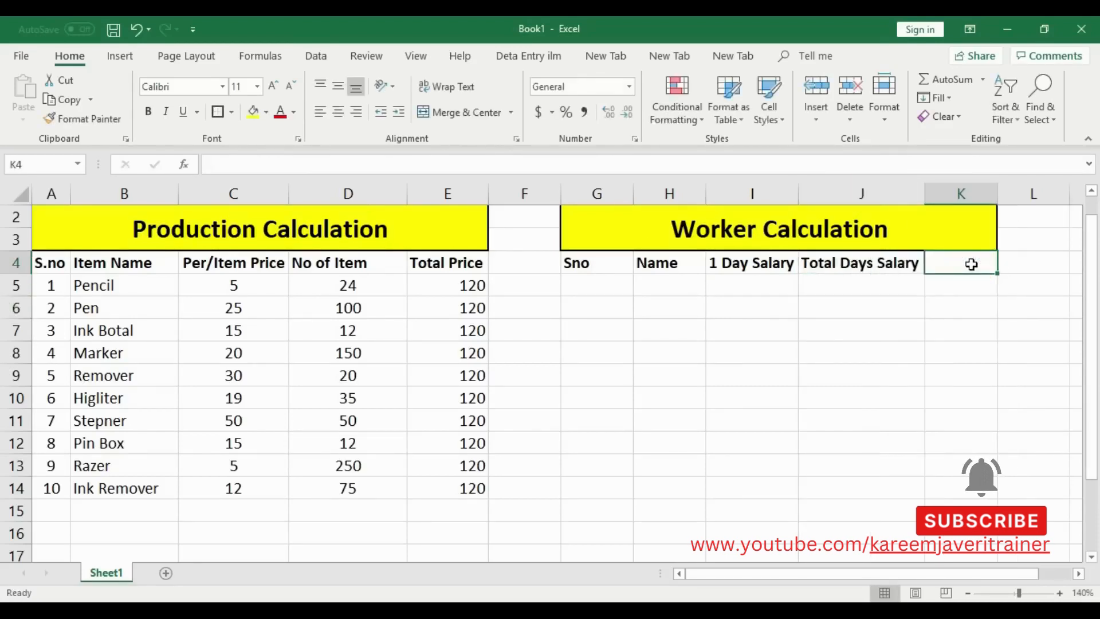
{"action": "type", "text": "T"}
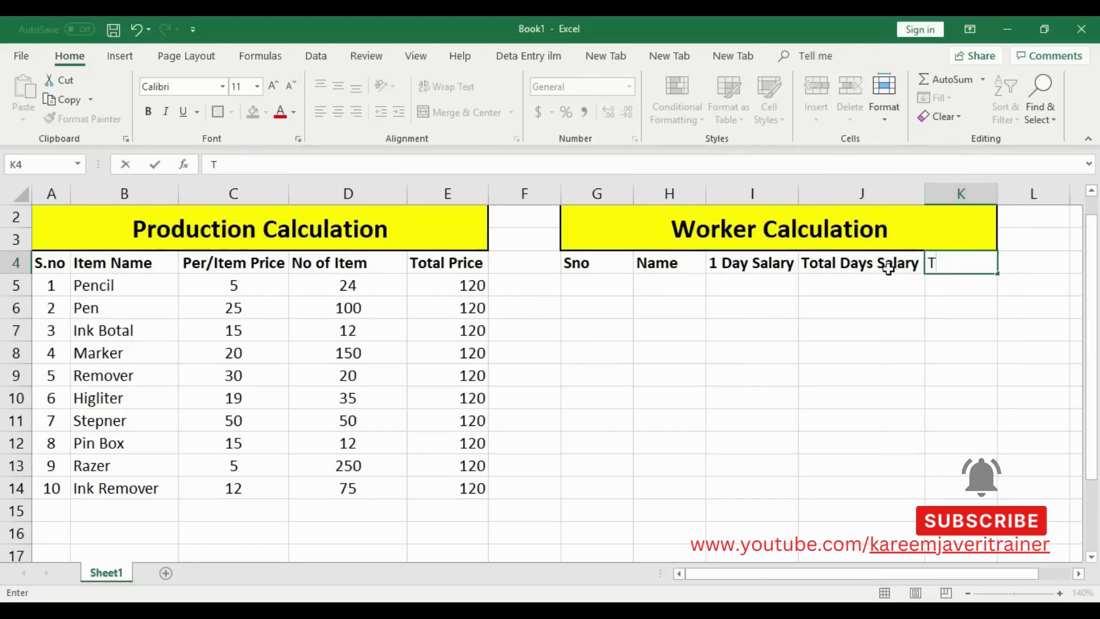
{"action": "left_click", "coordinate": [913, 263]}
{"action": "double_click", "coordinate": [913, 262]}
{"action": "left_click_drag", "start_coordinate": [919, 264], "coordinate": [877, 267]}
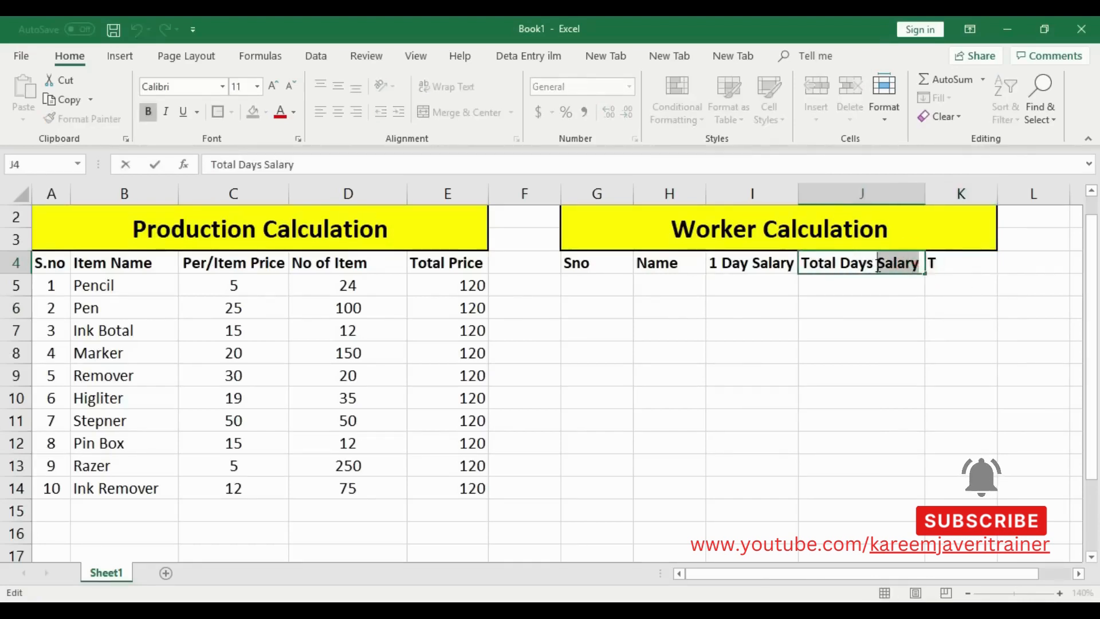
{"action": "key", "text": "BackSpace"}
{"action": "left_click", "coordinate": [953, 302]}
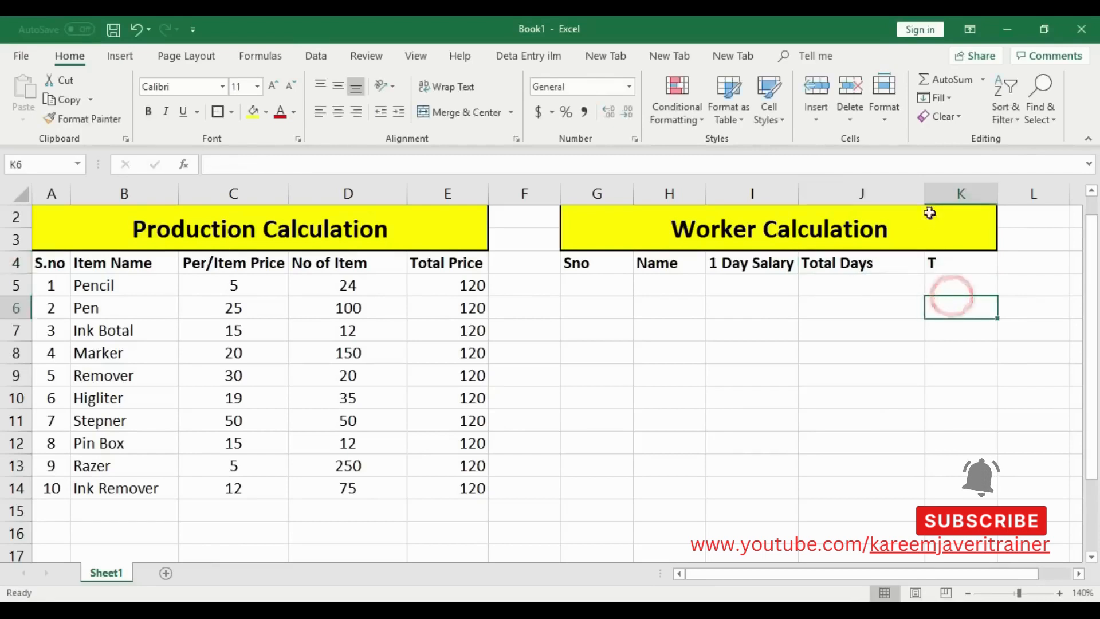
{"action": "left_click_drag", "start_coordinate": [924, 193], "coordinate": [883, 193]}
Step: Enter the header Amount in cell K4 of the Worker Calculation table
{"action": "left_click", "coordinate": [920, 268]}
{"action": "type", "text": "A"}
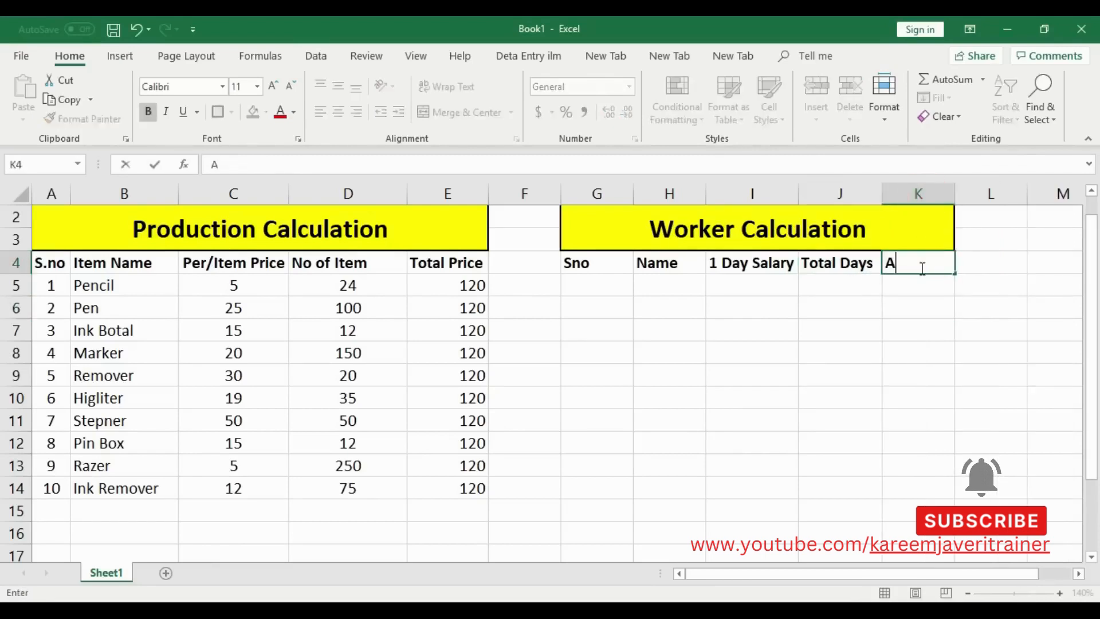
{"action": "type", "text": "mount"}
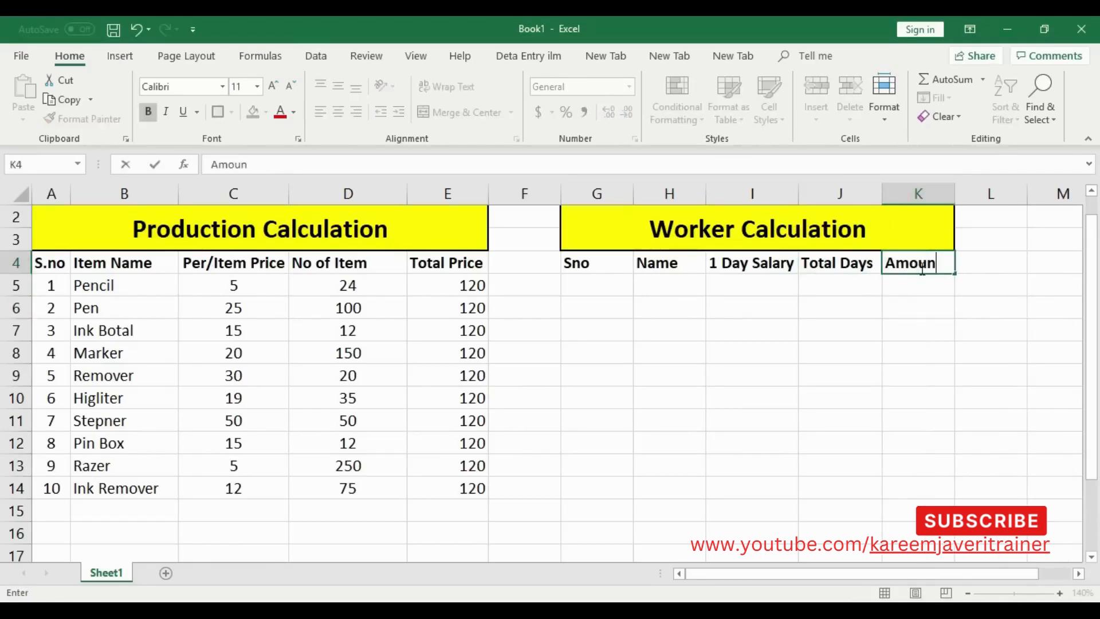
{"action": "left_click", "coordinate": [769, 344]}
Step: Number the Sno column from 1 to 10 in cells G5 to G14
{"action": "left_click", "coordinate": [591, 284]}
{"action": "type", "text": "1"}
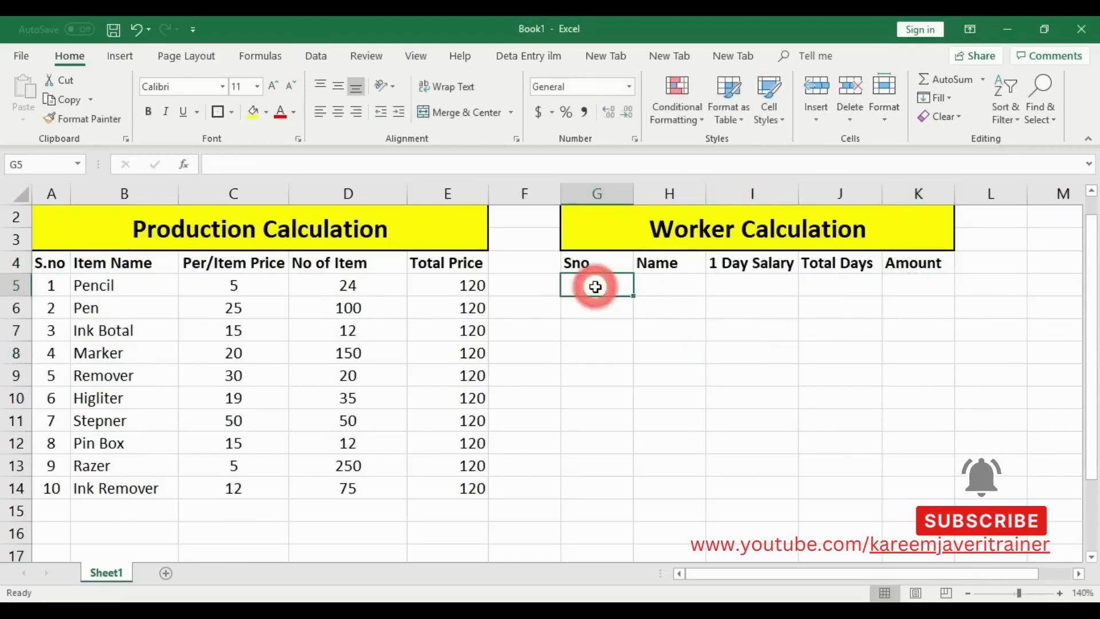
{"action": "key", "text": "Return"}
{"action": "type", "text": "2"}
{"action": "key", "text": "Return"}
{"action": "left_click_drag", "start_coordinate": [596, 285], "coordinate": [633, 497]}
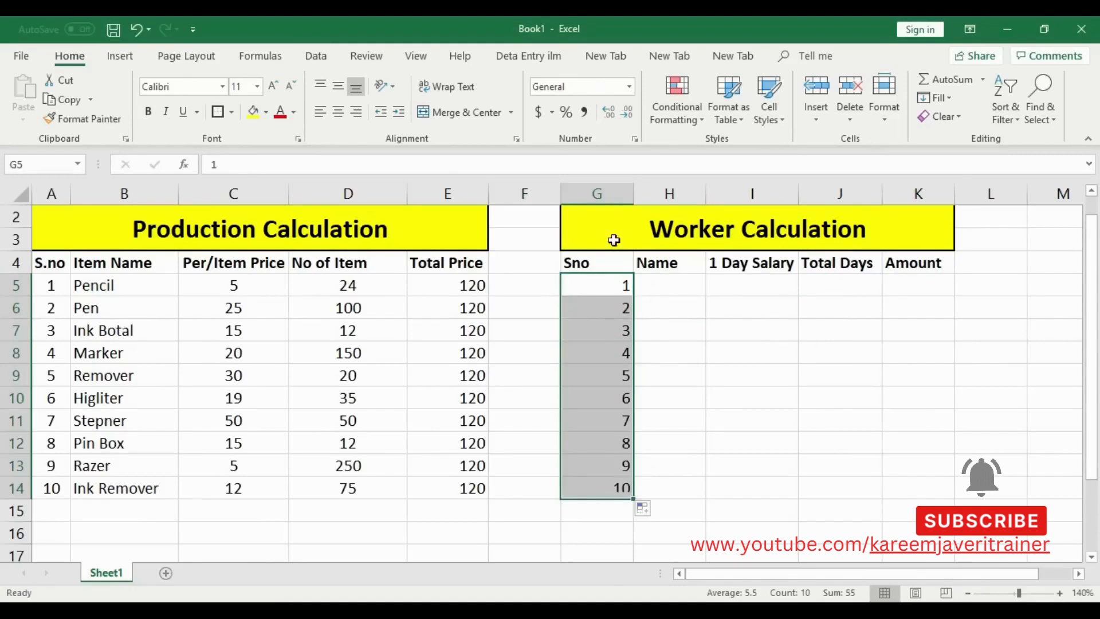
Step: Centre the serial numbers in cells G5 to G14 of the Worker Calculation table
{"action": "left_click", "coordinate": [338, 113]}
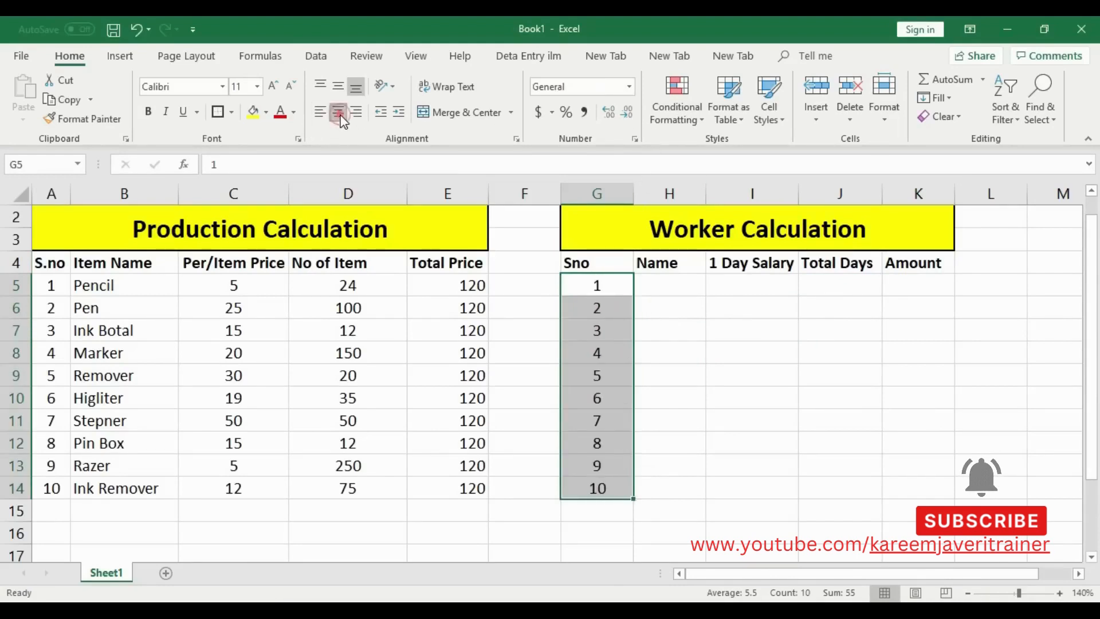
{"action": "left_click", "coordinate": [728, 382]}
Step: Enter the first two workers' first names in cells H5 and H6, correcting the initial letter of the name in H6
{"action": "left_click", "coordinate": [670, 291]}
{"action": "type", "text": "R"}
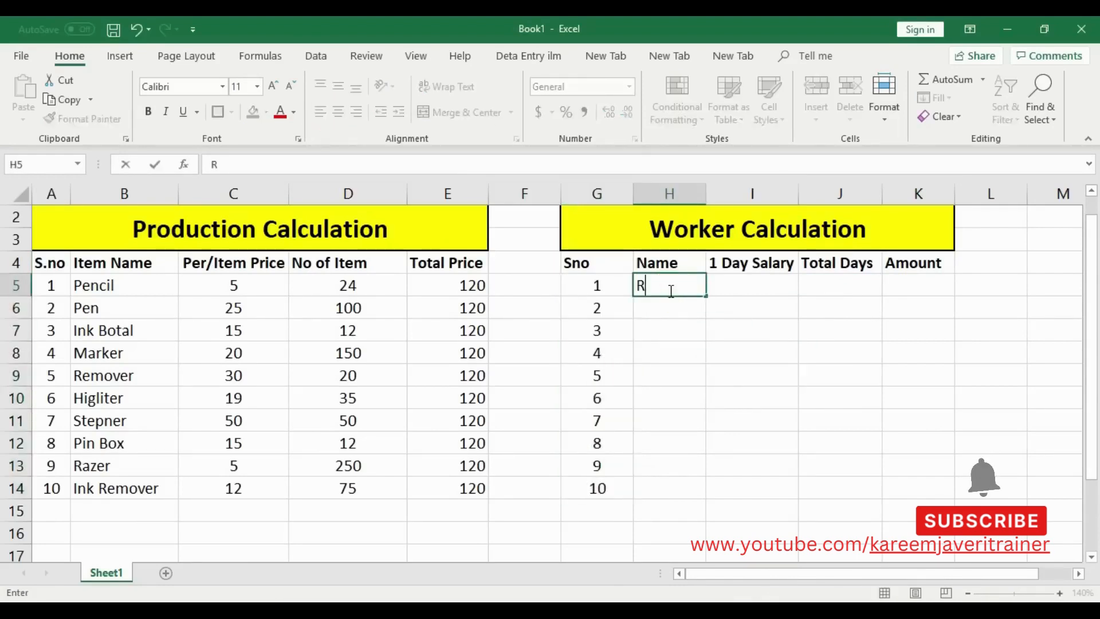
{"action": "type", "text": "ida"}
{"action": "key", "text": "Return"}
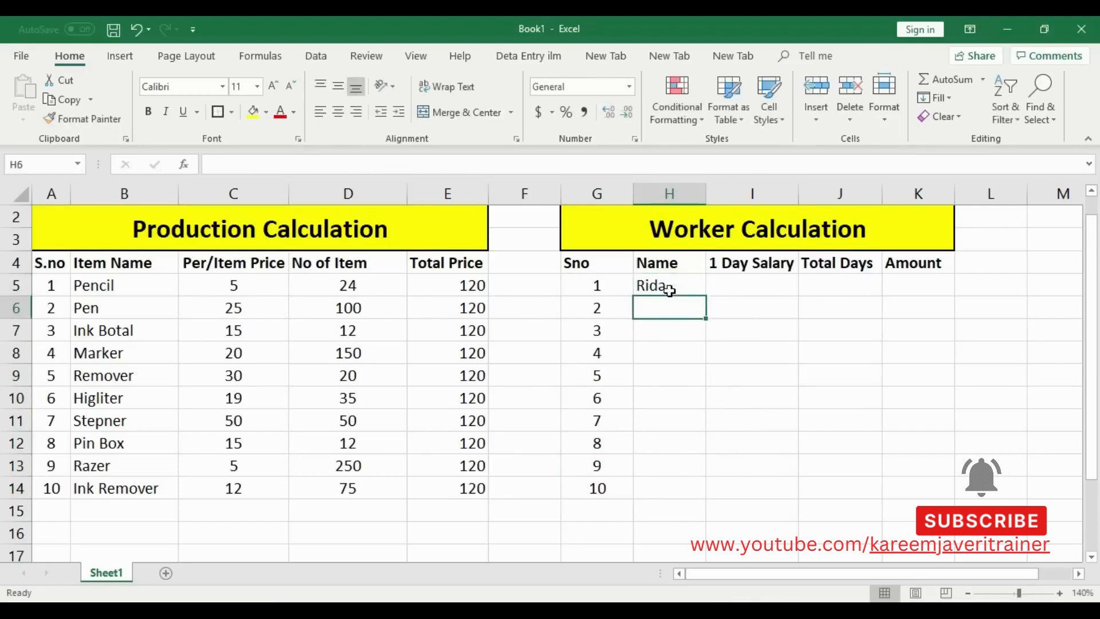
{"action": "type", "text": "Bida"}
{"action": "key", "text": "Return"}
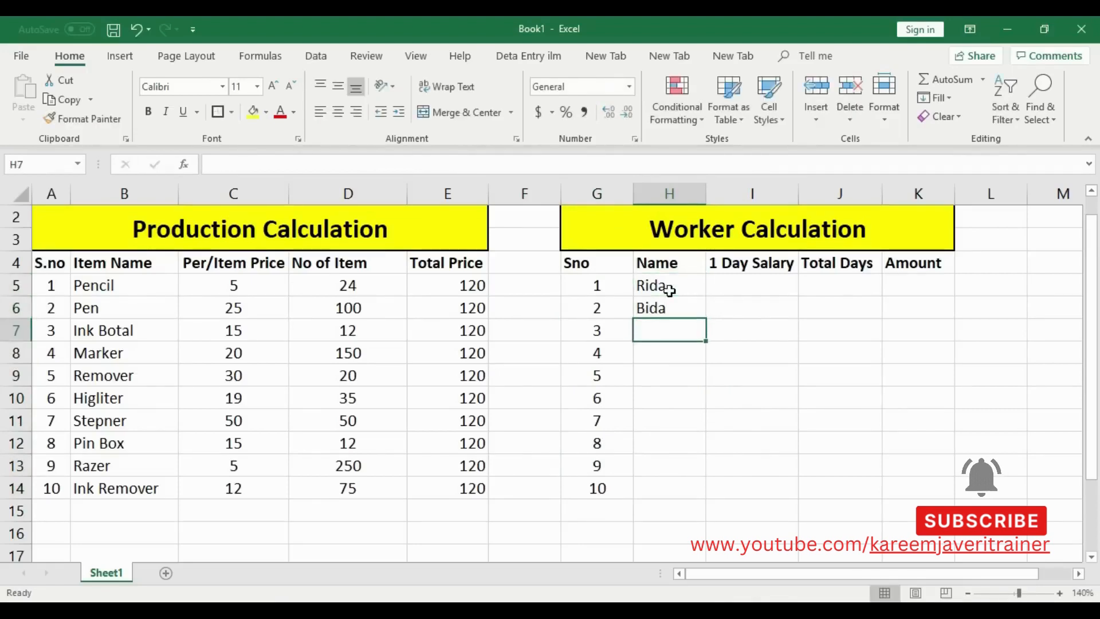
{"action": "key", "text": "Up"}
{"action": "type", "text": "Nida"}
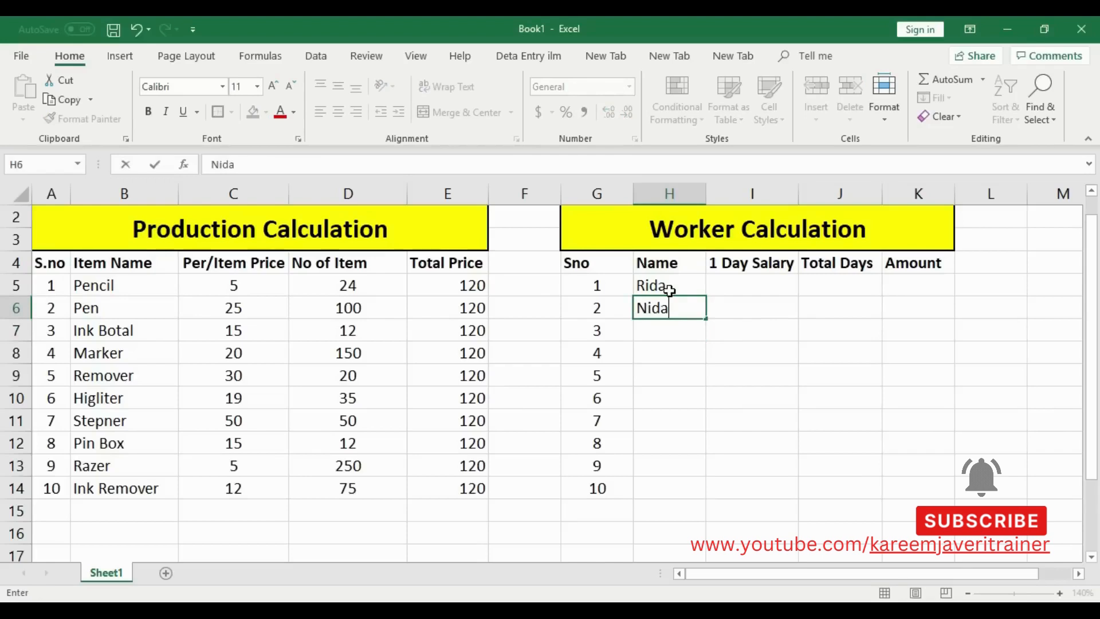
{"action": "key", "text": "Return"}
Step: Fill in the first names of workers 3 to 5 in cells H7 to H9
{"action": "type", "text": "Atif"}
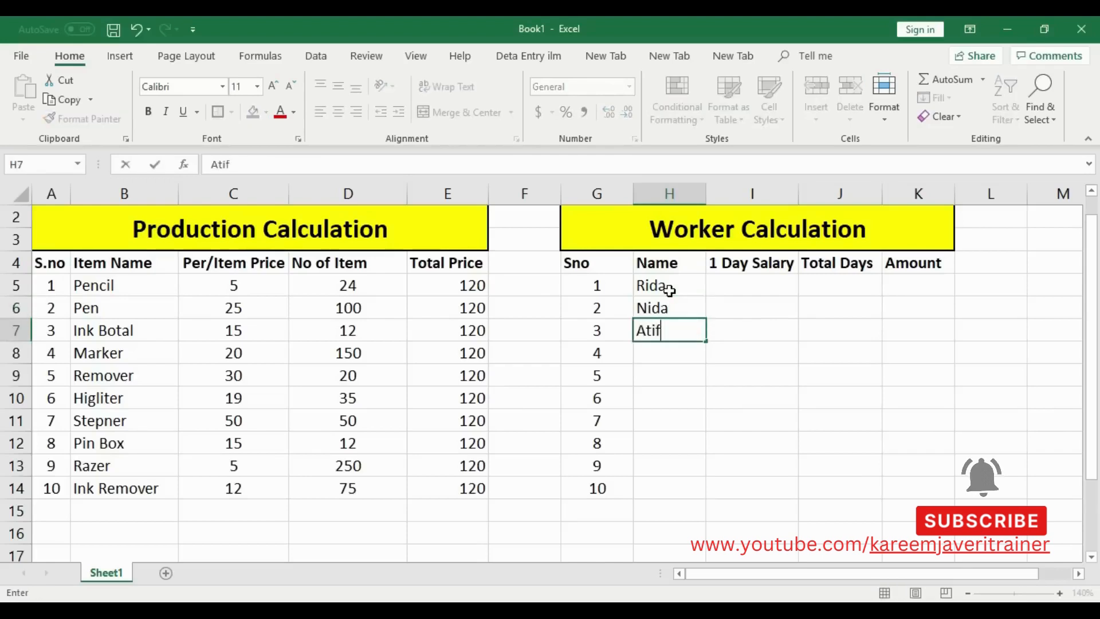
{"action": "key", "text": "Return"}
{"action": "type", "text": "Ija"}
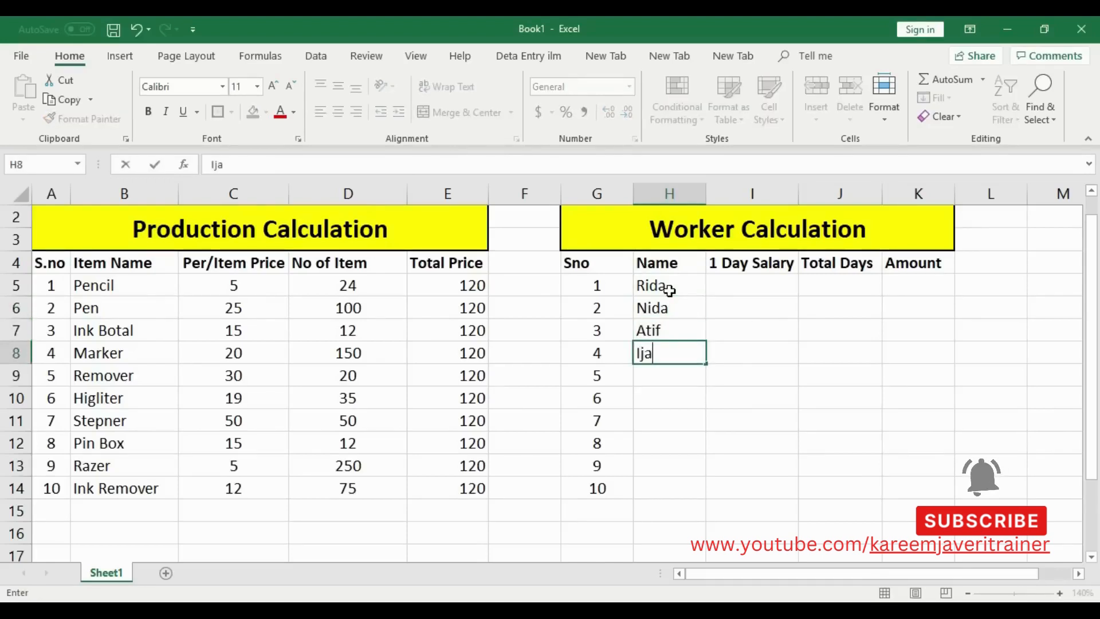
{"action": "type", "text": "z"}
{"action": "key", "text": "Return"}
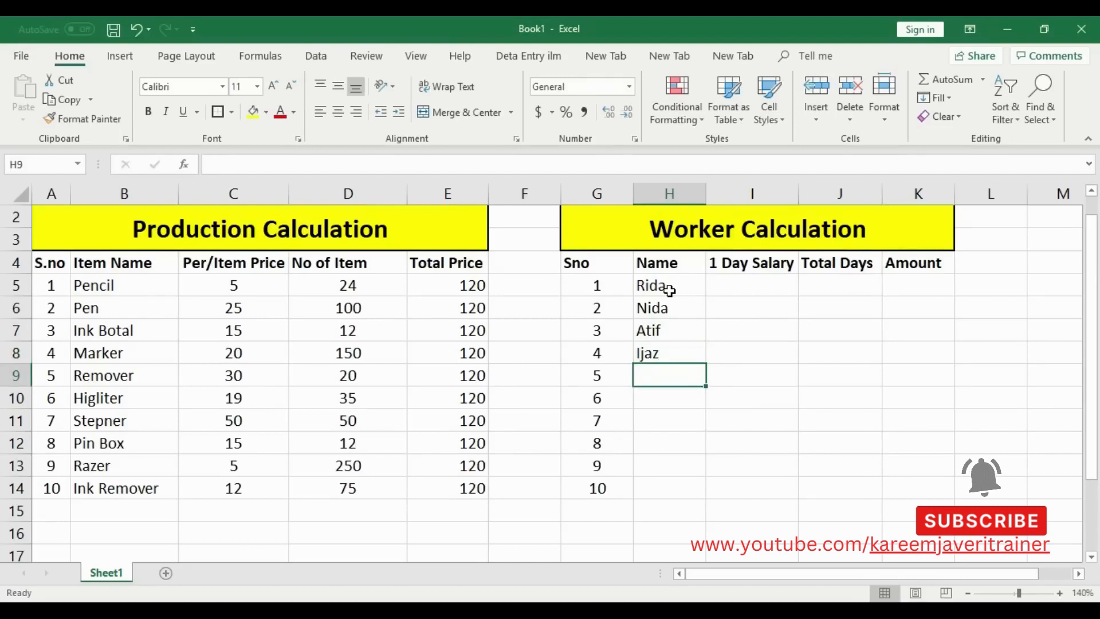
{"action": "type", "text": "Aleeza"}
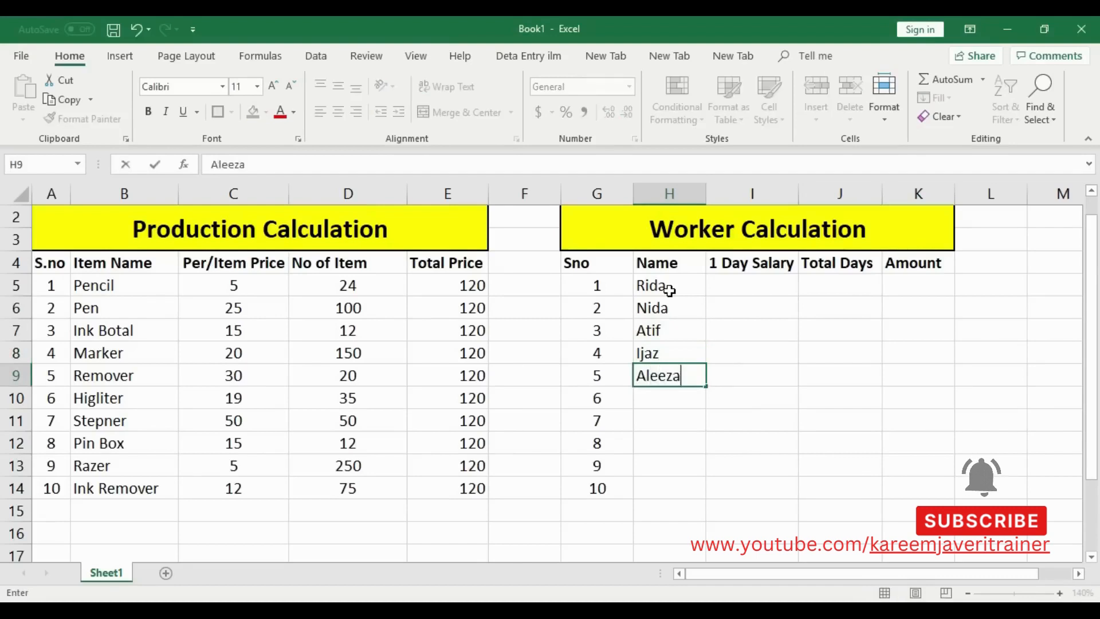
{"action": "key", "text": "Return"}
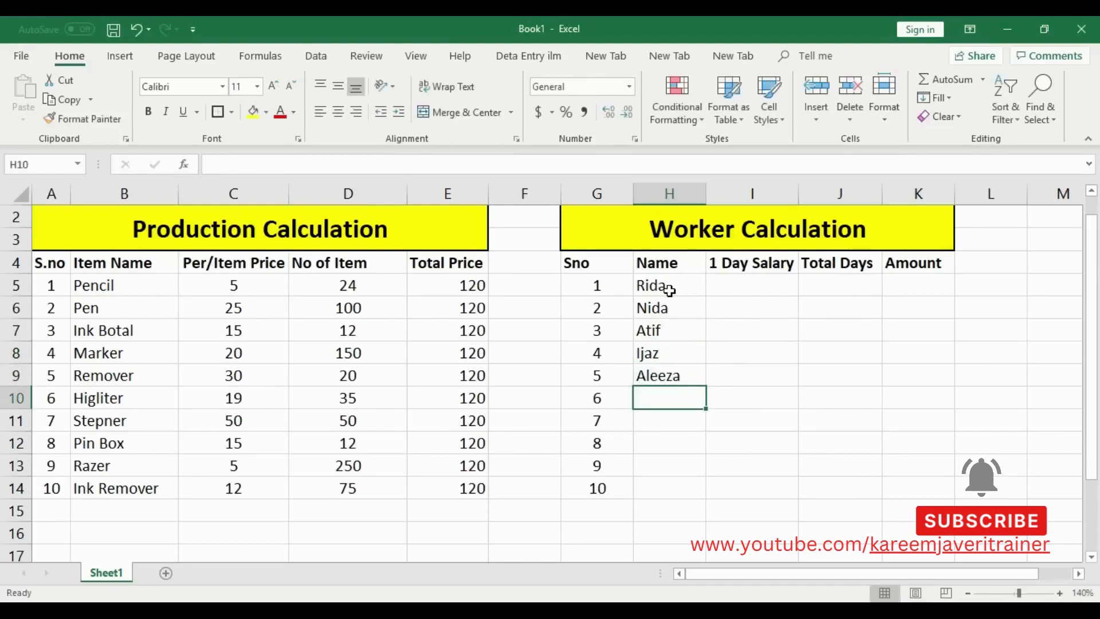
Step: Fill in the first names of workers 6 to 10 in cells H10 to H14
{"action": "type", "text": "Sadia"}
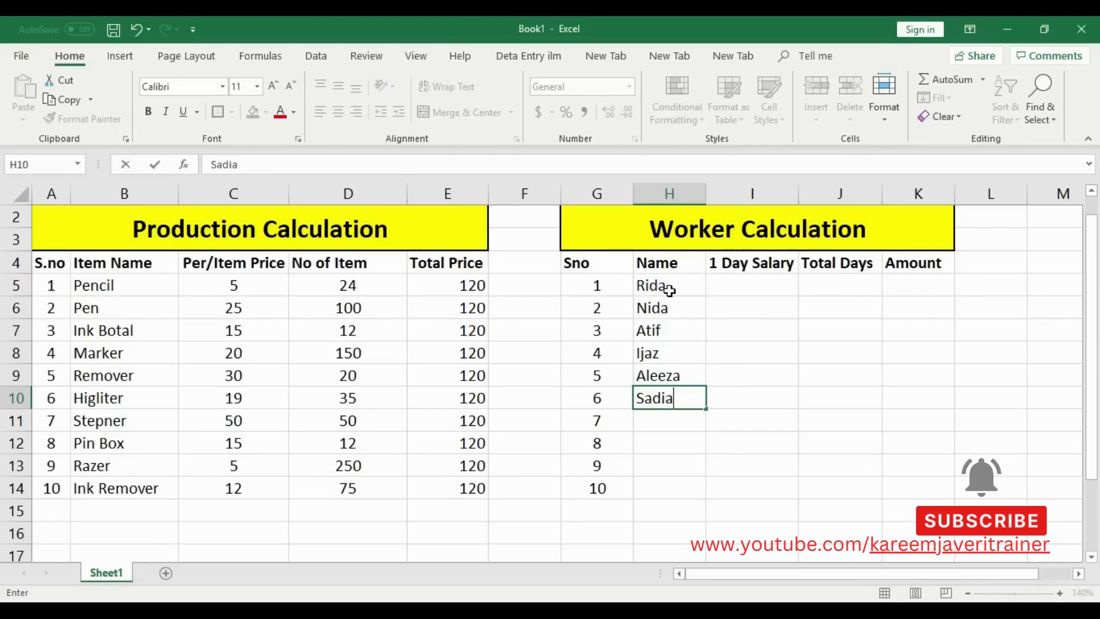
{"action": "key", "text": "Return"}
{"action": "type", "text": "Amna"}
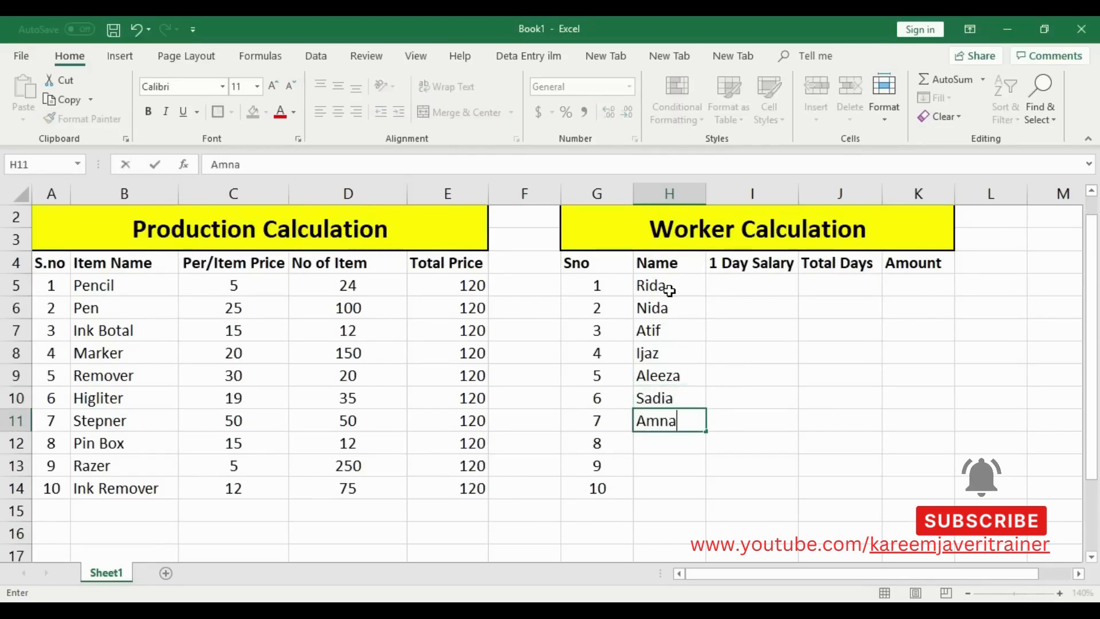
{"action": "key", "text": "Return"}
{"action": "type", "text": "Noreen"}
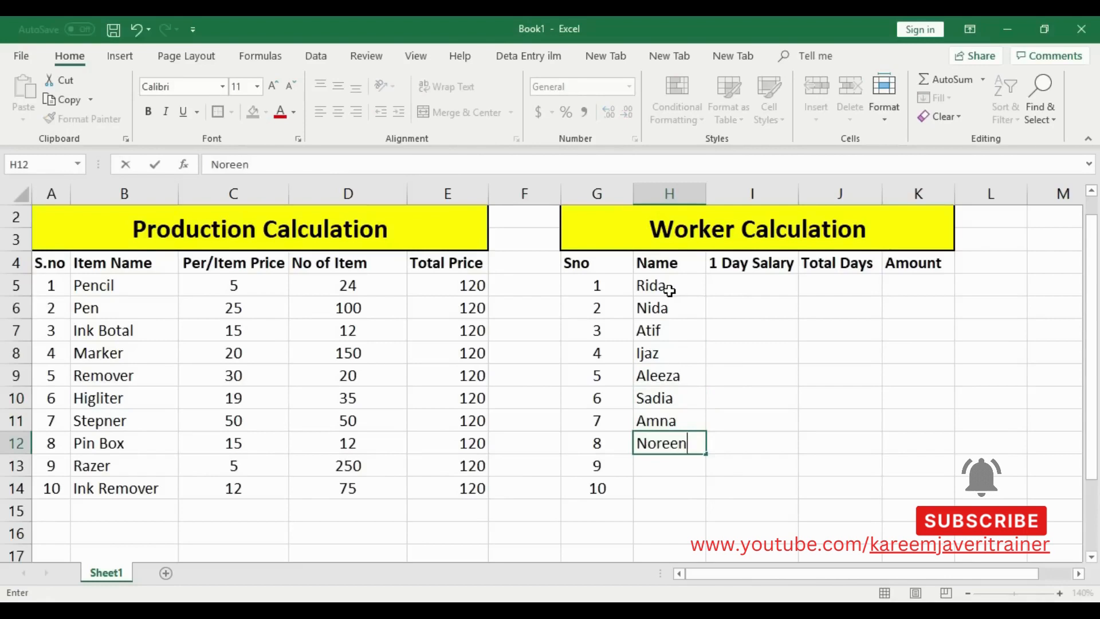
{"action": "key", "text": "Return"}
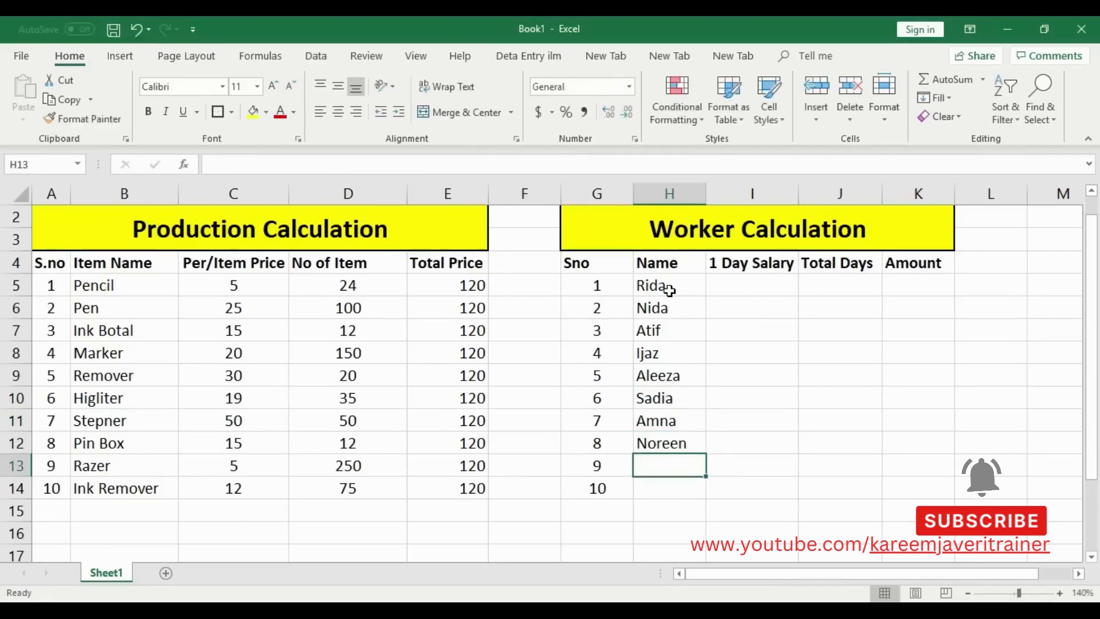
{"action": "type", "text": "Kamal"}
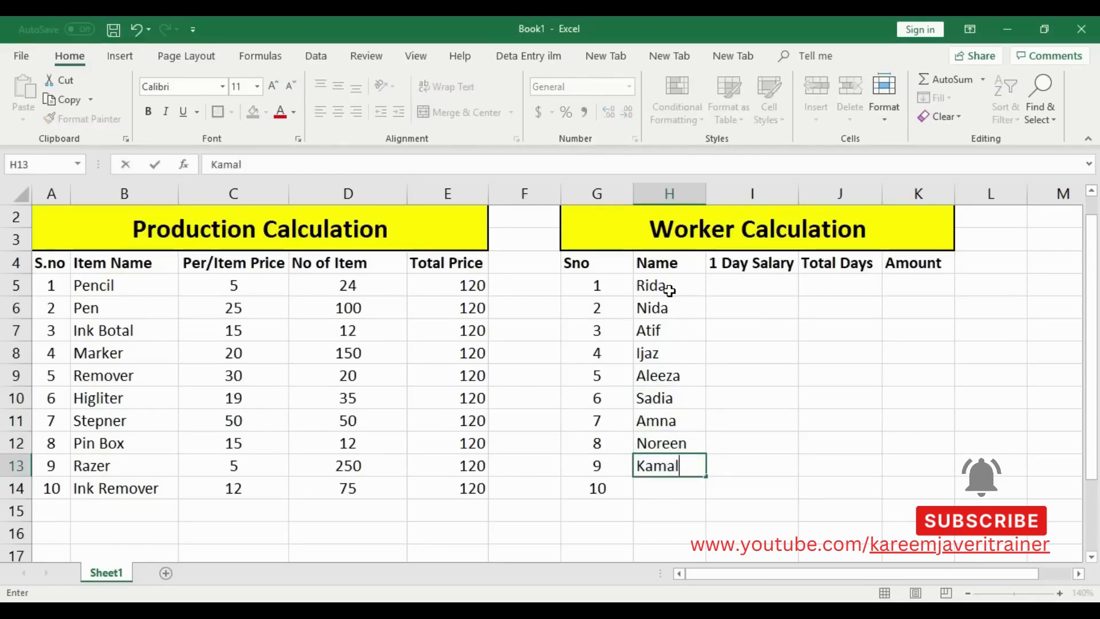
{"action": "key", "text": "Return"}
{"action": "type", "text": "Rafiq"}
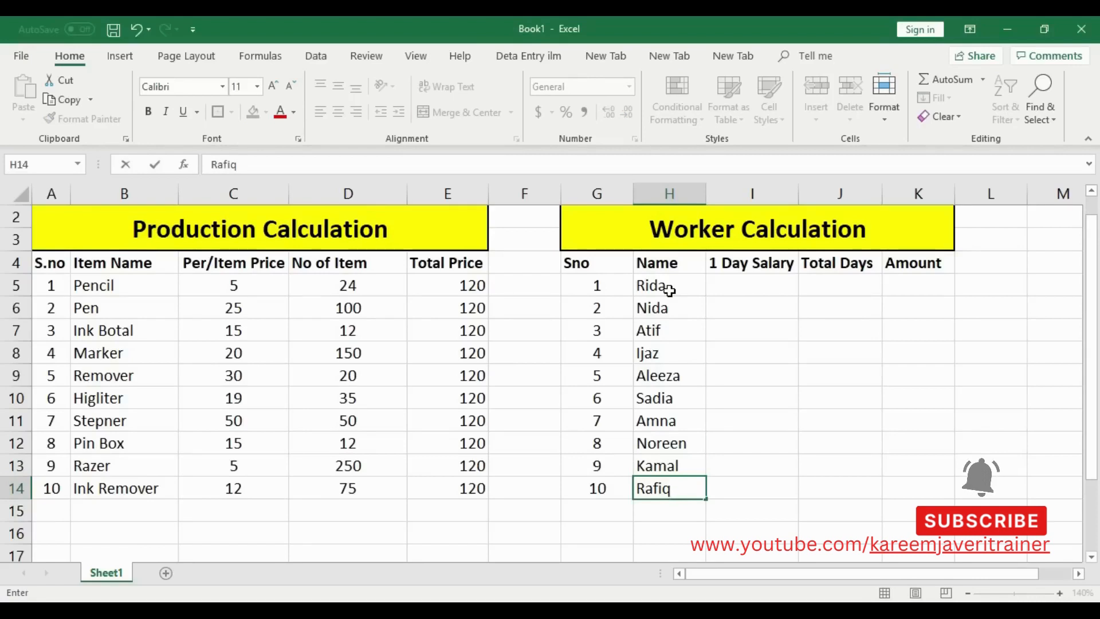
Step: Enter the 1 Day Salary values 500, 700, 300, 450 and 250 in cells I5 to I9
{"action": "left_click", "coordinate": [753, 282]}
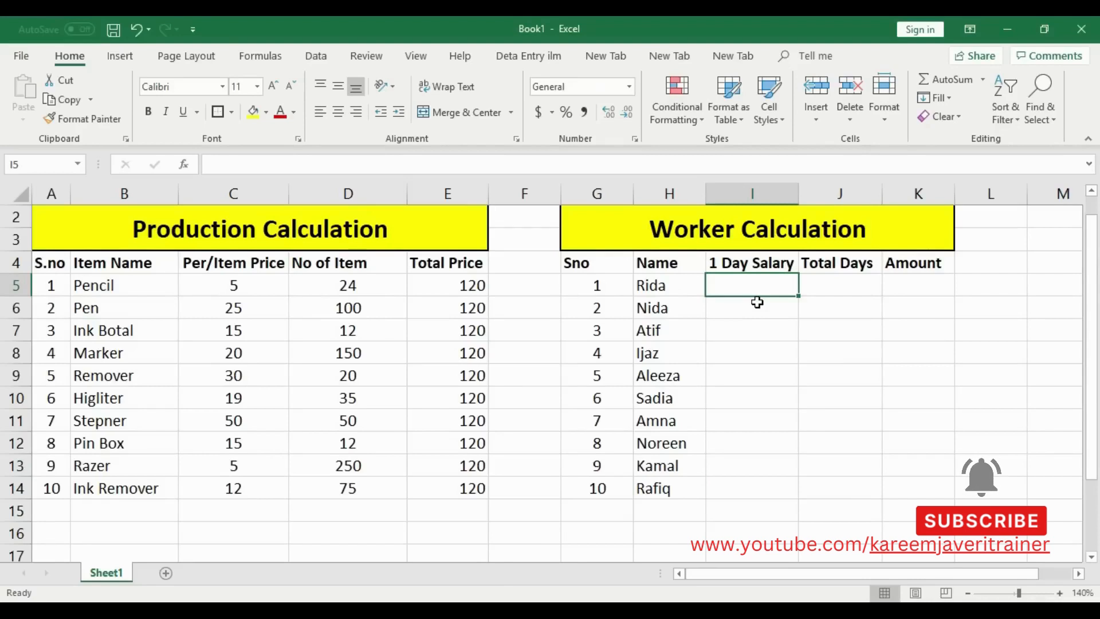
{"action": "type", "text": "500"}
{"action": "key", "text": "Return"}
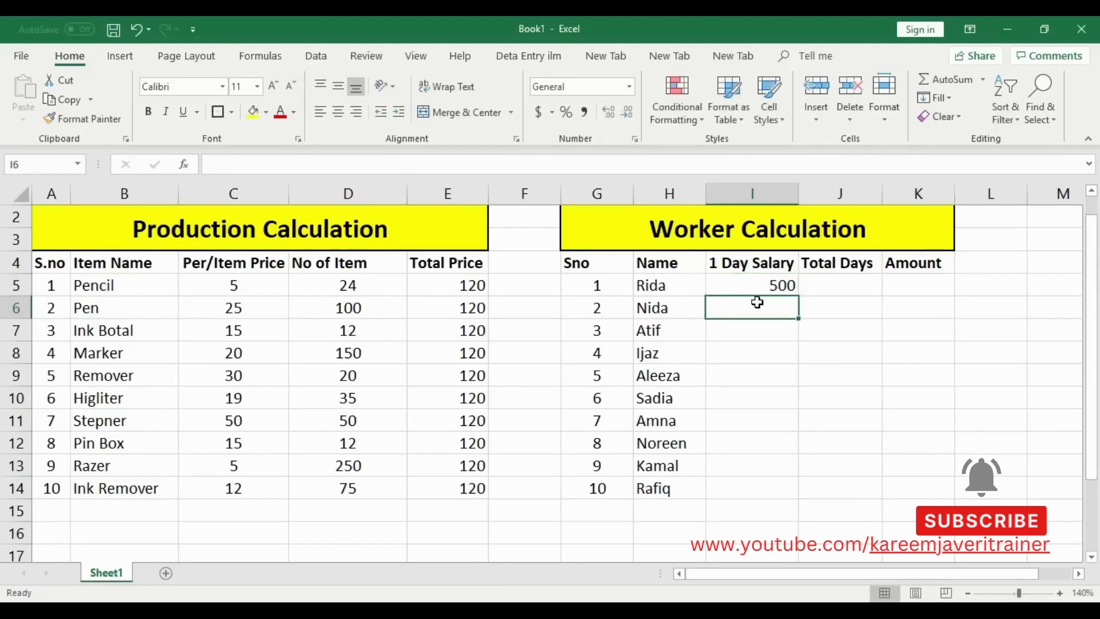
{"action": "type", "text": "700"}
{"action": "key", "text": "Return"}
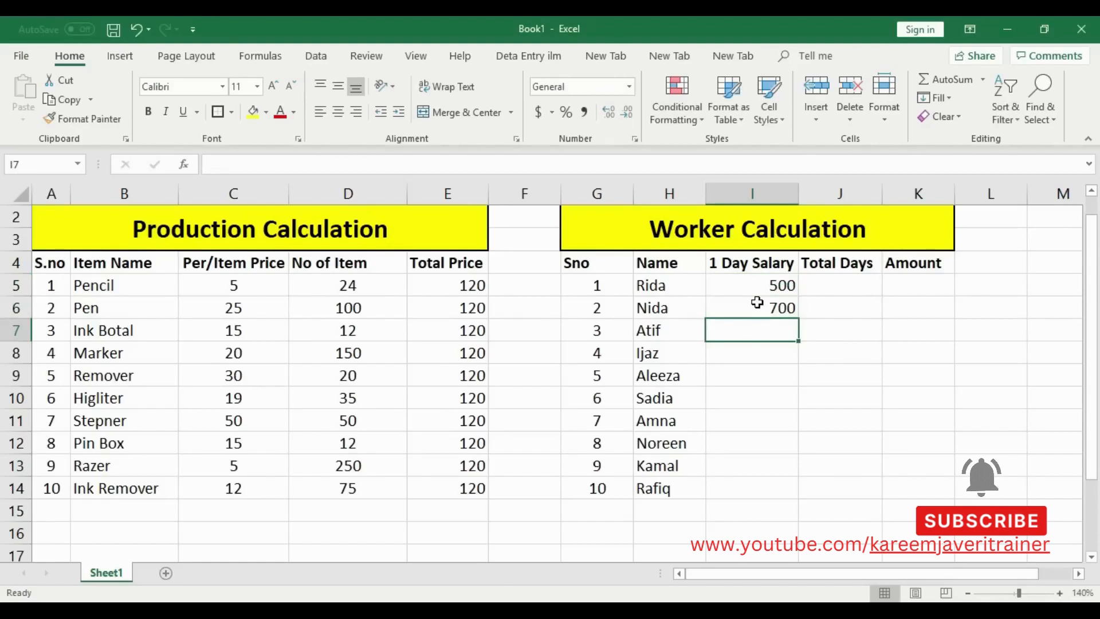
{"action": "type", "text": "300"}
{"action": "key", "text": "Return"}
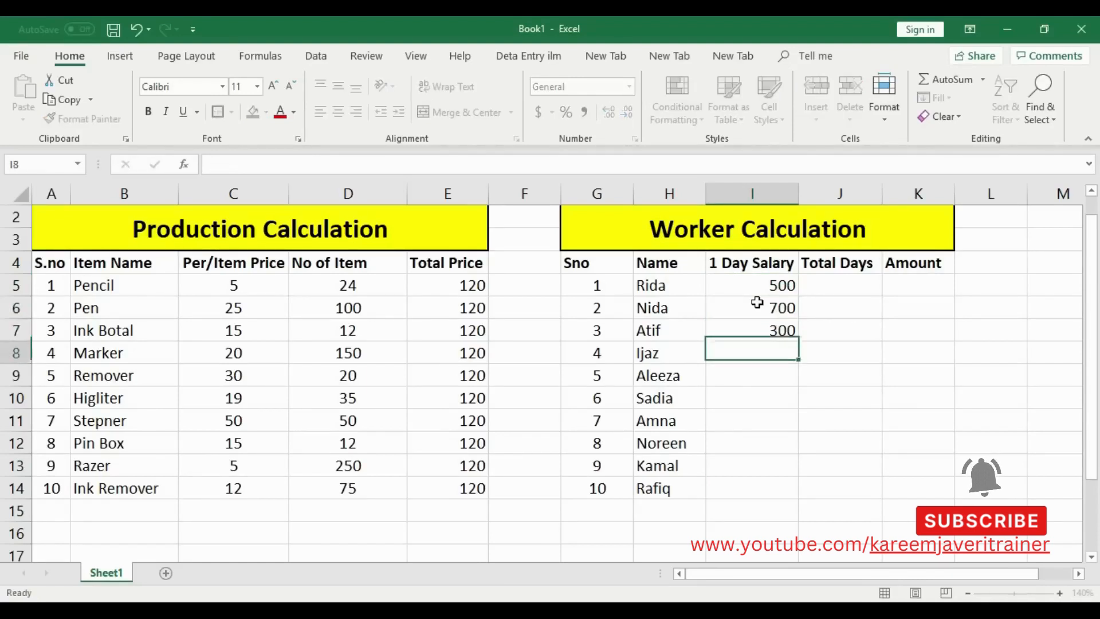
{"action": "type", "text": "450"}
{"action": "key", "text": "Return"}
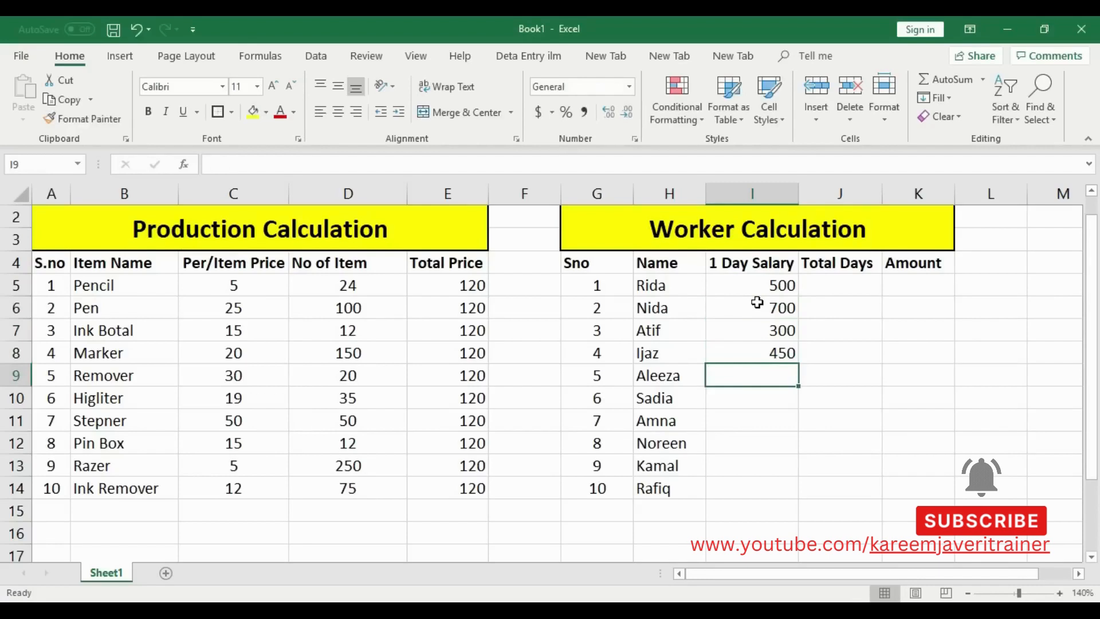
{"action": "type", "text": "250"}
{"action": "key", "text": "Return"}
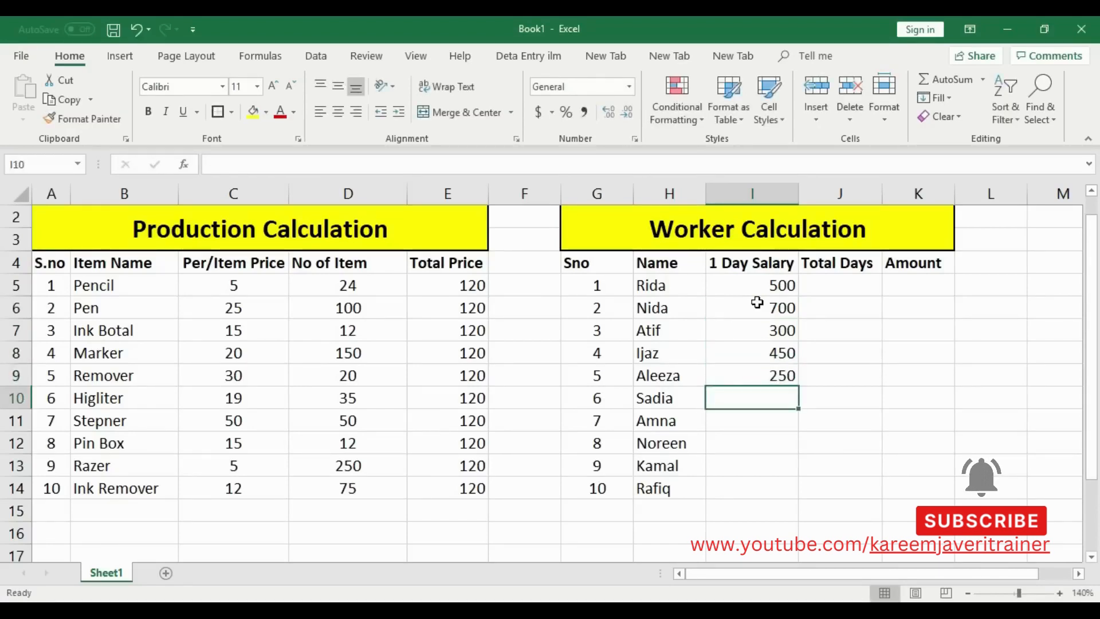
Step: Complete the 1 Day Salary column with 300, 100, 78, 1200 and 20 in cells I10 to I14
{"action": "type", "text": "300"}
{"action": "key", "text": "Return"}
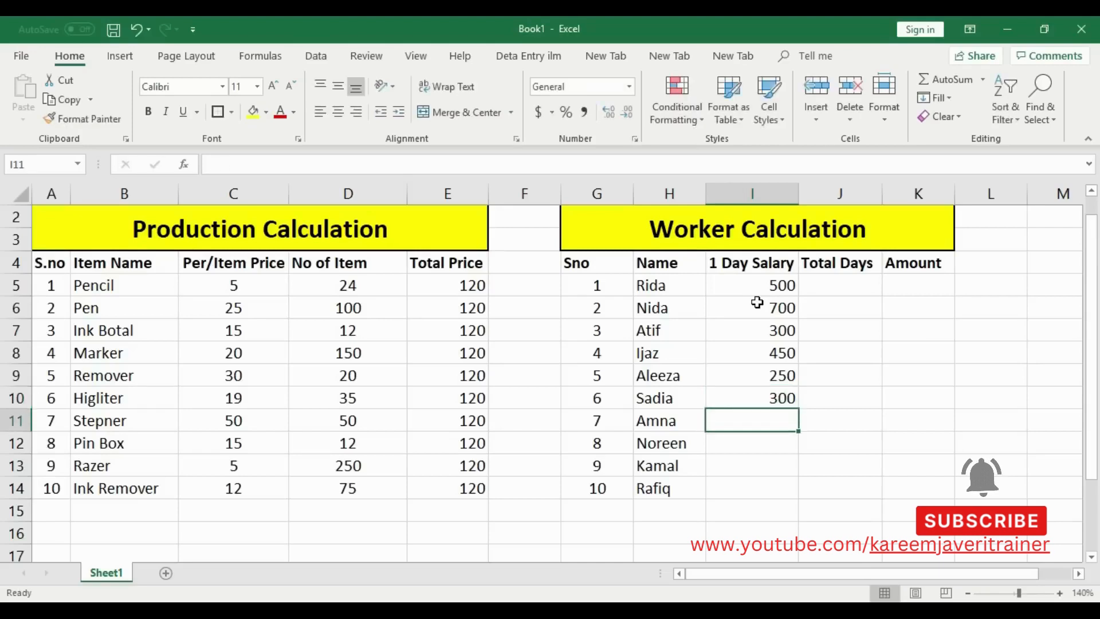
{"action": "type", "text": "100"}
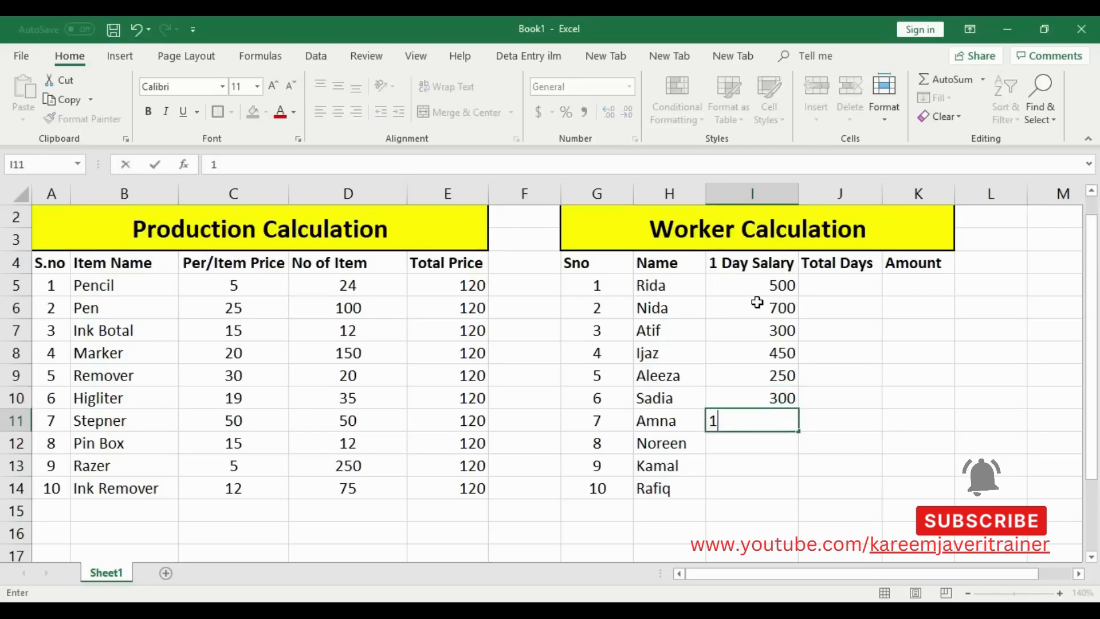
{"action": "key", "text": "Return"}
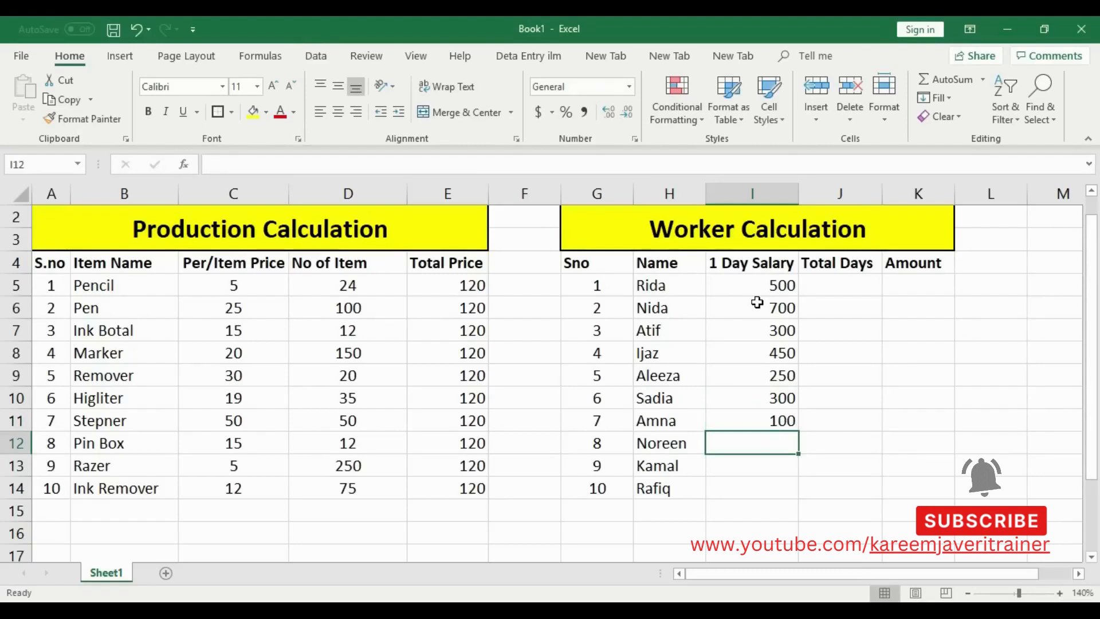
{"action": "type", "text": "78"}
{"action": "key", "text": "Return"}
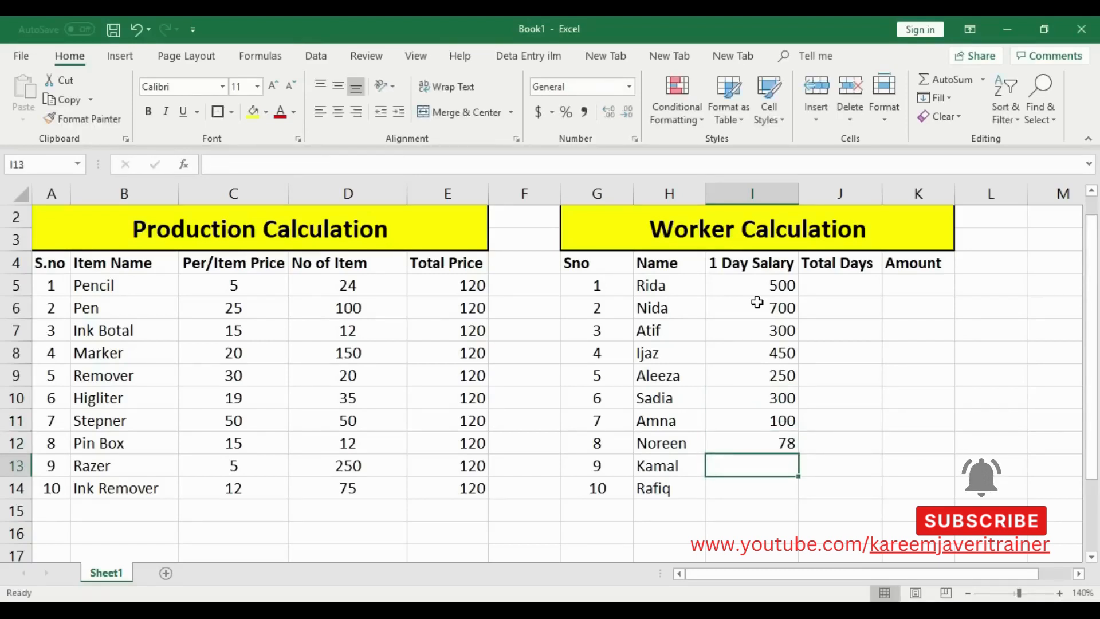
{"action": "type", "text": "1200"}
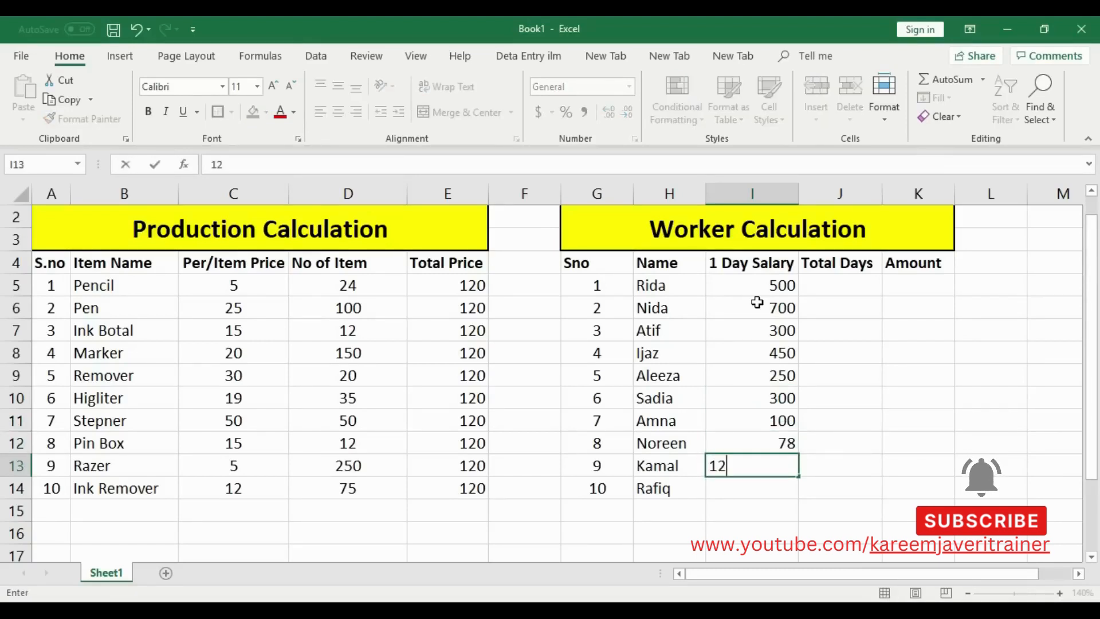
{"action": "key", "text": "Return"}
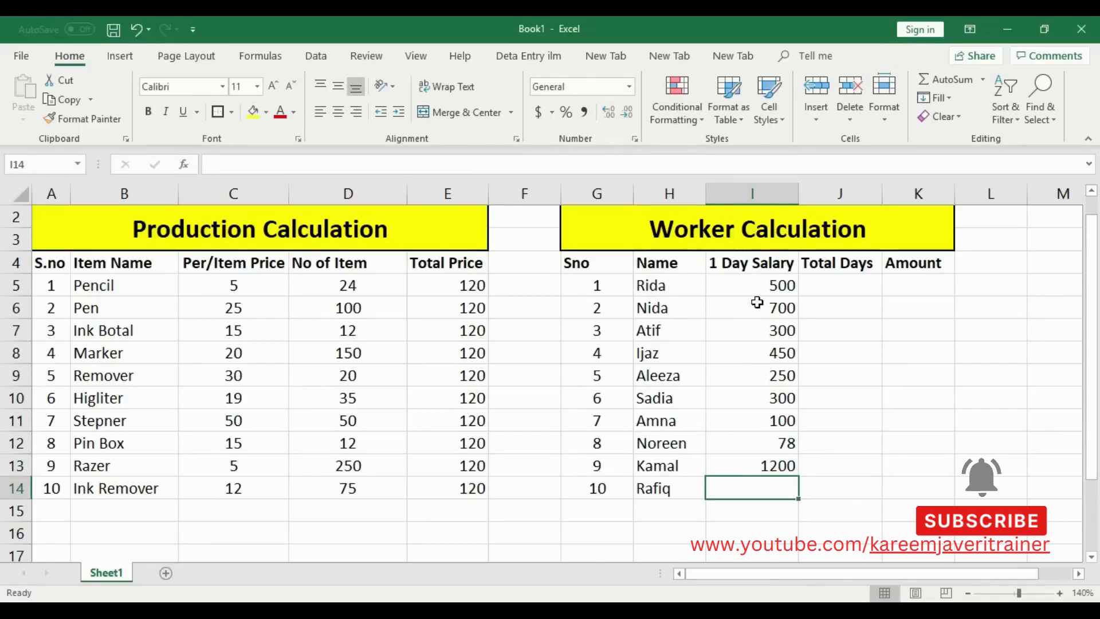
{"action": "type", "text": "20"}
{"action": "key", "text": "Tab"}
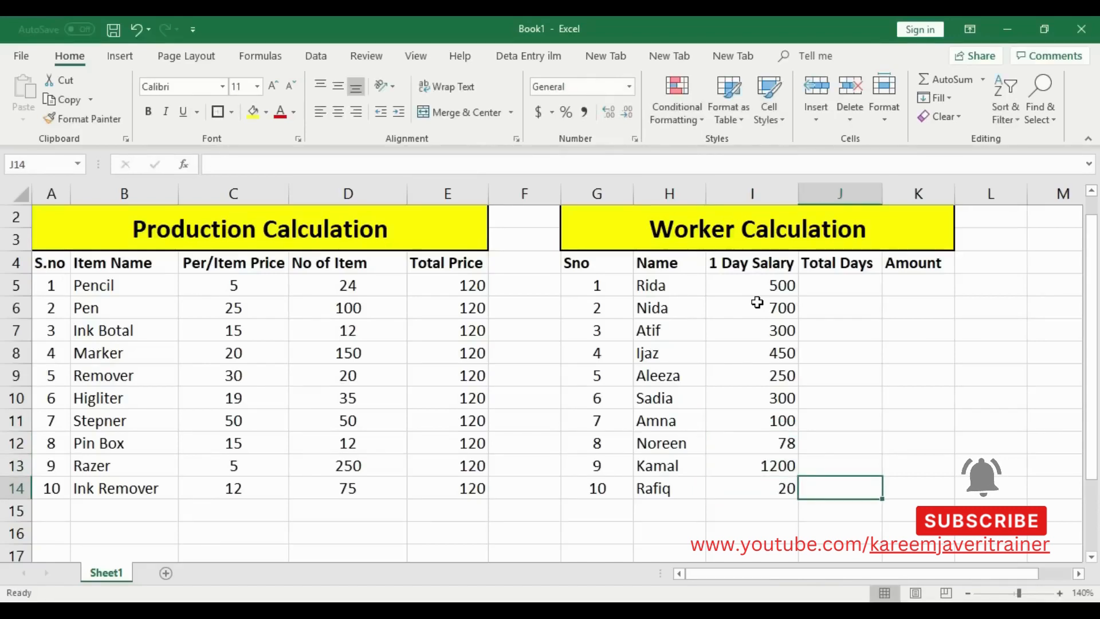
Step: Enter the Total Days values 10, 12, 13, 25 and 29 in cells J5 to J9
{"action": "key", "text": "Up"}
{"action": "key", "text": "Up"}
{"action": "key", "text": "Up"}
{"action": "key", "text": "Up"}
{"action": "key", "text": "Up"}
{"action": "key", "text": "Up"}
{"action": "key", "text": "Up"}
{"action": "key", "text": "Up"}
{"action": "key", "text": "Up"}
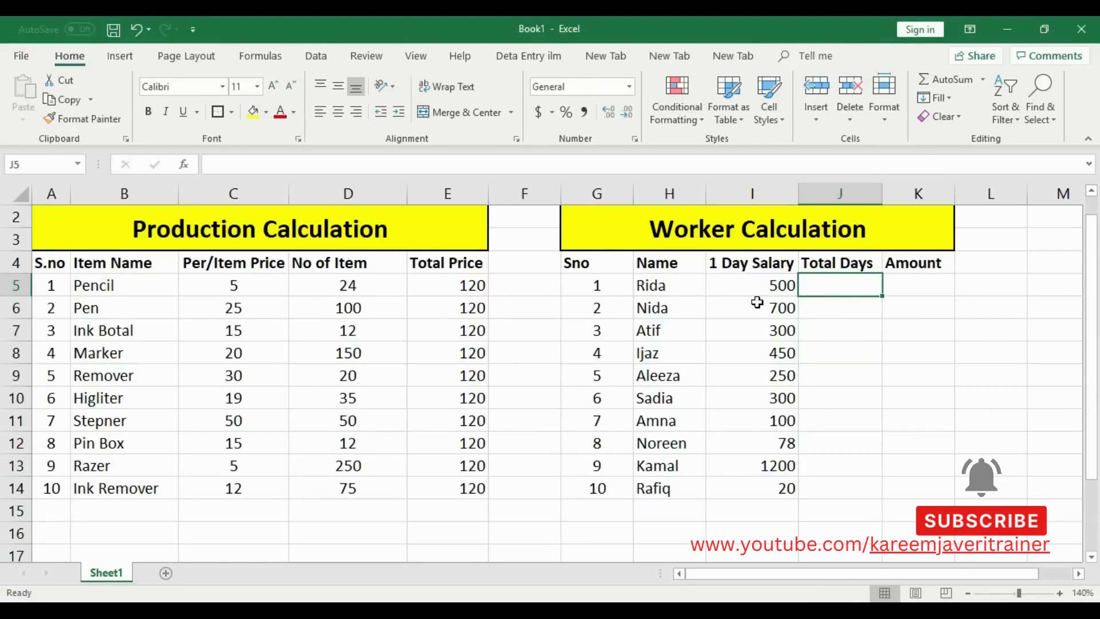
{"action": "type", "text": "10"}
{"action": "key", "text": "Return"}
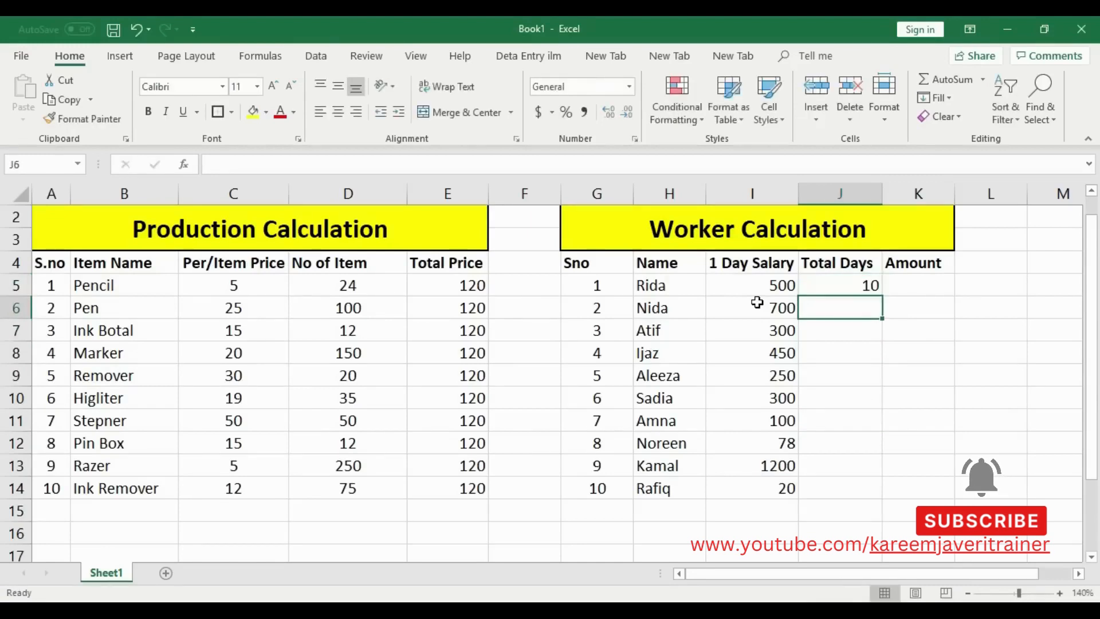
{"action": "type", "text": "12"}
{"action": "key", "text": "Return"}
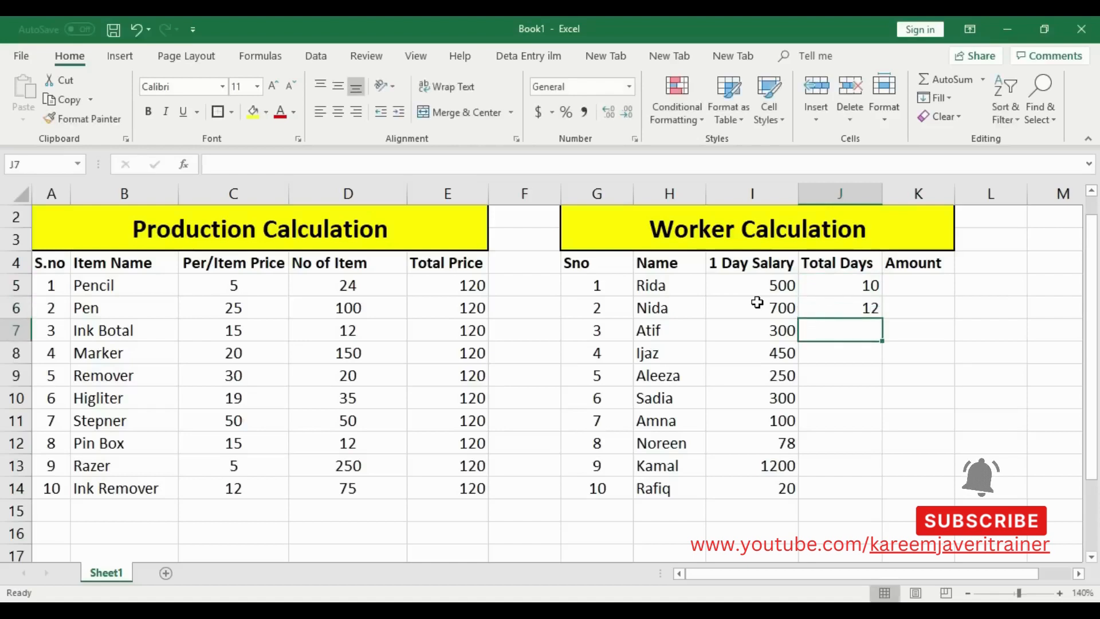
{"action": "type", "text": "13"}
{"action": "key", "text": "Return"}
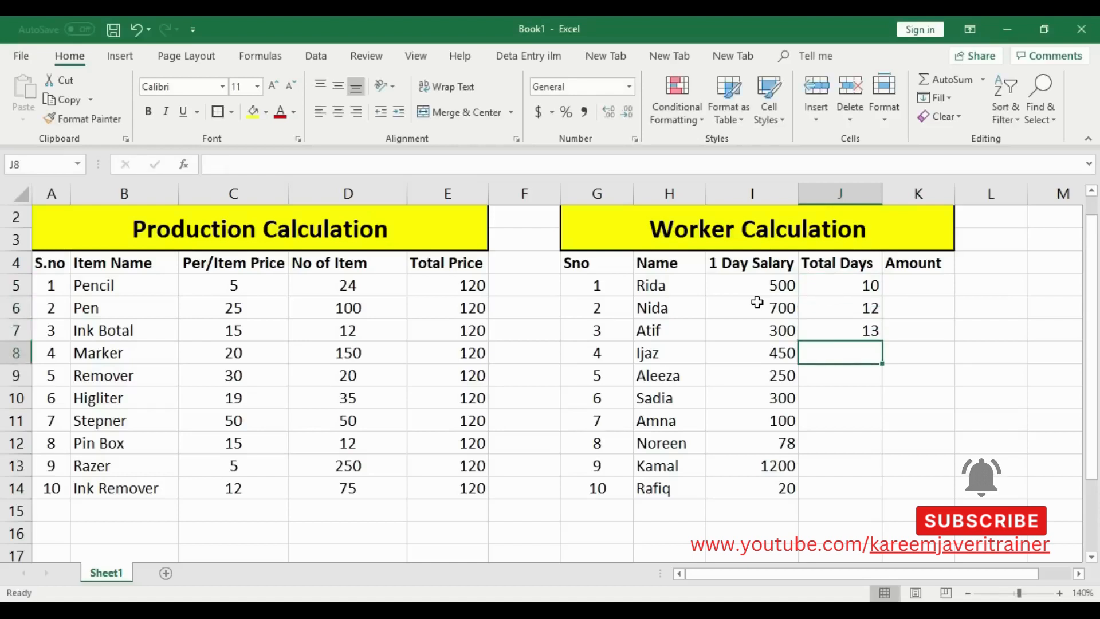
{"action": "type", "text": "25"}
{"action": "key", "text": "Return"}
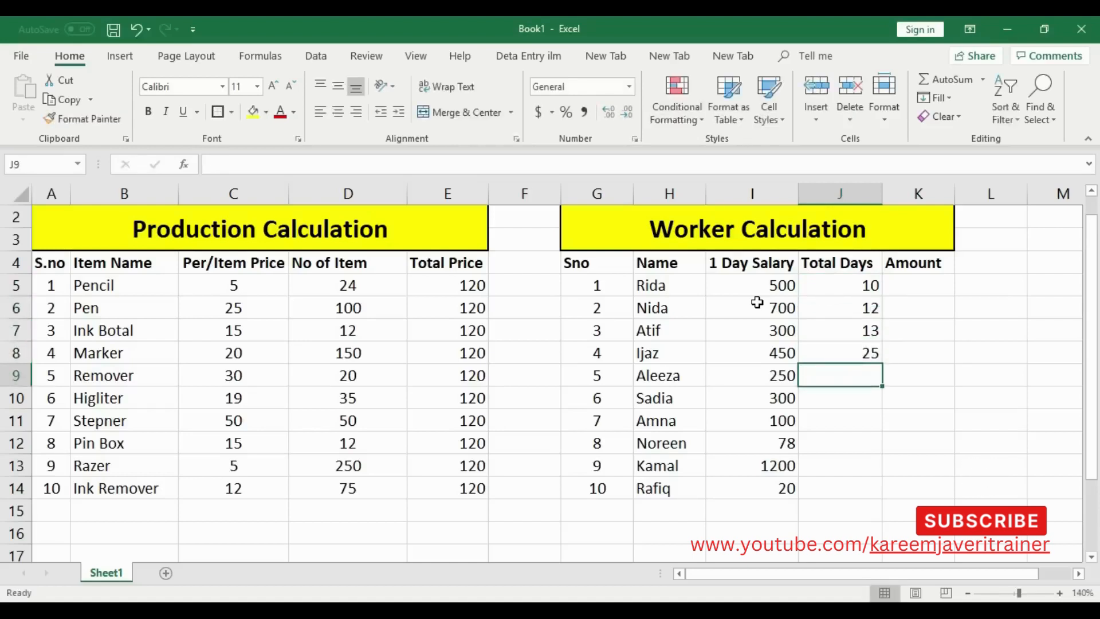
{"action": "type", "text": "29"}
{"action": "key", "text": "Return"}
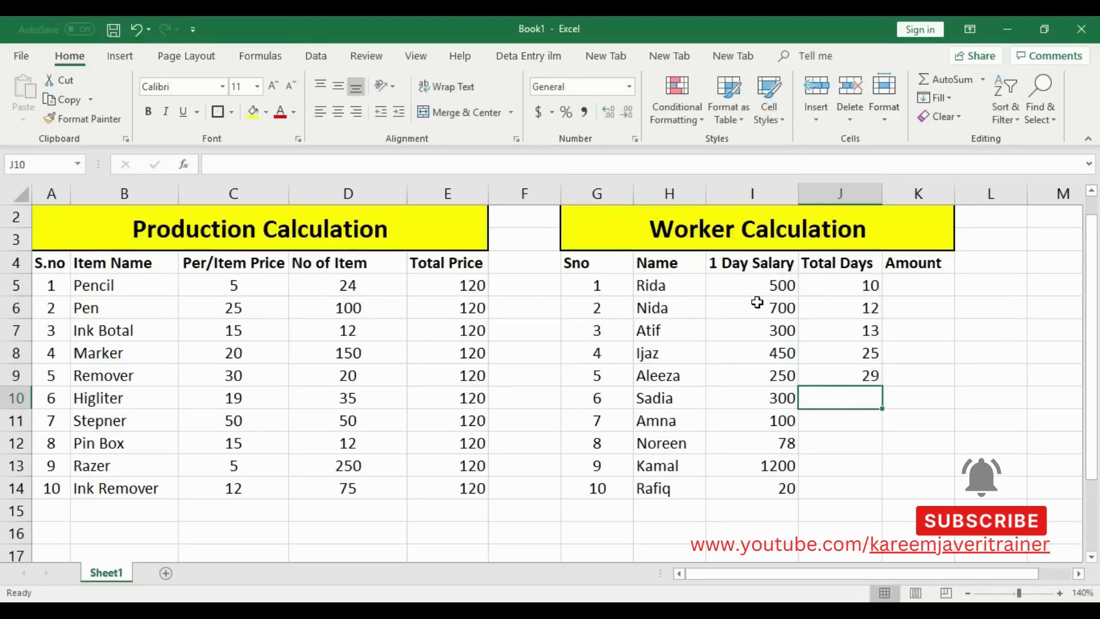
Step: Complete the Total Days column with 31, 45, 2, 90 and 22 in cells J10 to J14
{"action": "type", "text": "8"}
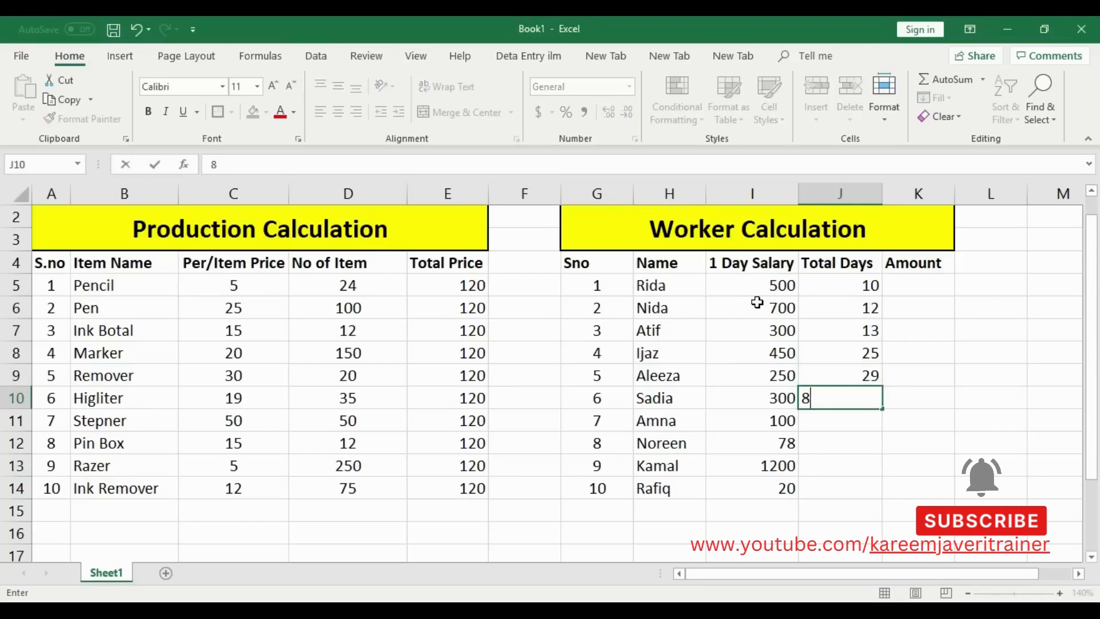
{"action": "key", "text": "BackSpace"}
{"action": "type", "text": "31"}
{"action": "key", "text": "Return"}
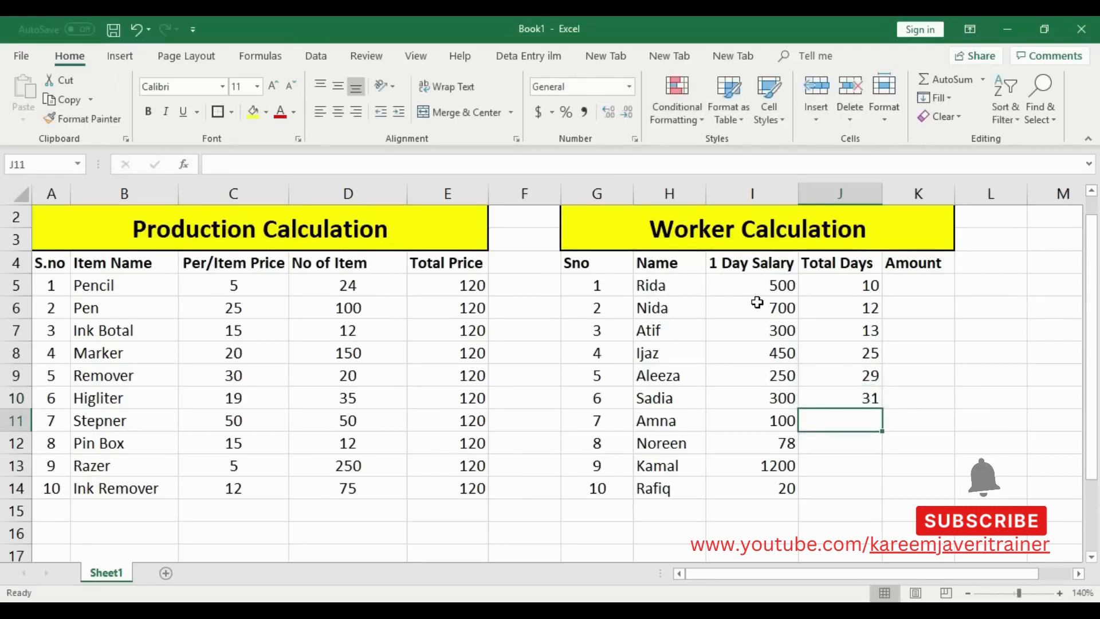
{"action": "type", "text": "45"}
{"action": "key", "text": "Return"}
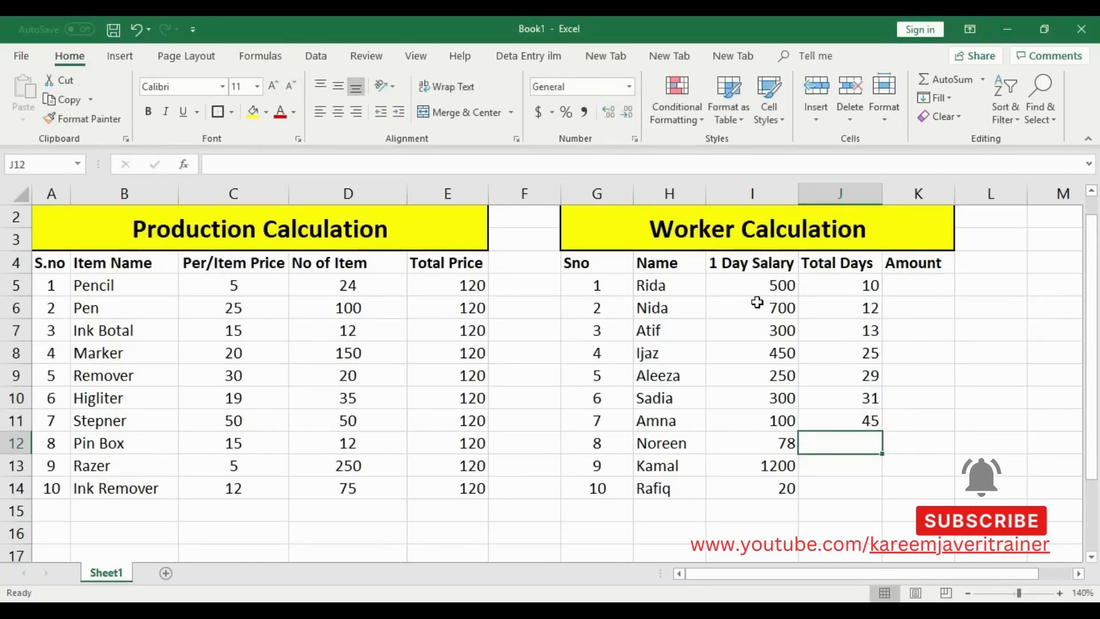
{"action": "type", "text": "2"}
{"action": "key", "text": "Return"}
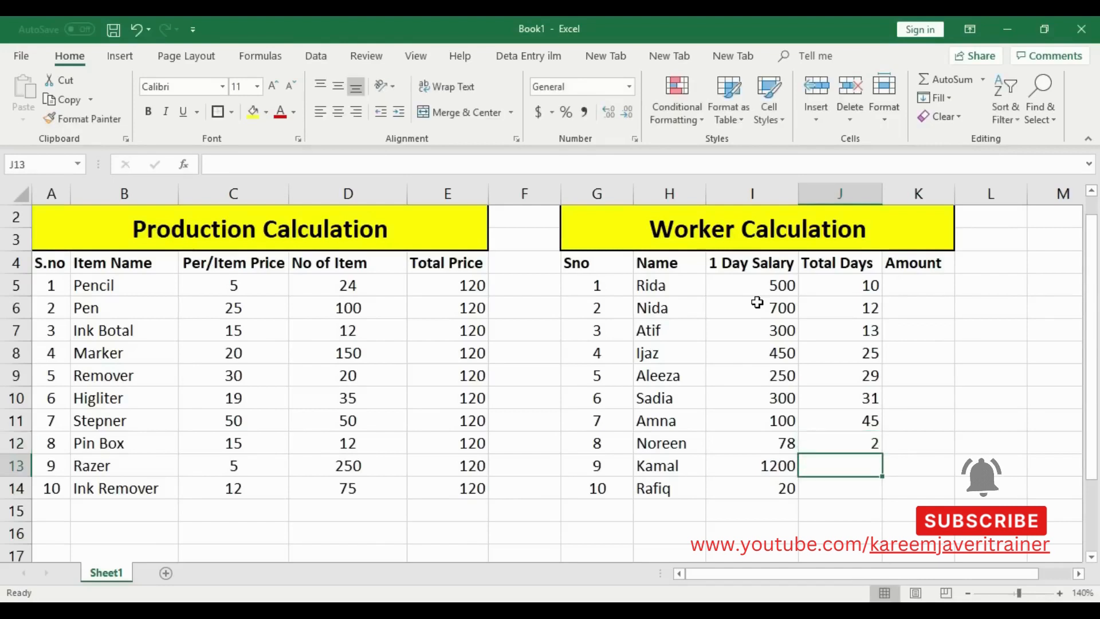
{"action": "type", "text": "90"}
{"action": "key", "text": "Return"}
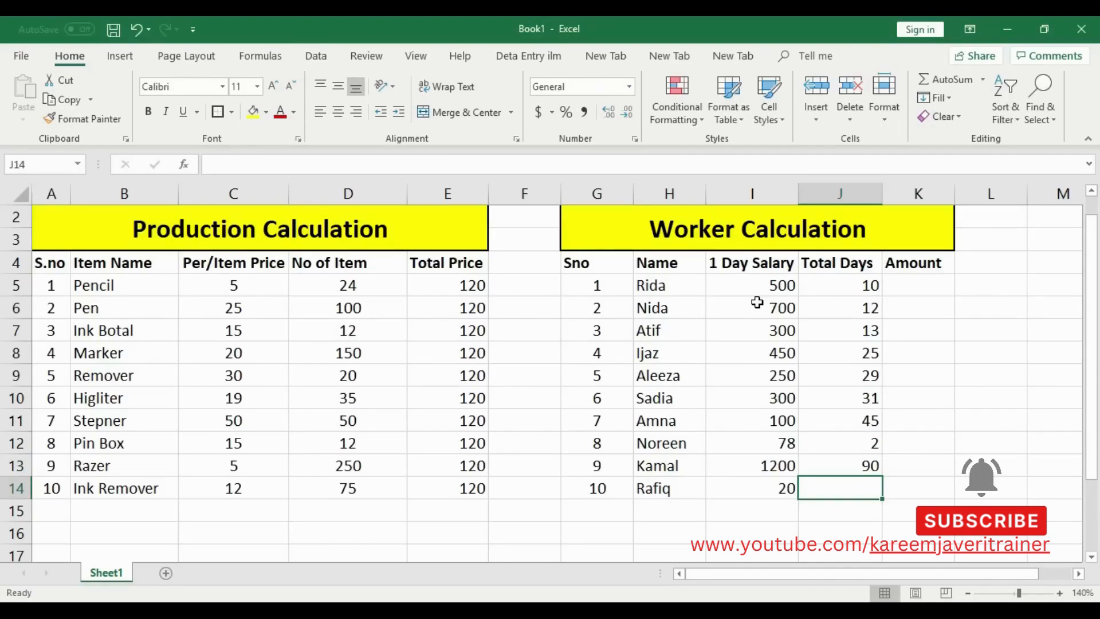
{"action": "type", "text": "22"}
{"action": "key", "text": "Up"}
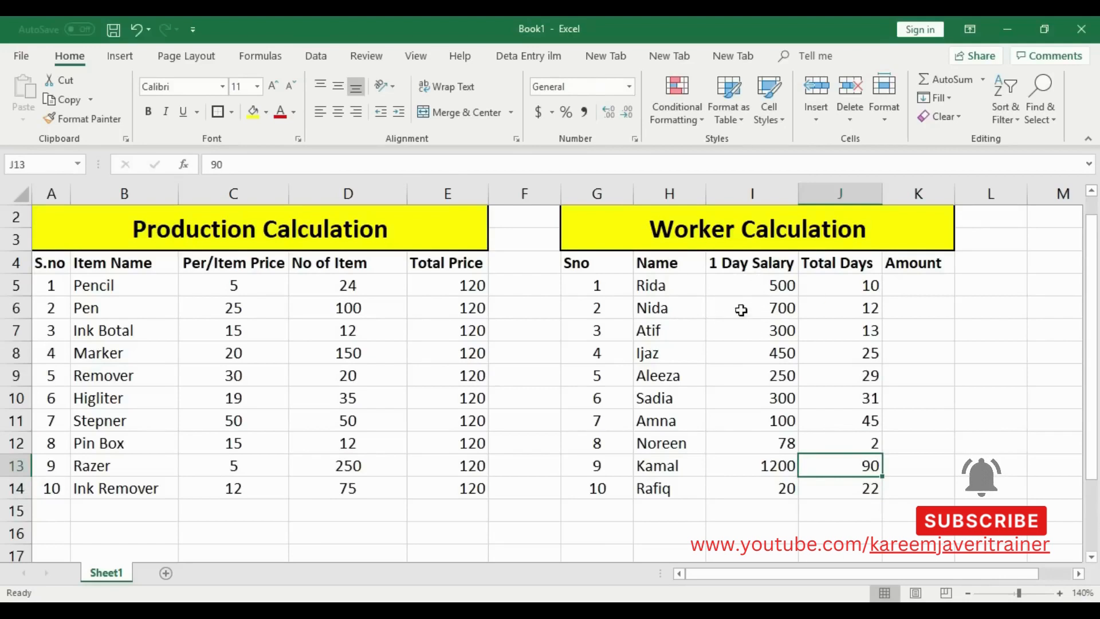
Step: Review the 1 Day Salary values in I5:I14, the Total Days values in J5:J14 and the first worker's row
{"action": "left_click_drag", "start_coordinate": [769, 283], "coordinate": [766, 491]}
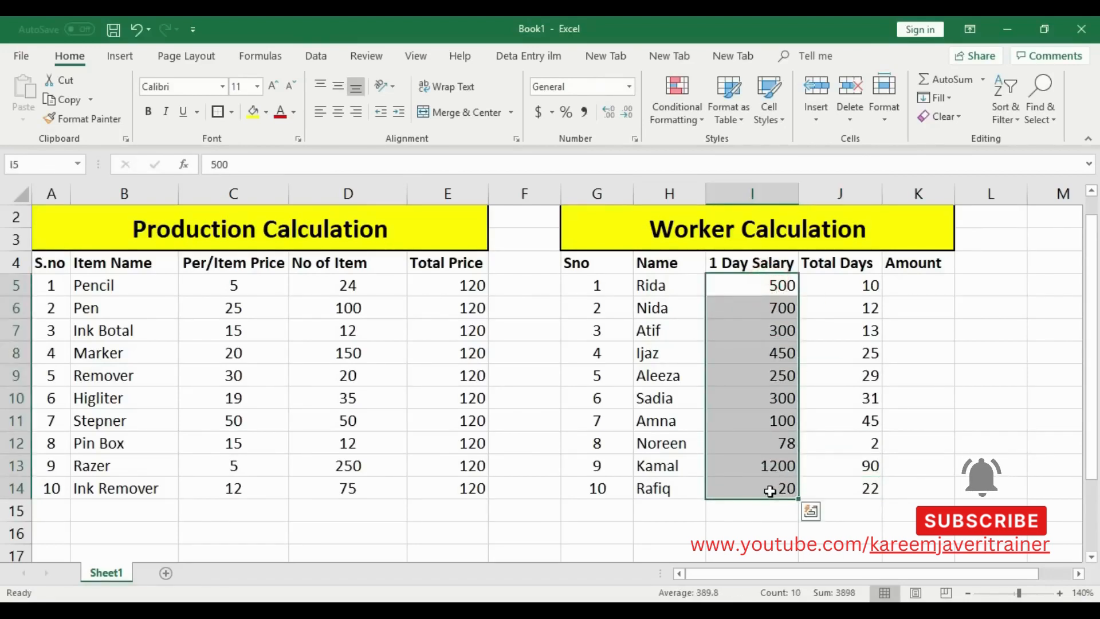
{"action": "left_click", "coordinate": [867, 294]}
{"action": "left_click_drag", "start_coordinate": [868, 293], "coordinate": [851, 487]}
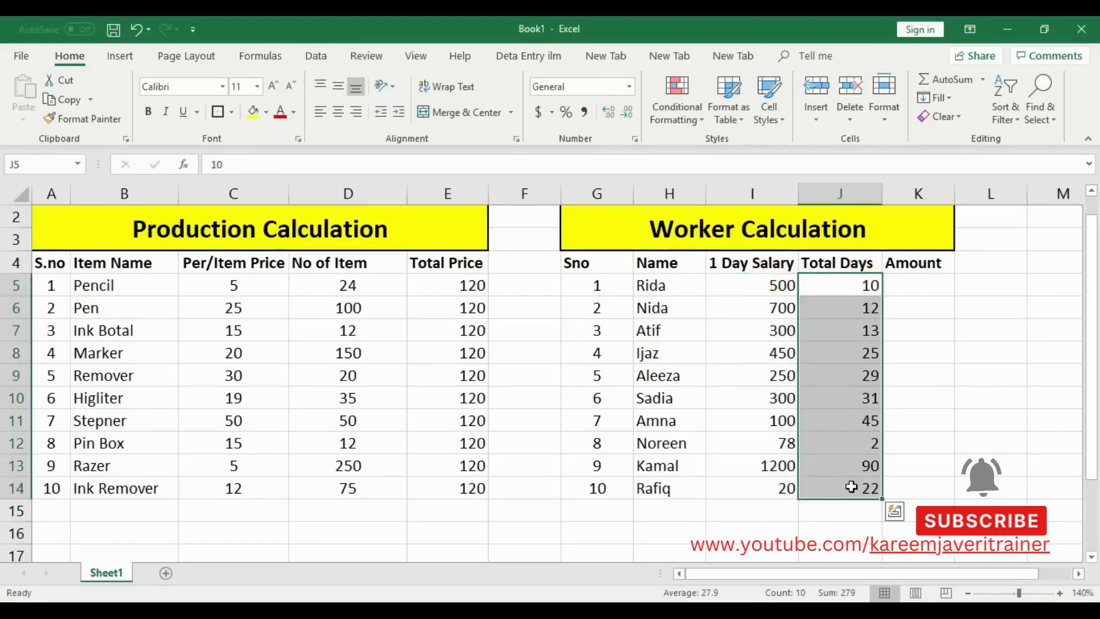
{"action": "left_click", "coordinate": [776, 287]}
{"action": "left_click", "coordinate": [661, 286]}
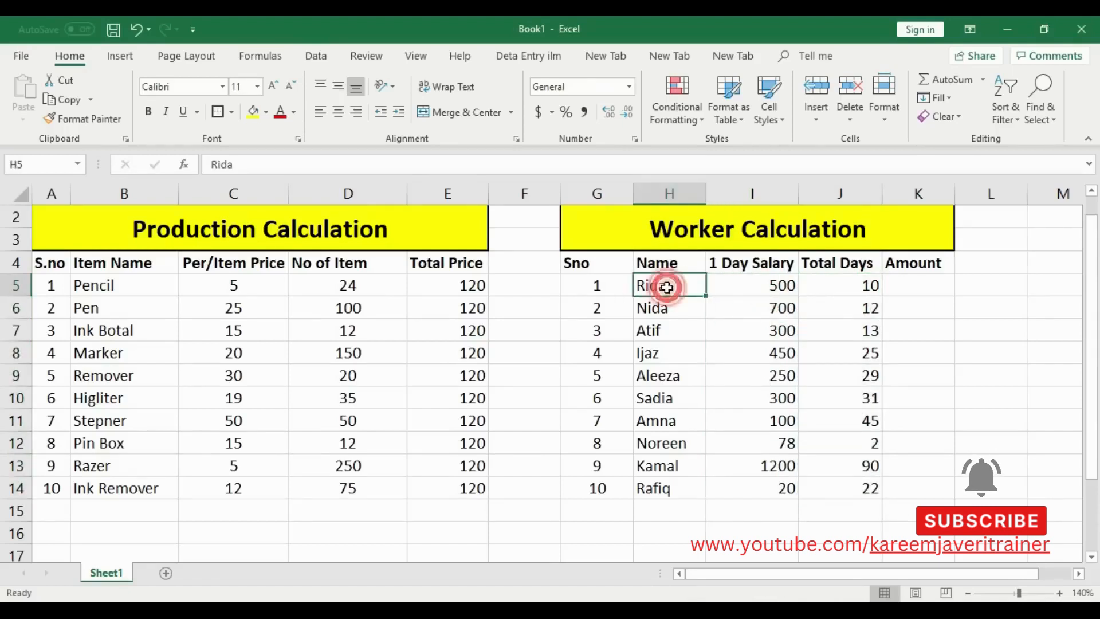
{"action": "left_click", "coordinate": [875, 285]}
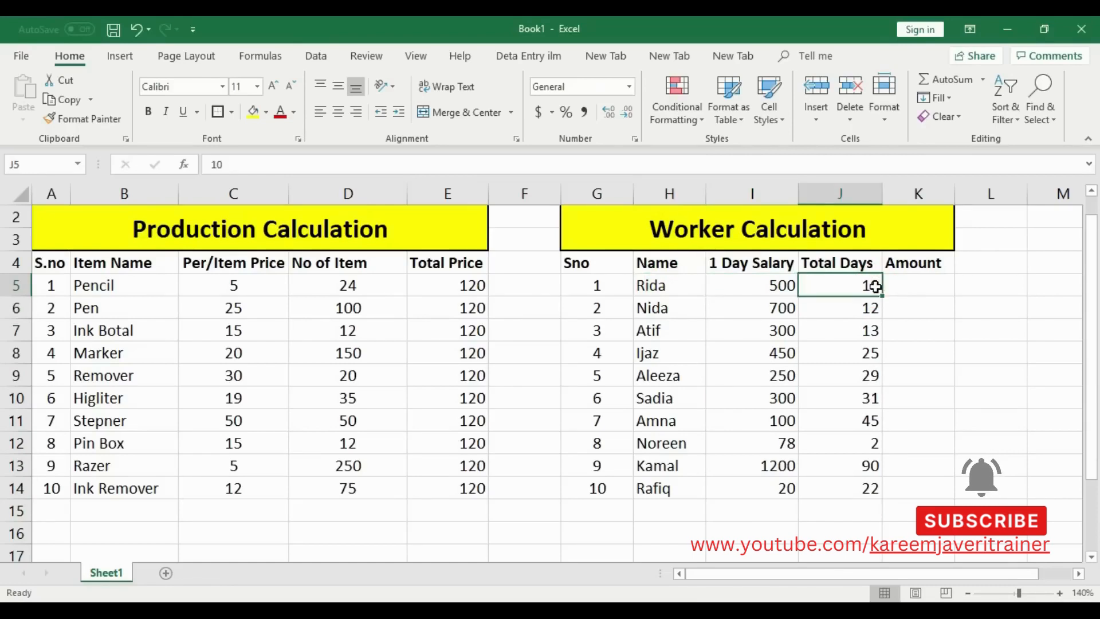
Step: Calculate the first worker's Amount in K5 by multiplying 1 Day Salary by Total Days with =I5*J5
{"action": "left_click", "coordinate": [918, 286]}
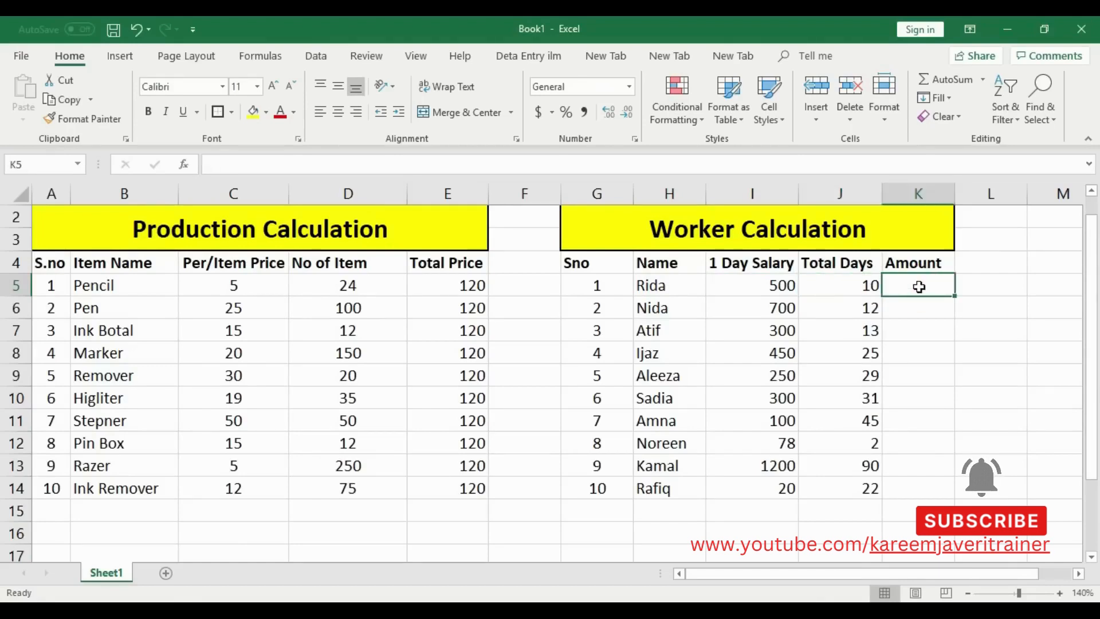
{"action": "type", "text": "="}
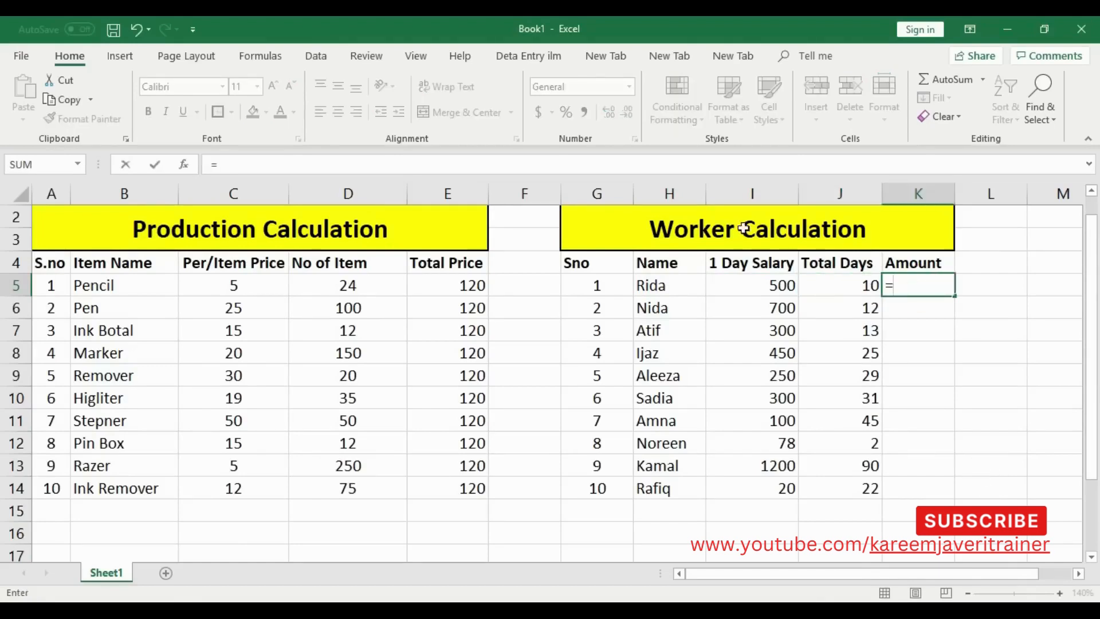
{"action": "left_click", "coordinate": [778, 285]}
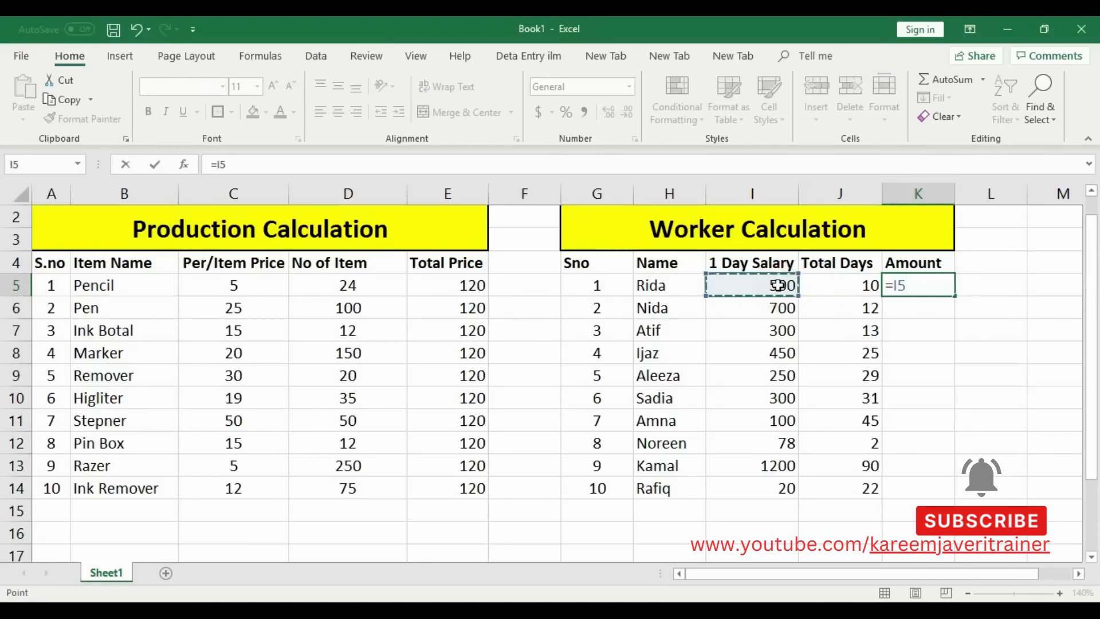
{"action": "type", "text": "*"}
{"action": "left_click", "coordinate": [839, 284]}
{"action": "key", "text": "Return"}
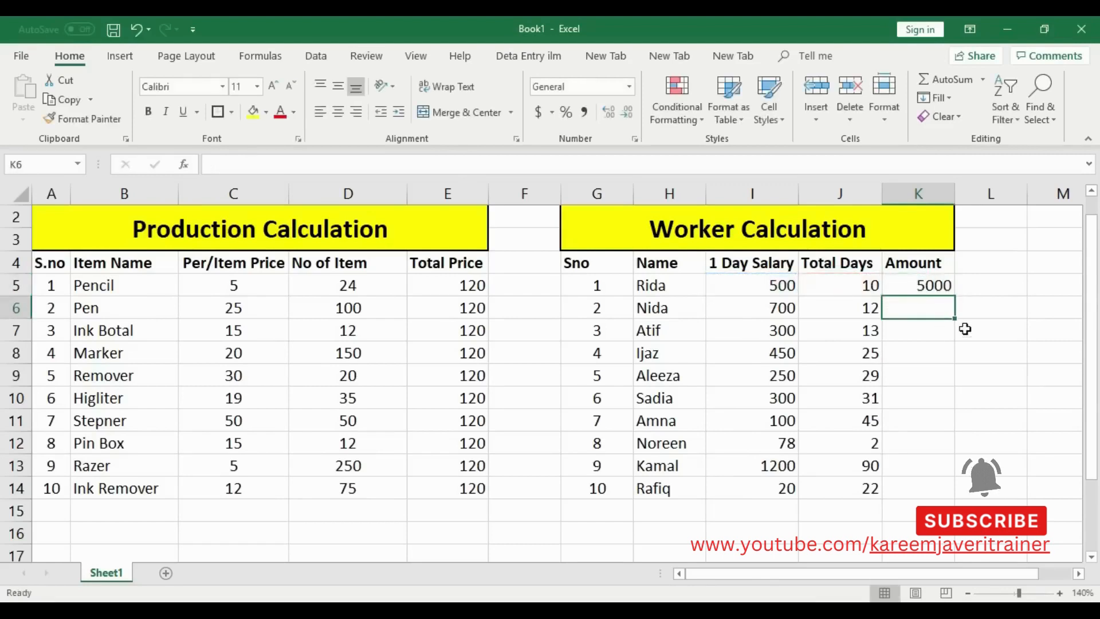
Step: Fill the Amount formula from K5 down to K14 for all ten workers
{"action": "left_click", "coordinate": [940, 286]}
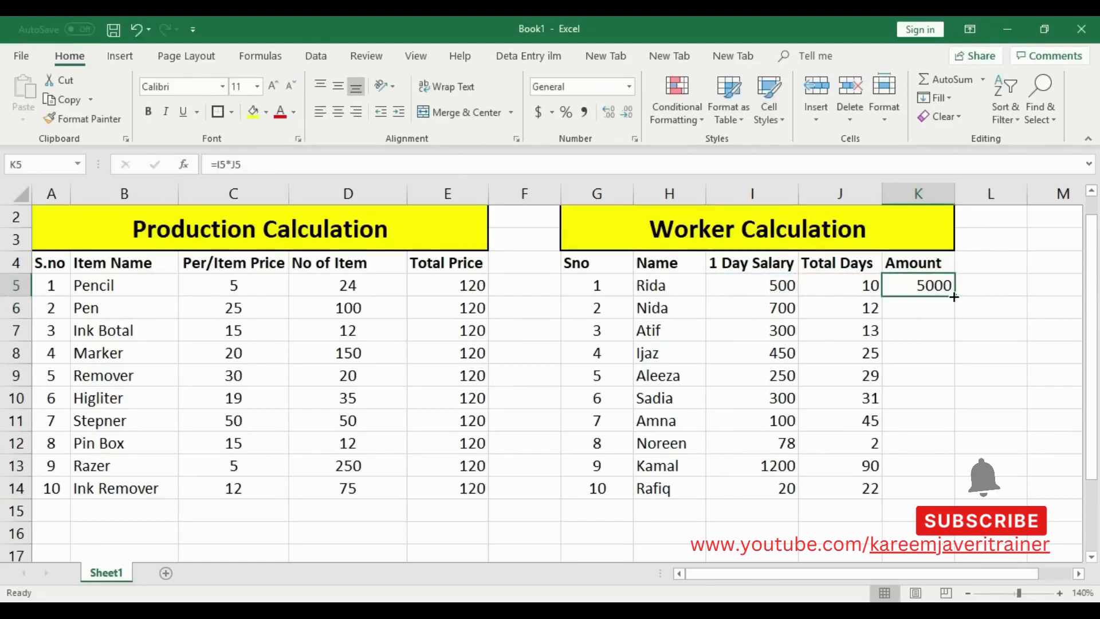
{"action": "left_click", "coordinate": [865, 285]}
{"action": "left_click", "coordinate": [929, 286]}
{"action": "left_click", "coordinate": [776, 286]}
{"action": "left_click", "coordinate": [925, 281]}
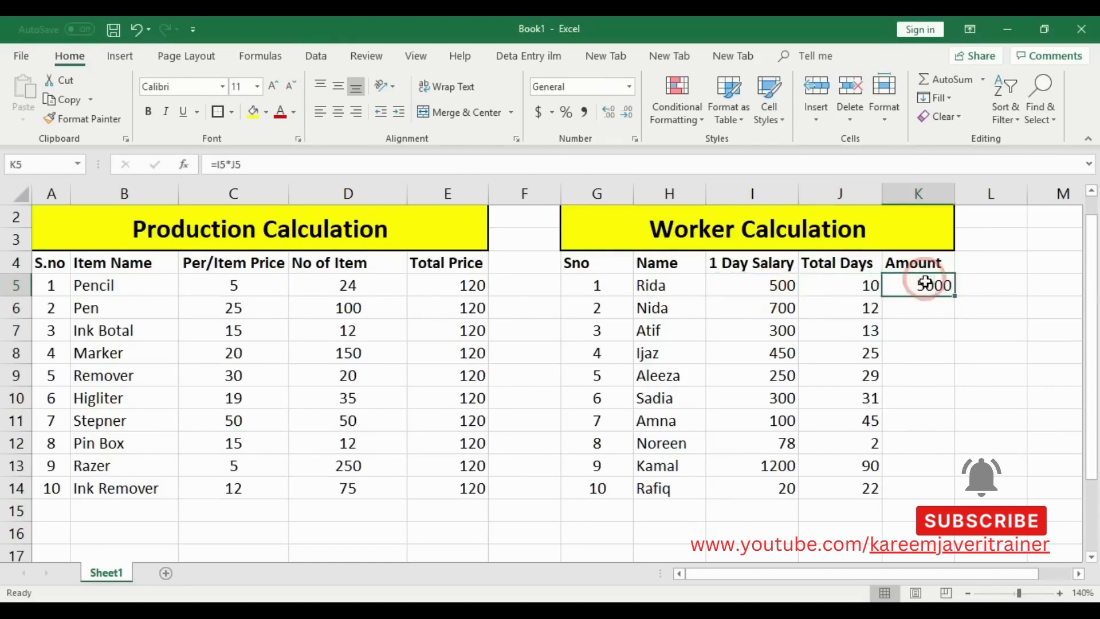
{"action": "left_click_drag", "start_coordinate": [957, 297], "coordinate": [952, 497]}
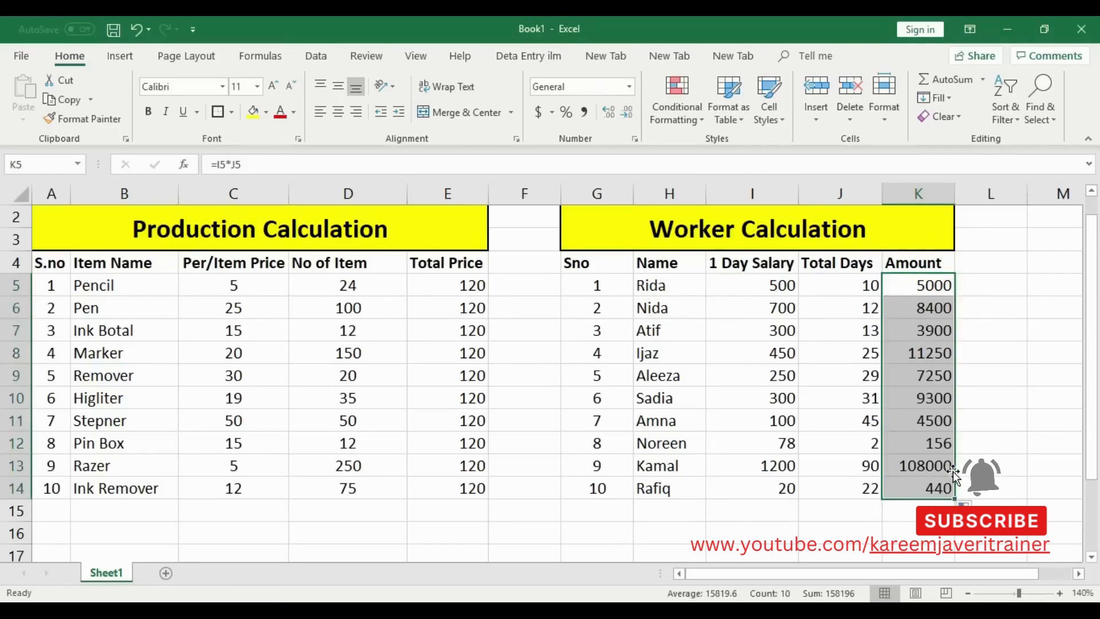
{"action": "left_click", "coordinate": [981, 371]}
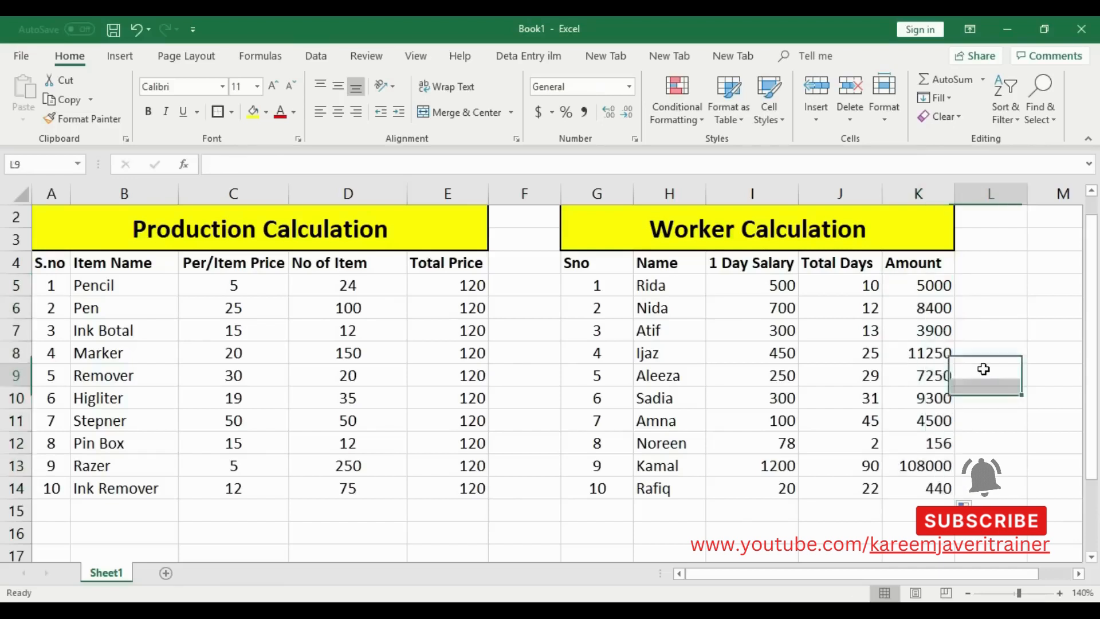
Step: Check the Amount formulas in K5 to K14 row by row against each worker's salary and total days
{"action": "left_click", "coordinate": [864, 286]}
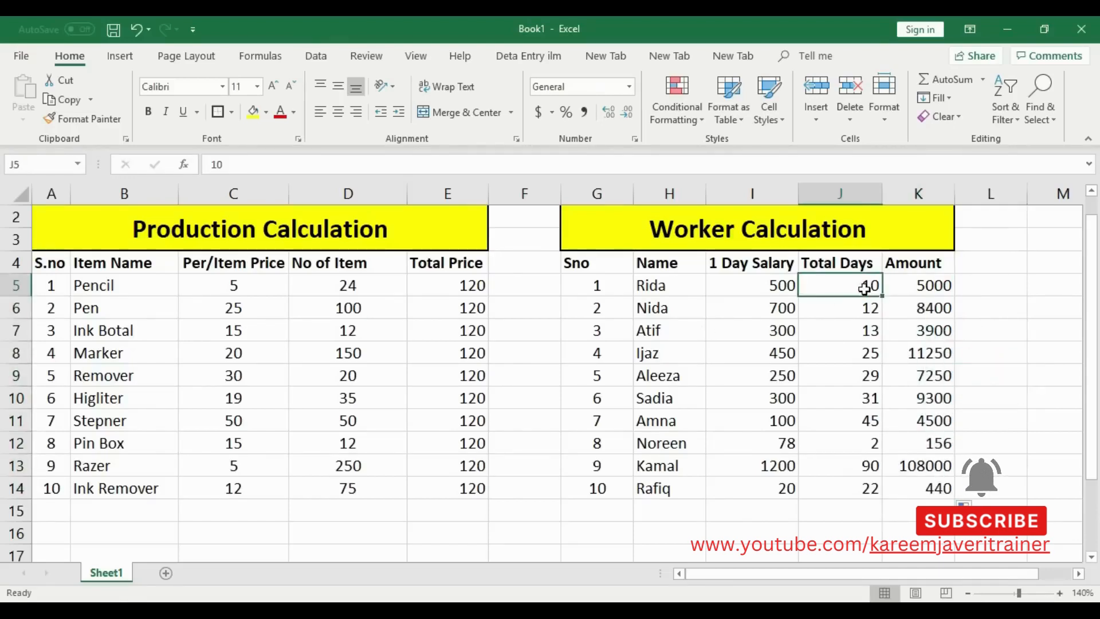
{"action": "left_click", "coordinate": [935, 283]}
{"action": "left_click", "coordinate": [870, 311]}
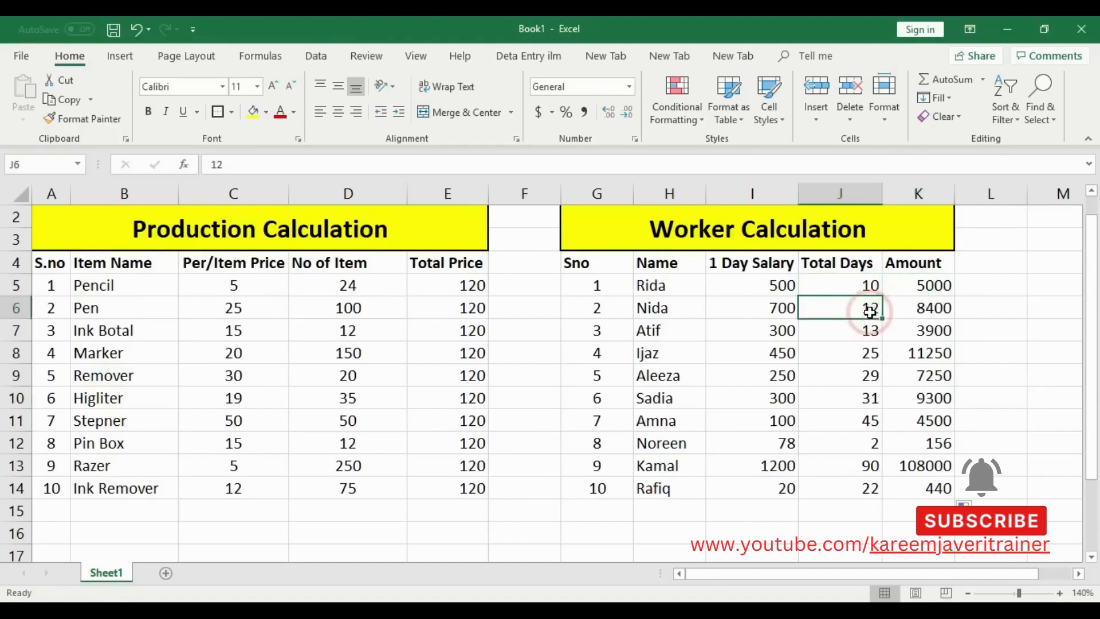
{"action": "left_click", "coordinate": [930, 310]}
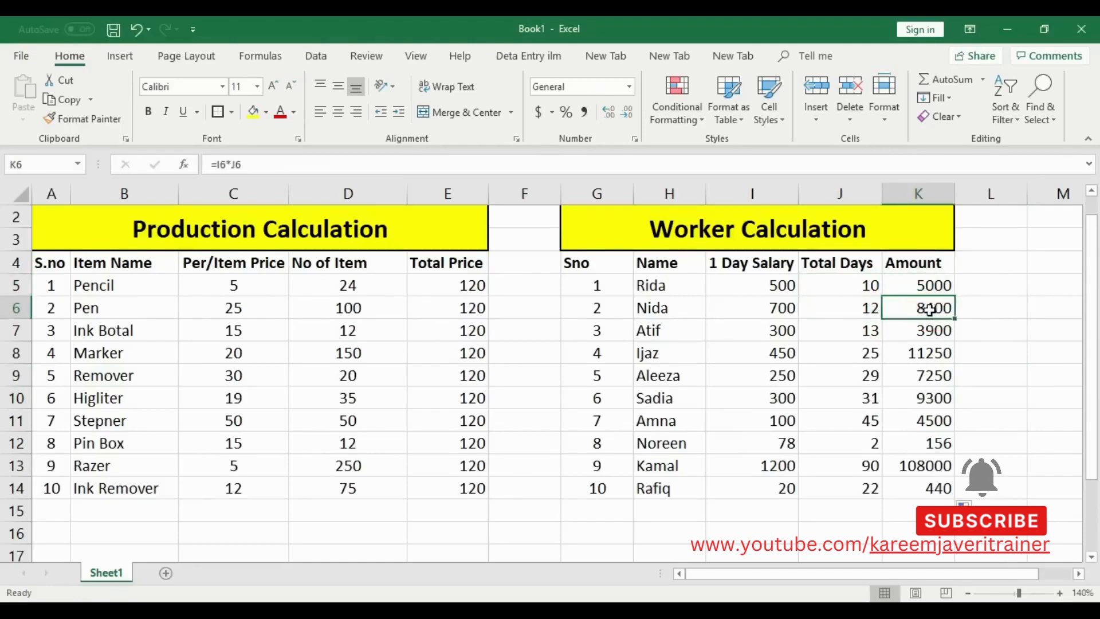
{"action": "left_click", "coordinate": [857, 335]}
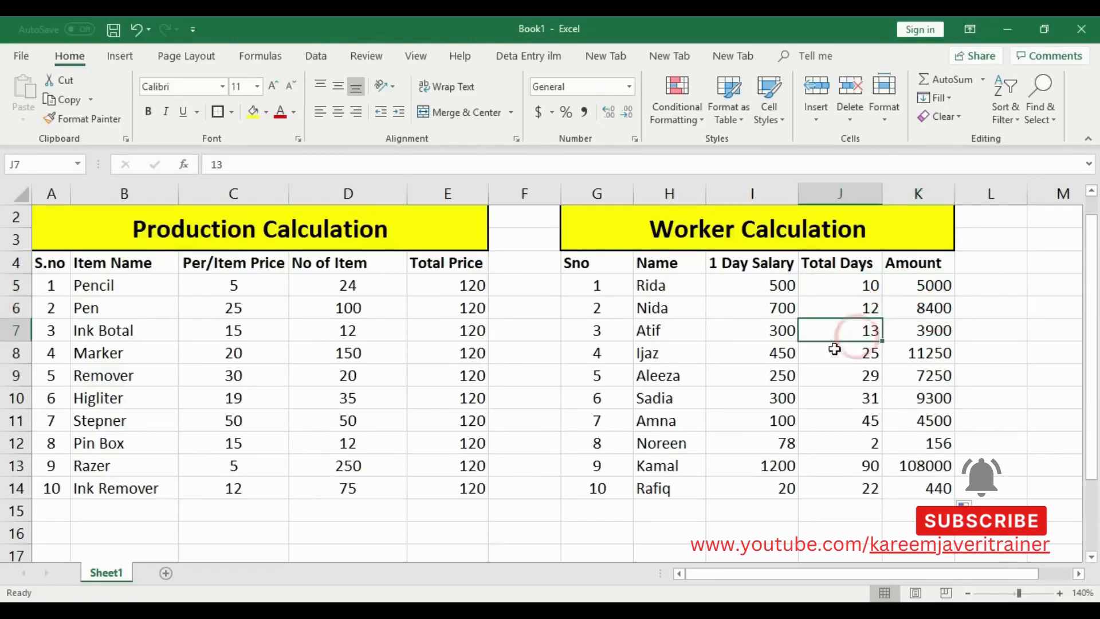
{"action": "left_click", "coordinate": [931, 330]}
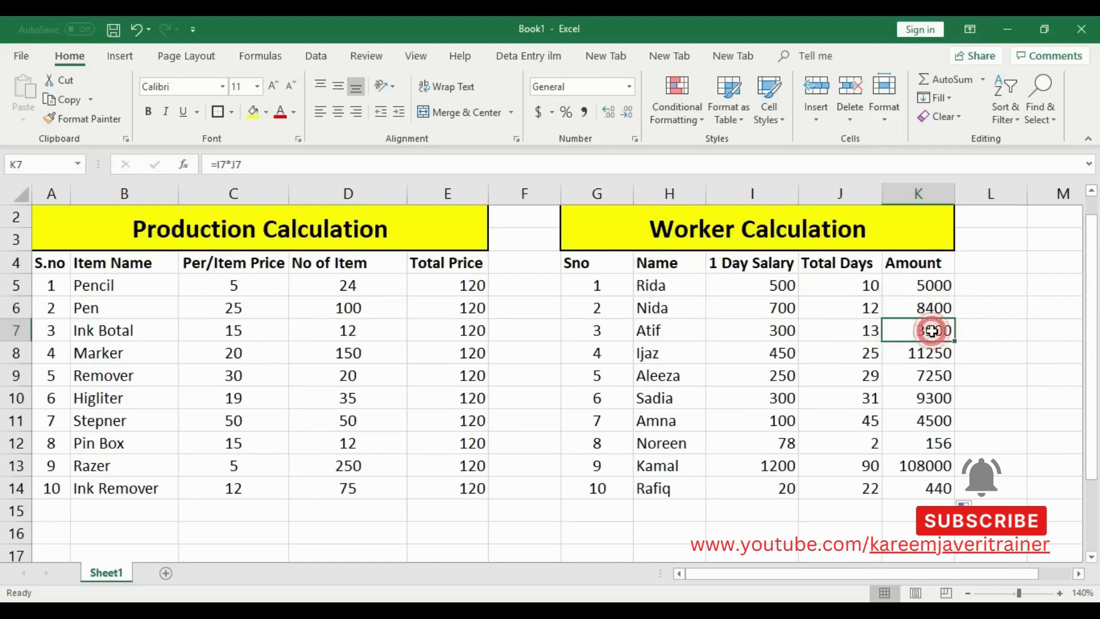
{"action": "left_click", "coordinate": [859, 354]}
{"action": "left_click", "coordinate": [928, 354]}
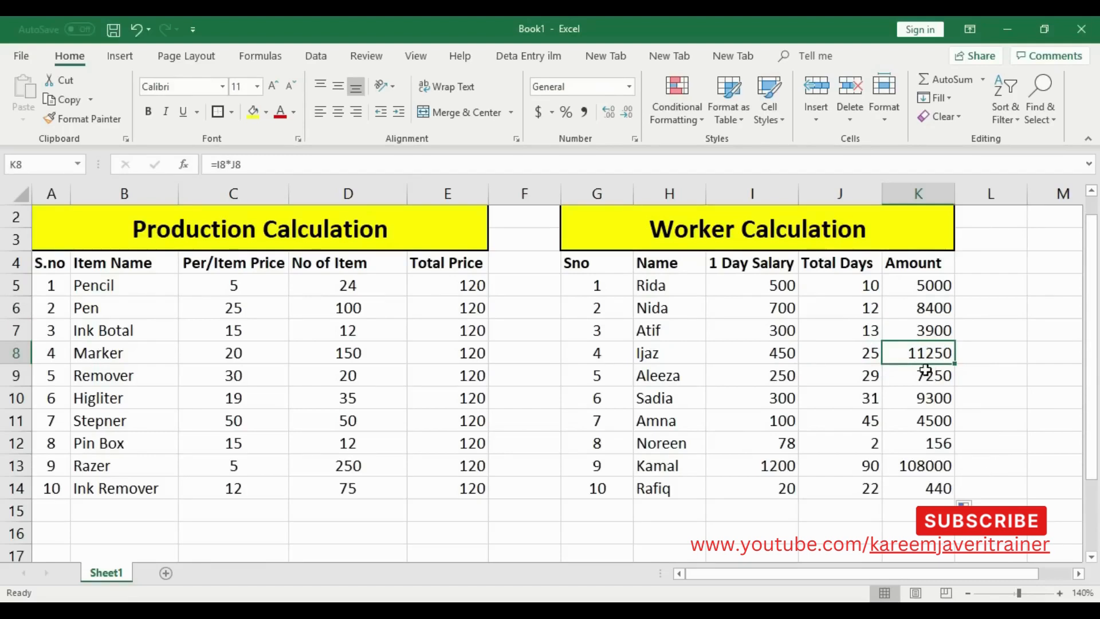
{"action": "left_click", "coordinate": [854, 380]}
{"action": "left_click", "coordinate": [910, 379]}
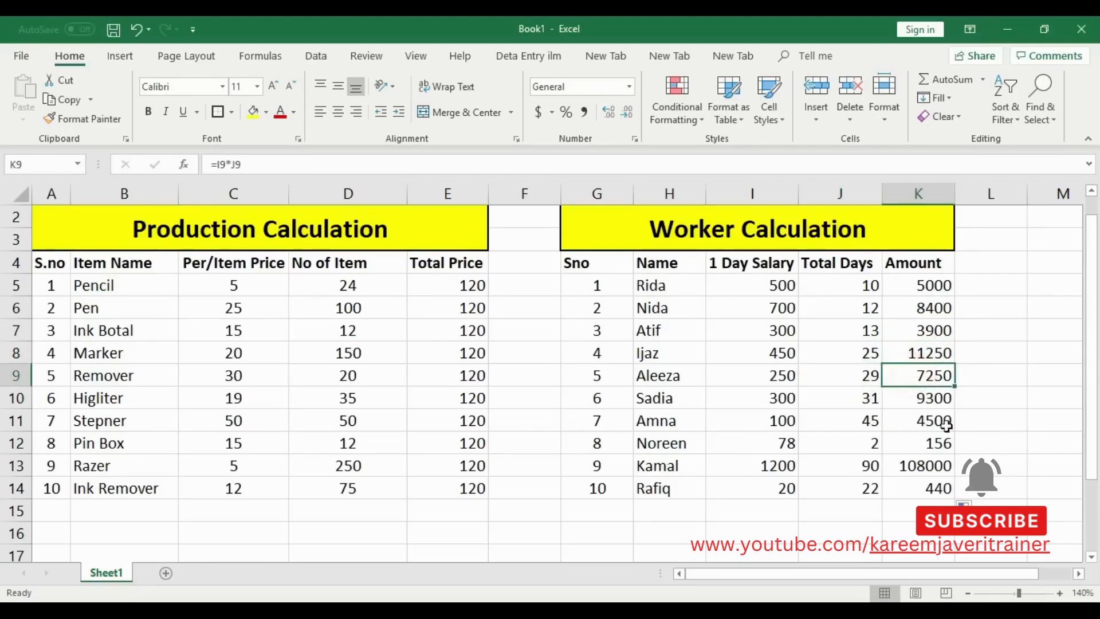
{"action": "left_click", "coordinate": [868, 405]}
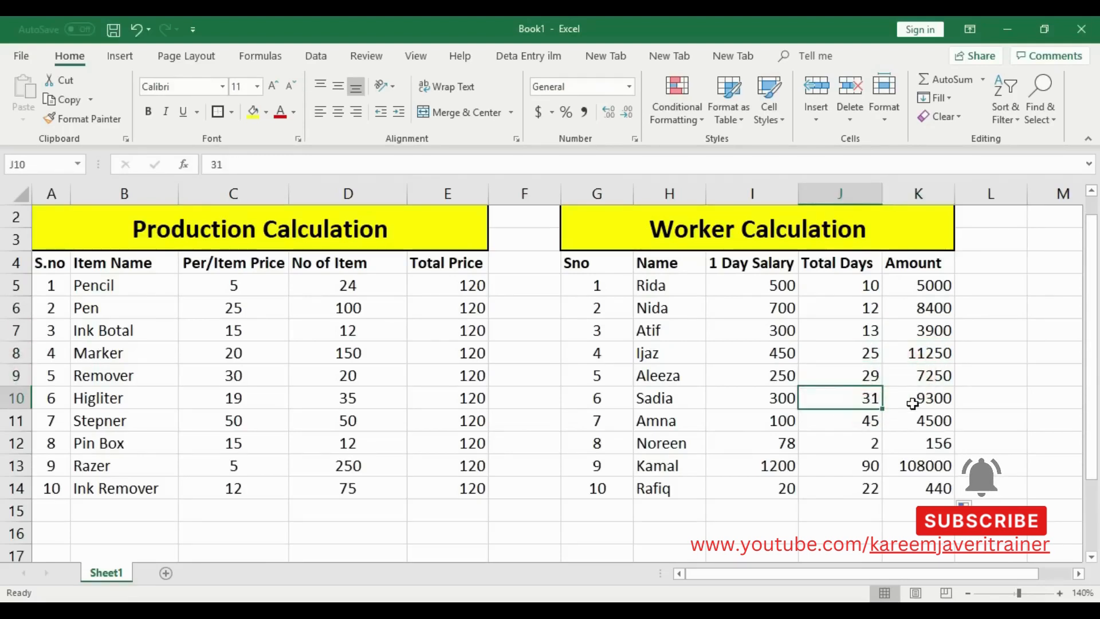
{"action": "left_click", "coordinate": [943, 400]}
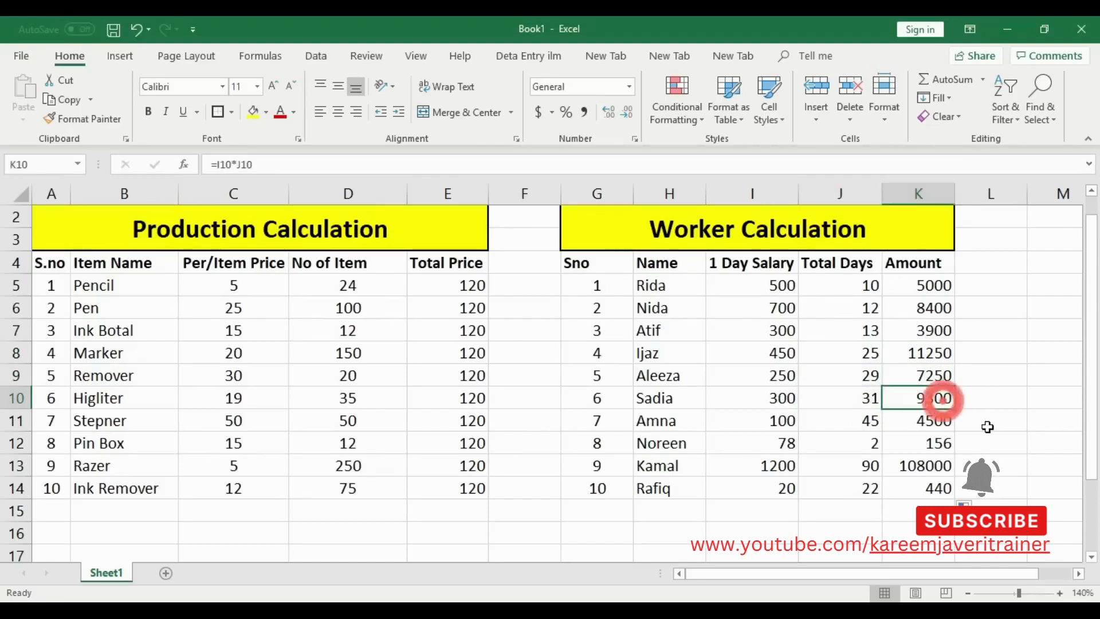
{"action": "left_click", "coordinate": [872, 419]}
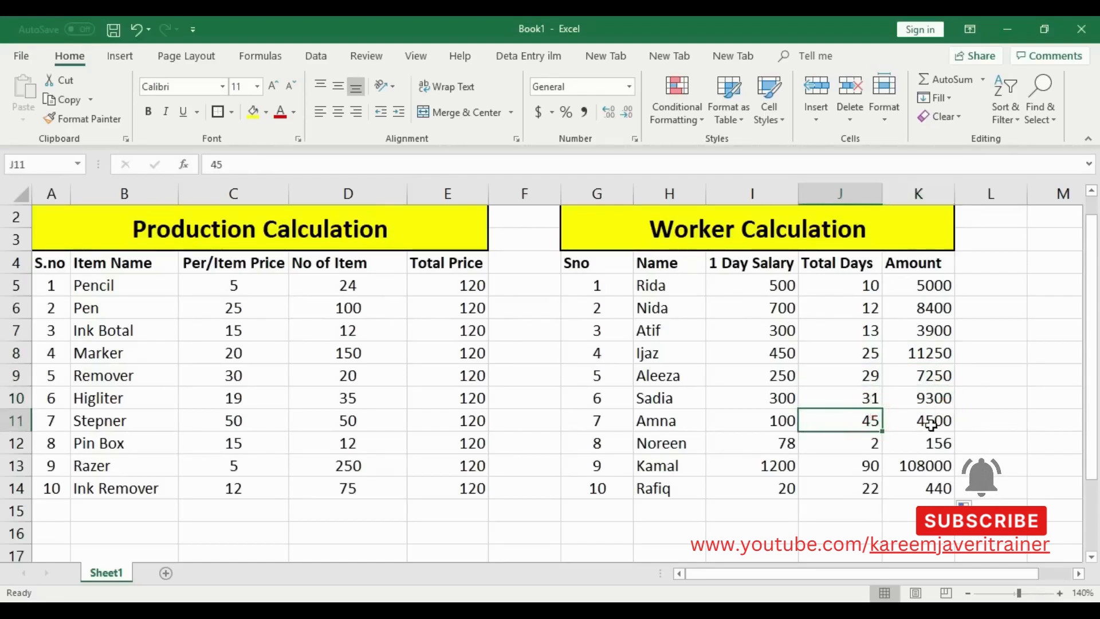
{"action": "left_click", "coordinate": [948, 423]}
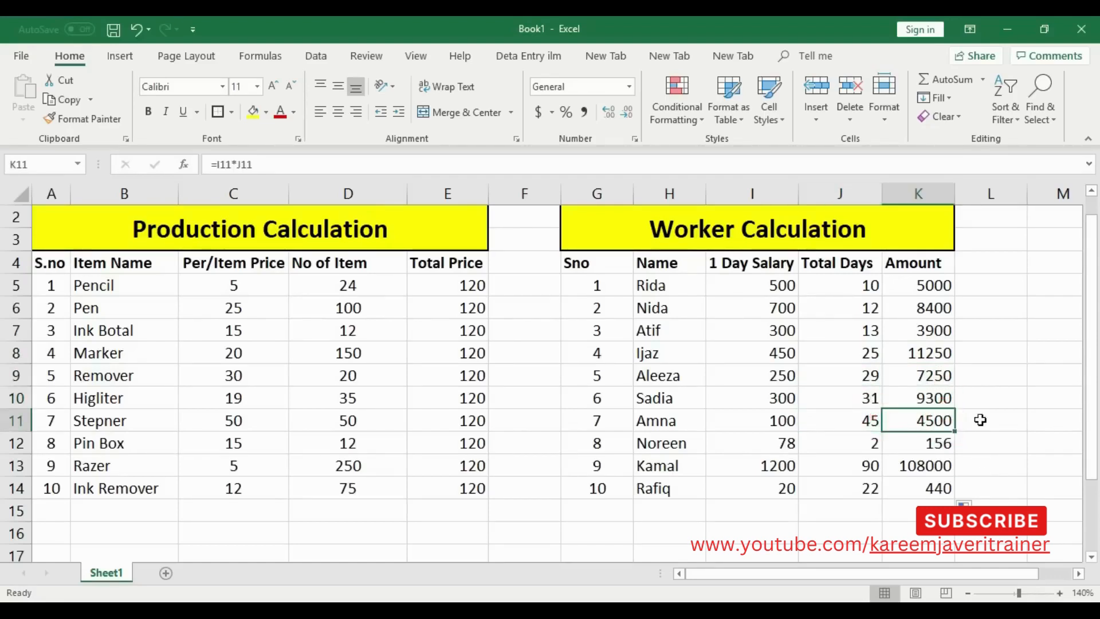
{"action": "left_click", "coordinate": [867, 451]}
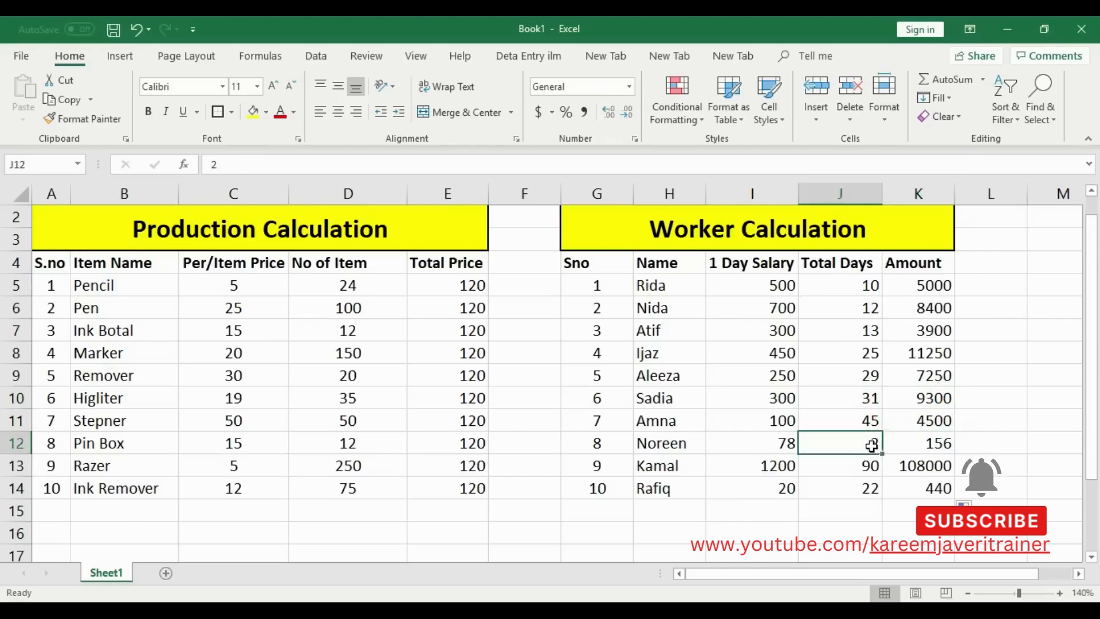
{"action": "left_click", "coordinate": [939, 446]}
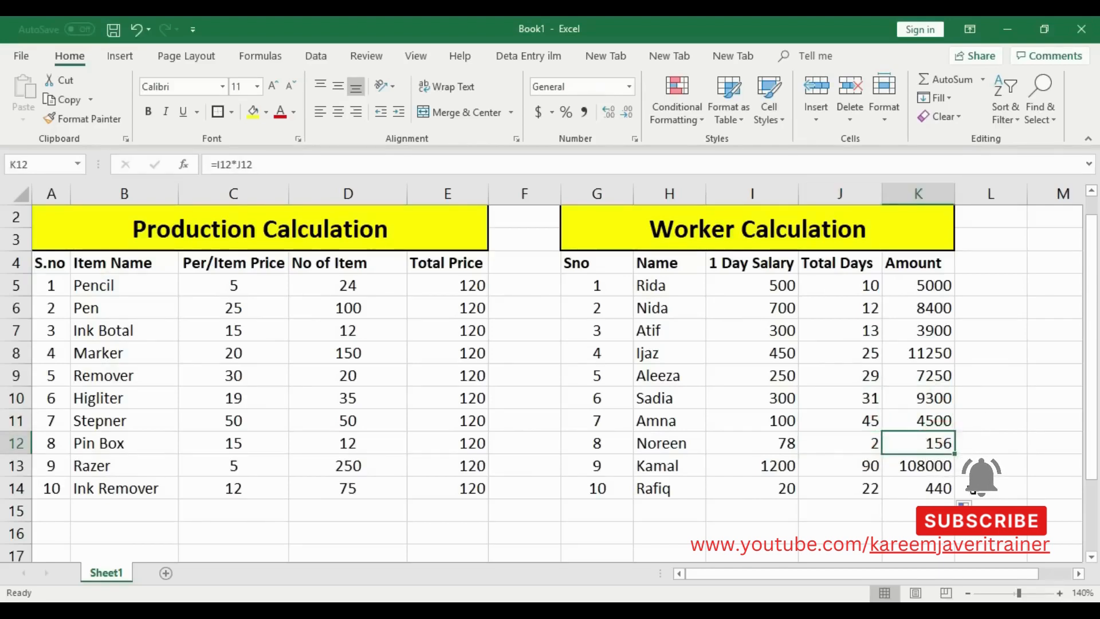
{"action": "left_click", "coordinate": [860, 466]}
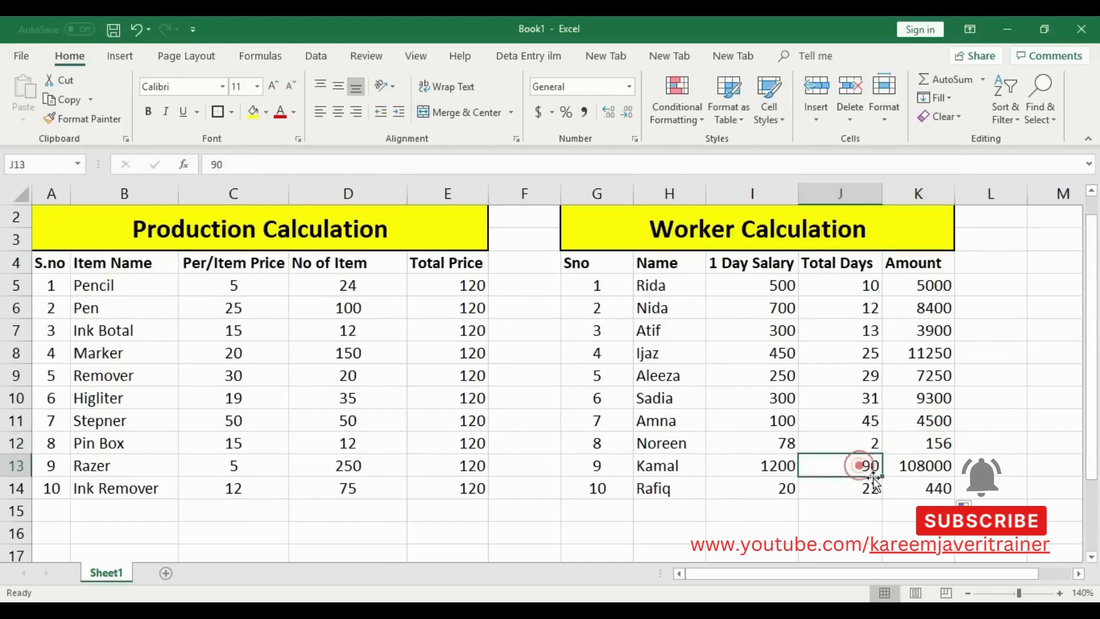
{"action": "left_click", "coordinate": [932, 467]}
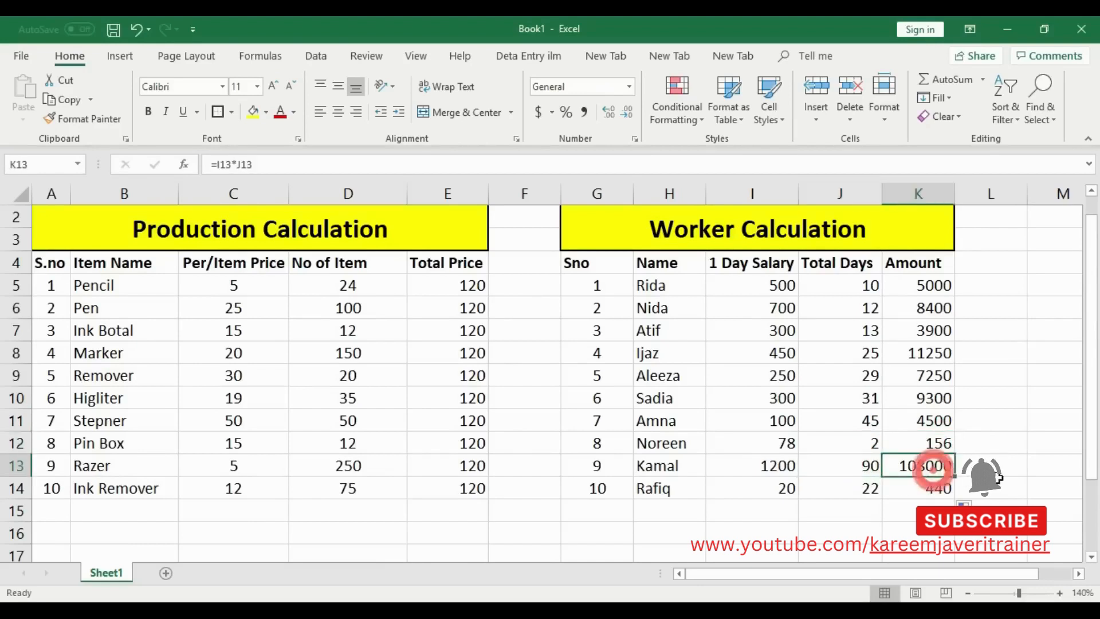
{"action": "left_click", "coordinate": [790, 488]}
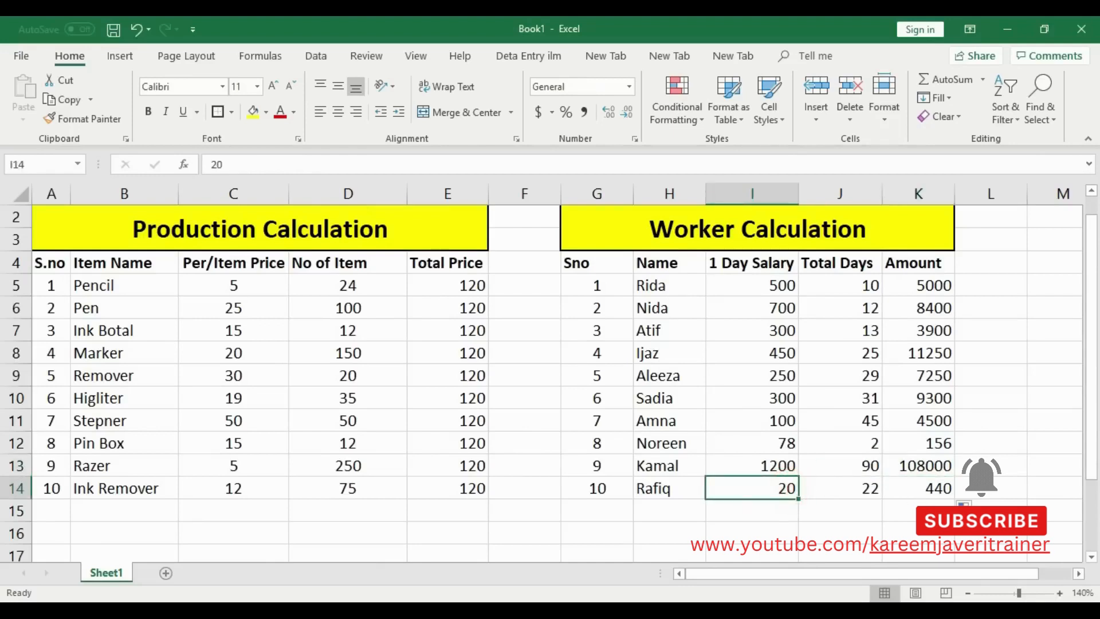
{"action": "left_click", "coordinate": [938, 491]}
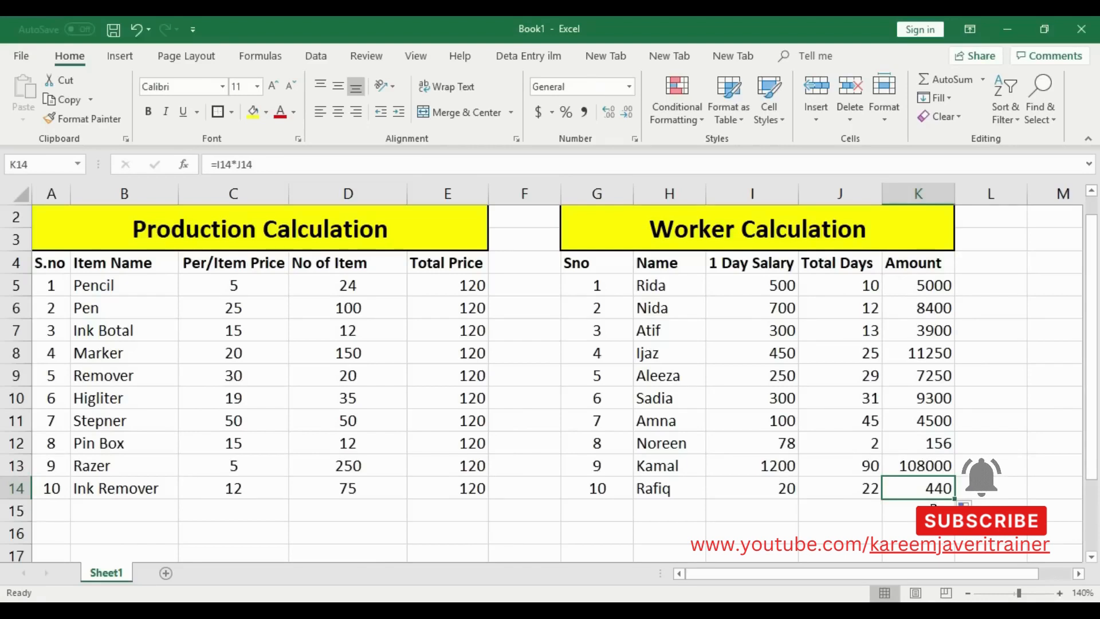
Step: Merge and center cells D16:I18 below the two tables
{"action": "scroll", "coordinate": [901, 475], "scroll_direction": "down", "scroll_amount": 4}
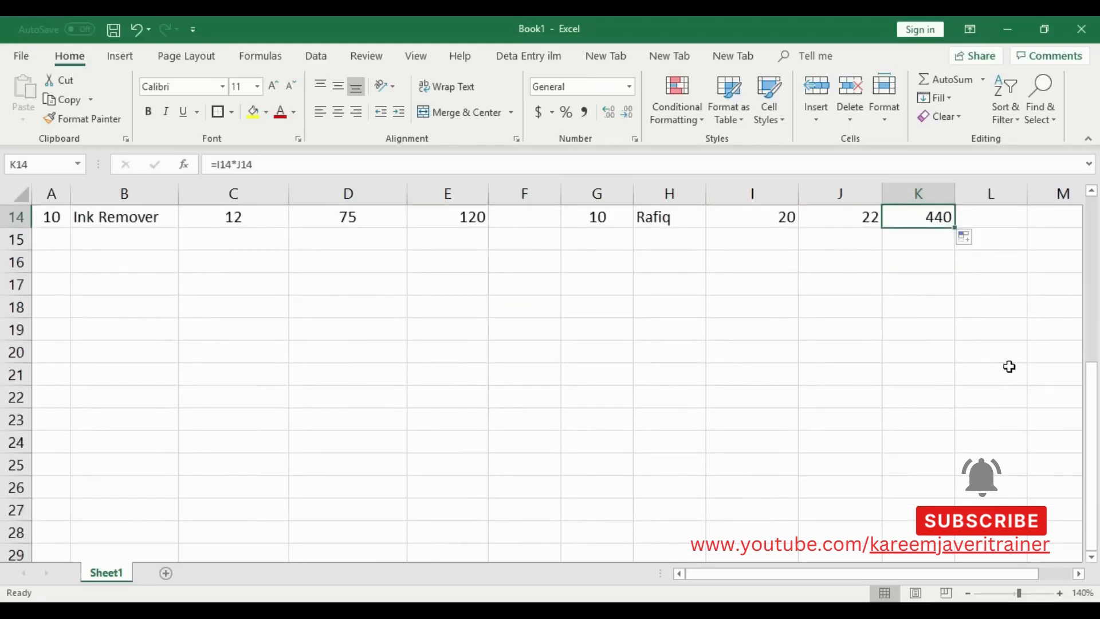
{"action": "left_click", "coordinate": [1094, 389]}
{"action": "left_click", "coordinate": [1092, 556]}
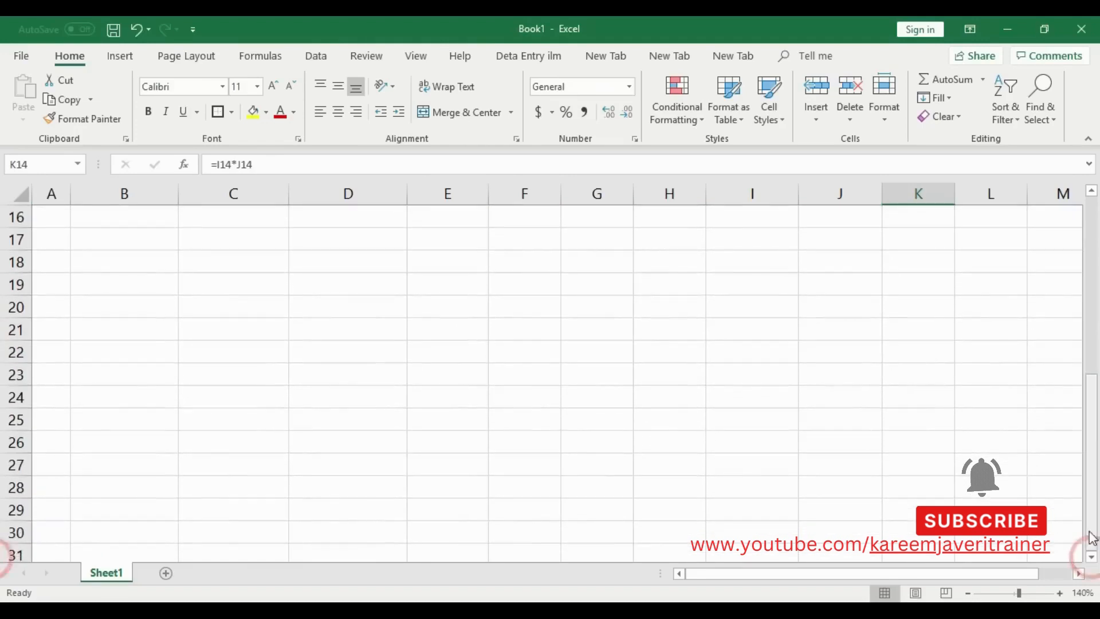
{"action": "left_click", "coordinate": [1090, 193]}
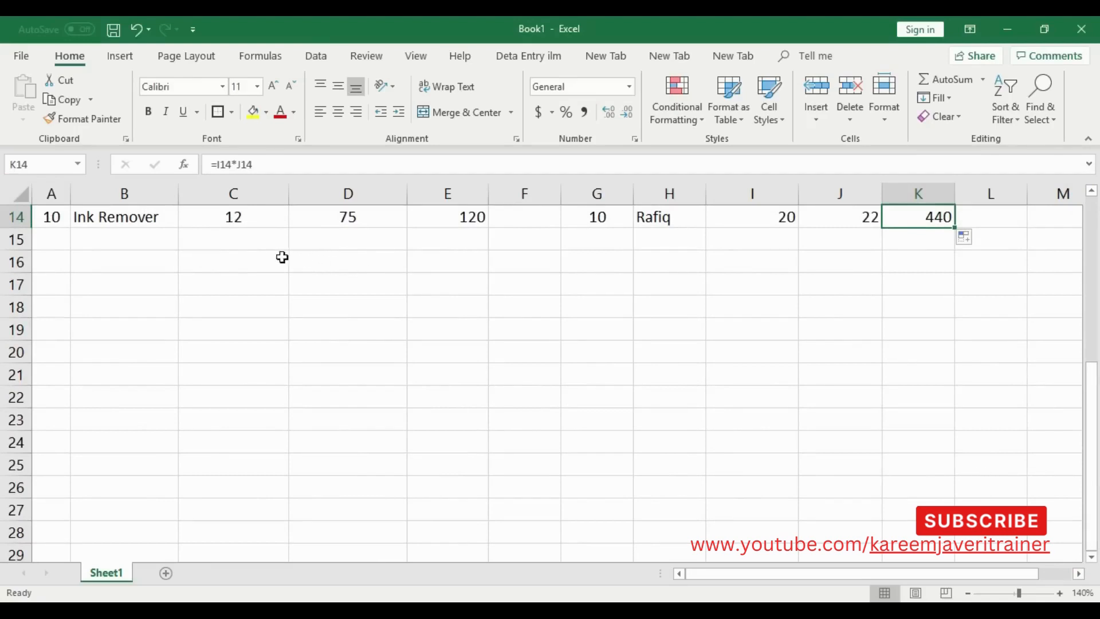
{"action": "left_click_drag", "start_coordinate": [349, 262], "coordinate": [738, 307]}
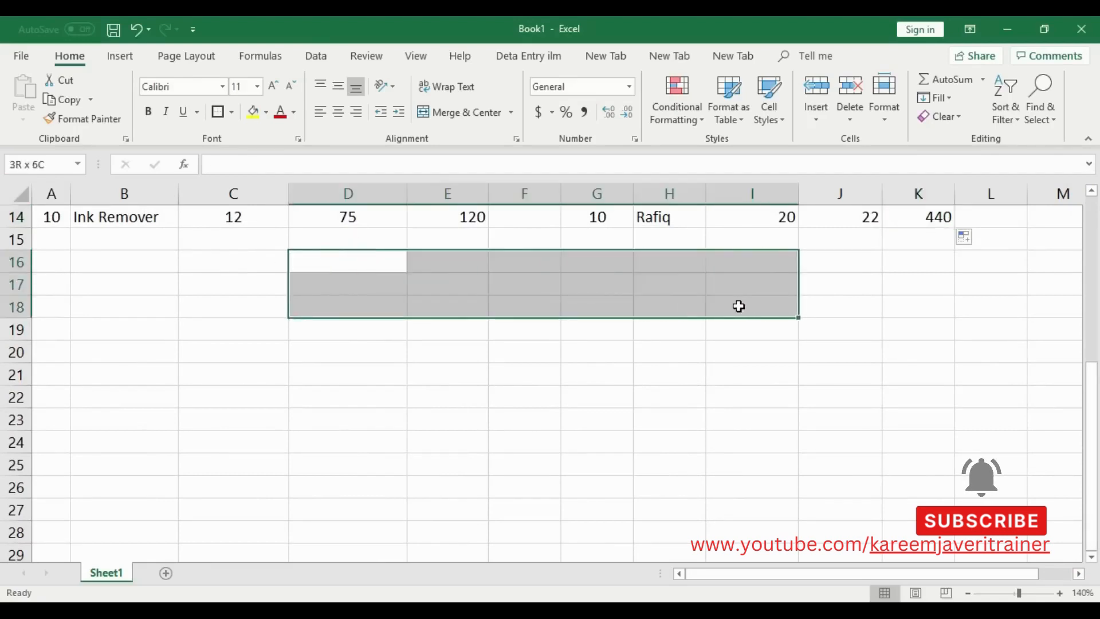
{"action": "left_click", "coordinate": [446, 113]}
{"action": "left_click", "coordinate": [566, 398]}
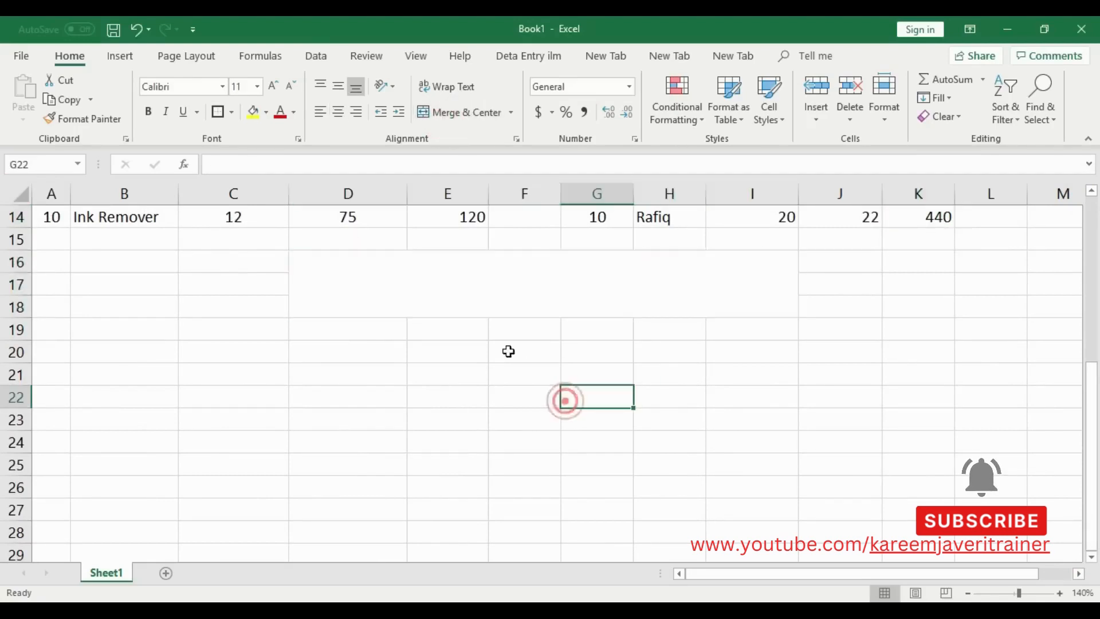